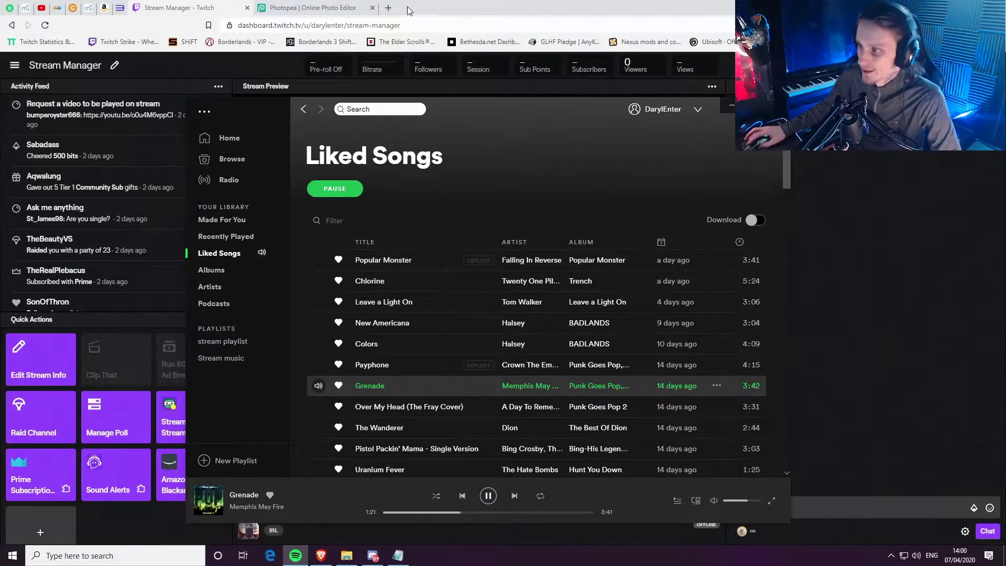
Open File Explorer at the Desktop folder
{"action": "left_click", "coordinate": [330, 7]}
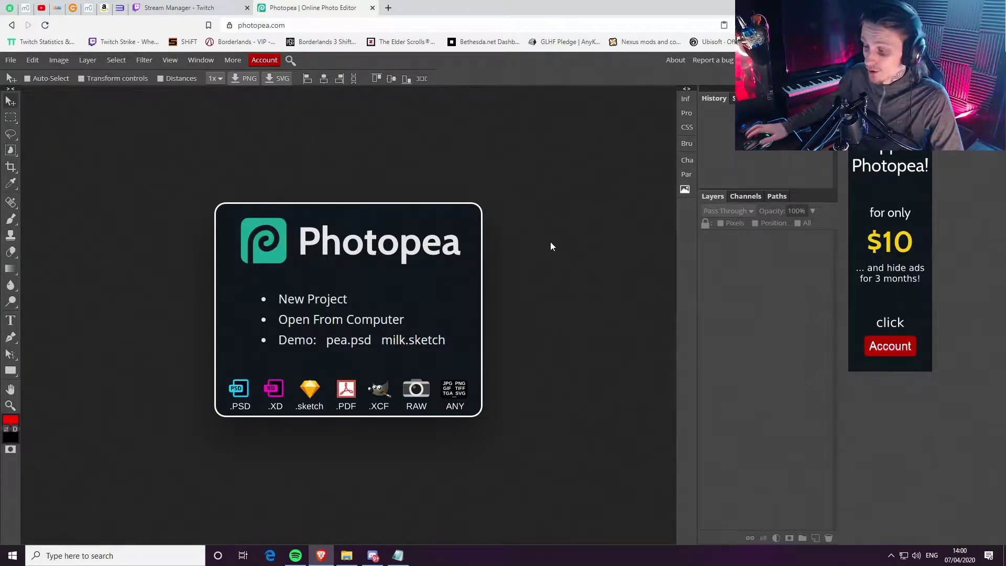
{"action": "left_click", "coordinate": [346, 555]}
{"action": "left_click", "coordinate": [361, 207]}
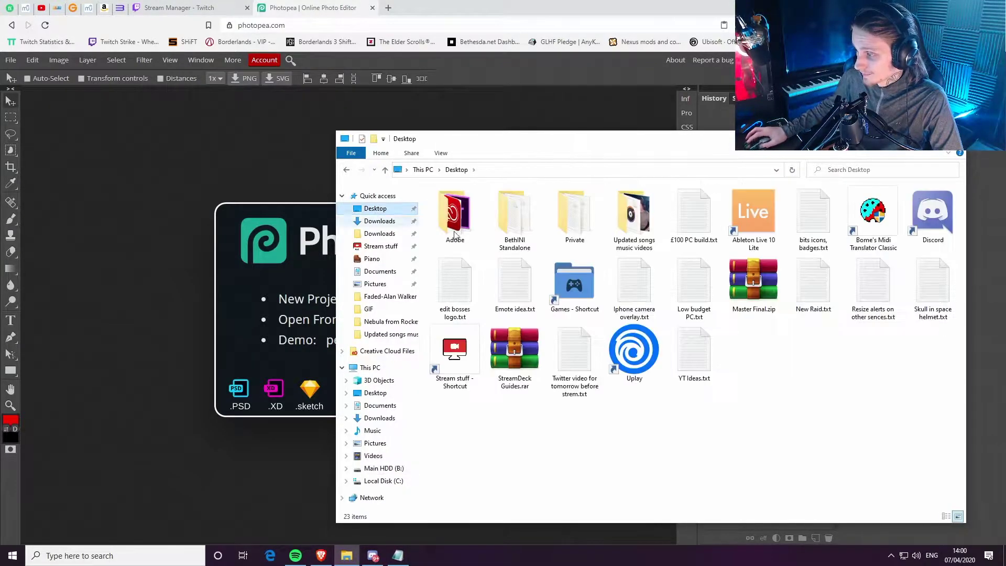
Check Photo SIZE.txt inside StreamDeck Guides.rar in WinRAR, then close the archive
{"action": "double_click", "coordinate": [511, 350]}
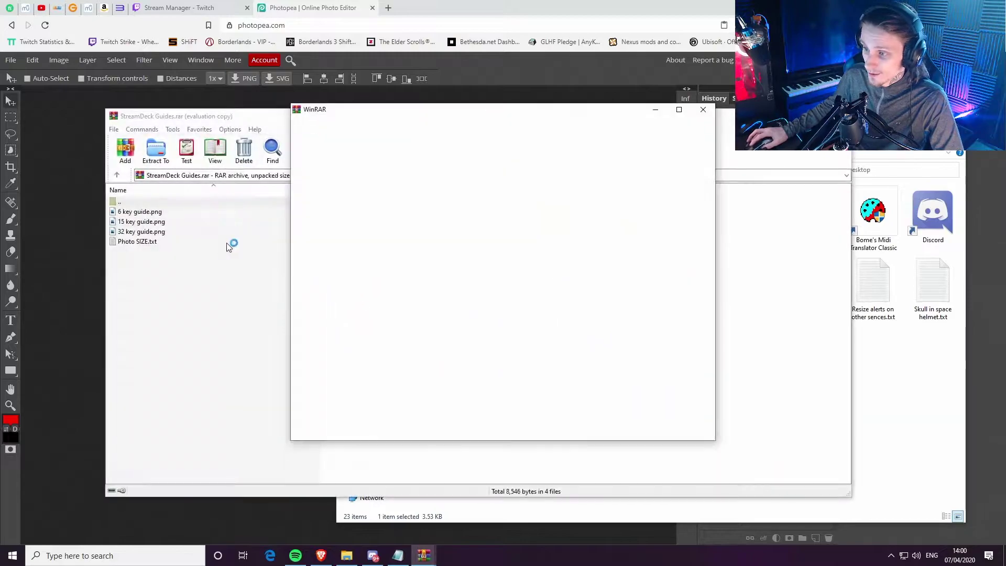
{"action": "key", "text": "Escape"}
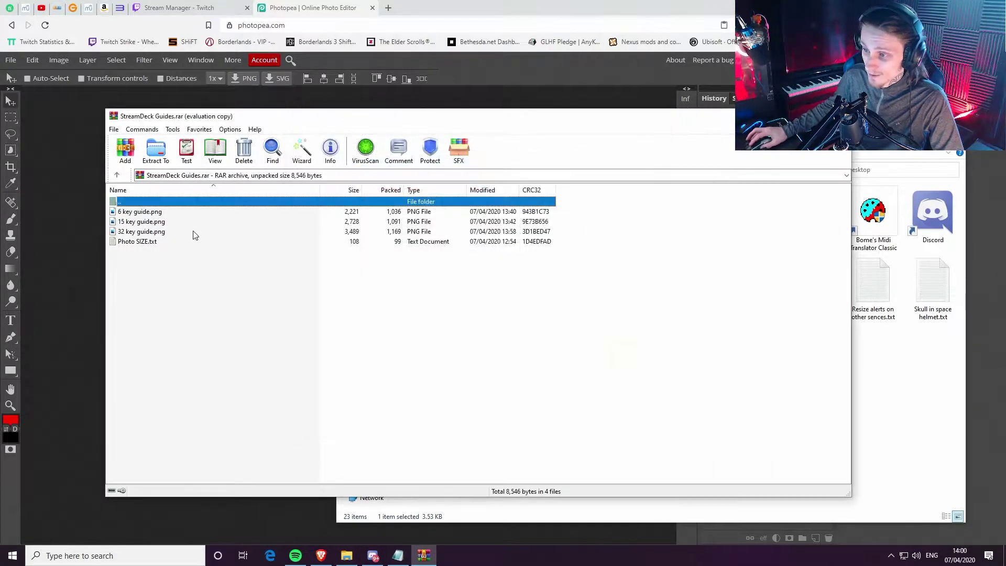
{"action": "left_click", "coordinate": [156, 242]}
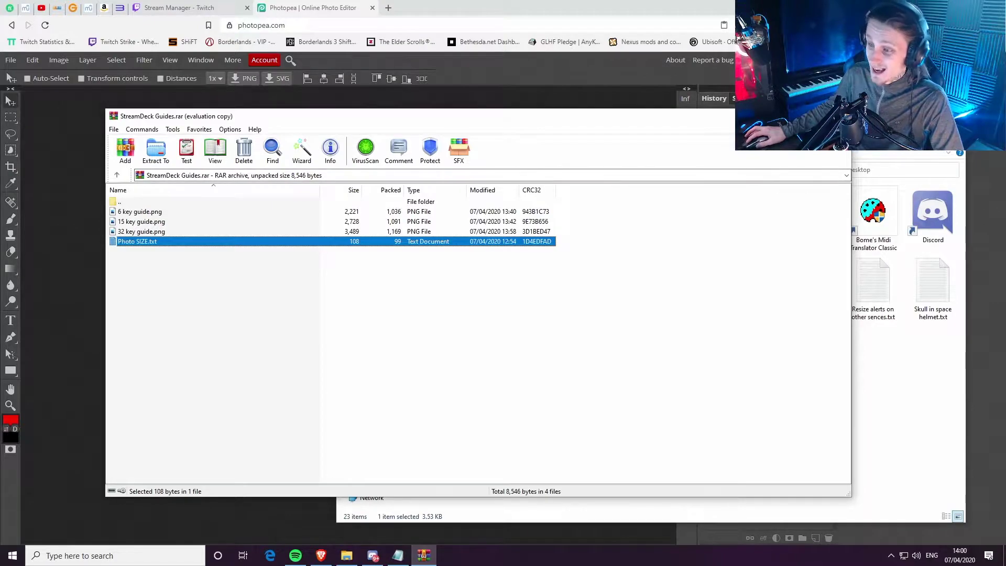
{"action": "key", "text": "Escape"}
Open the GIF folder and edit Photo SIZE.txt in Notepad, adding a space before 688x336
{"action": "double_click", "coordinate": [687, 389]}
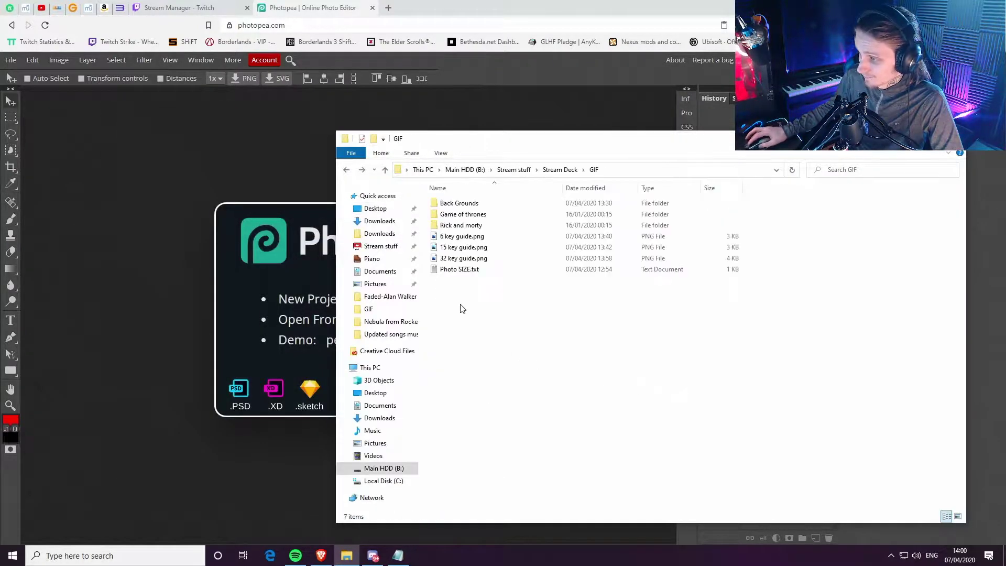
{"action": "key", "text": "alt+Tab"}
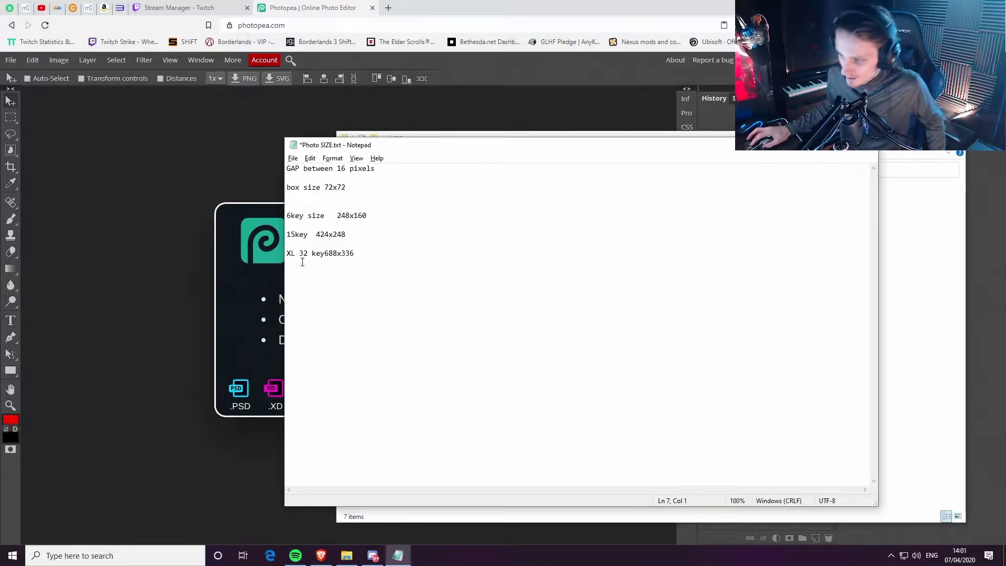
{"action": "left_click", "coordinate": [324, 254]}
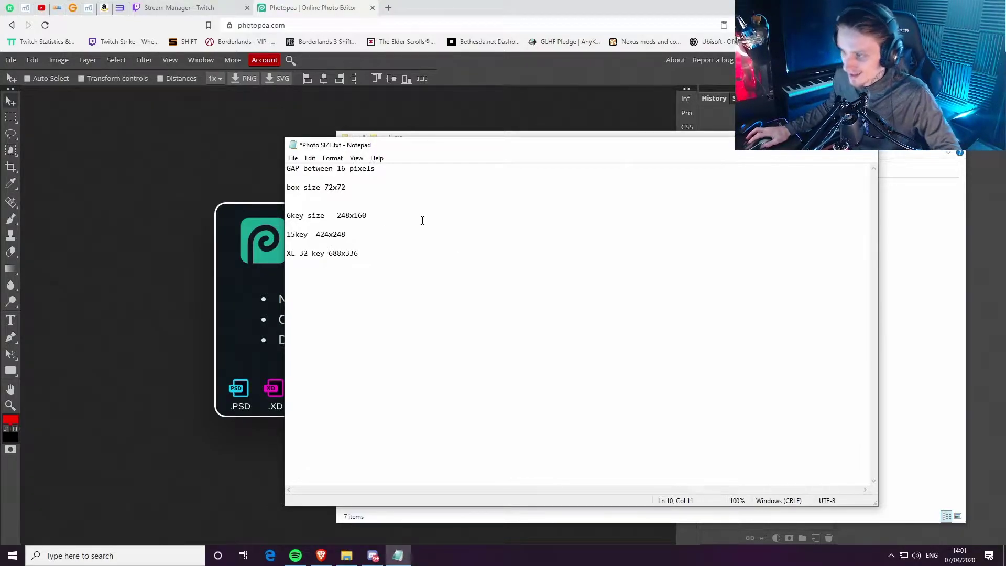
{"action": "left_click", "coordinate": [386, 218]}
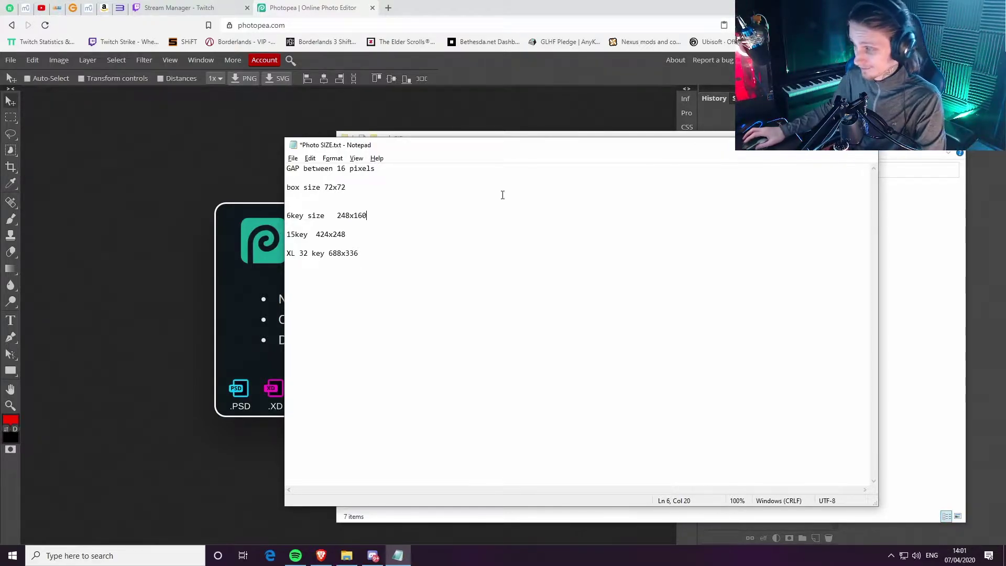
Preview the 15, 32 and 6 key guide PNGs in Photos, closing each one afterwards
{"action": "left_click", "coordinate": [825, 152]}
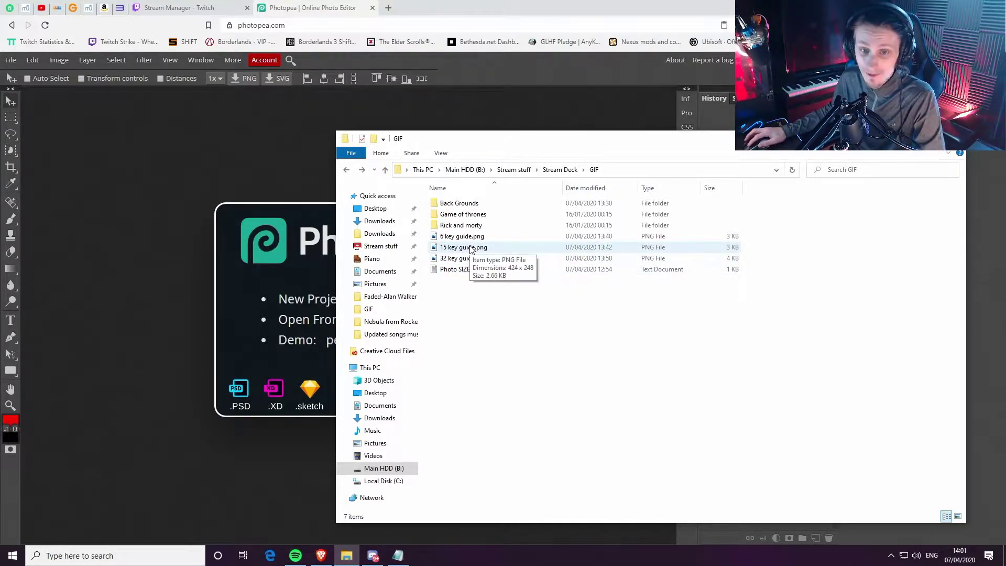
{"action": "double_click", "coordinate": [470, 248]}
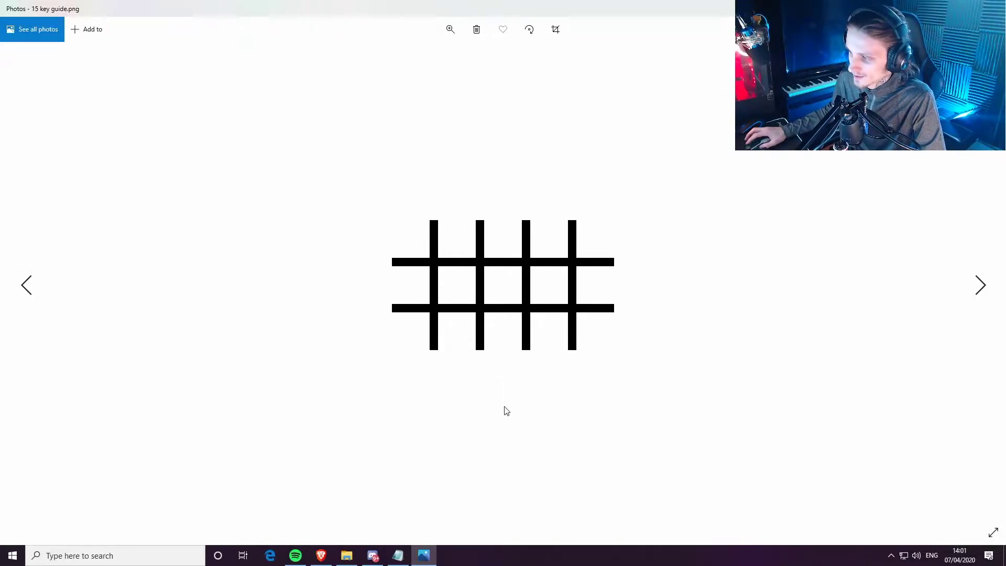
{"action": "key", "text": "alt+F4"}
{"action": "left_click", "coordinate": [482, 260]}
{"action": "double_click", "coordinate": [483, 259]}
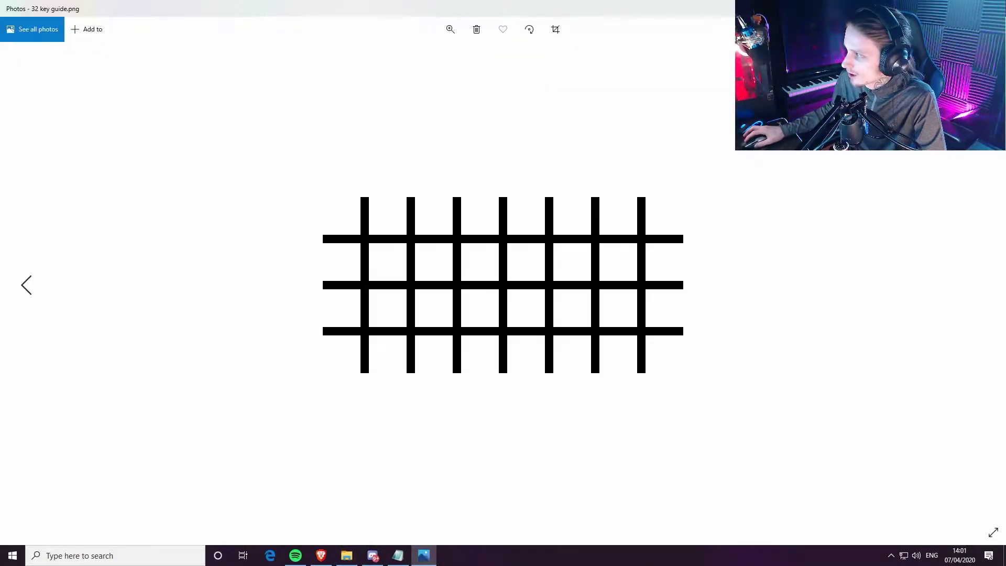
{"action": "key", "text": "alt+F4"}
{"action": "double_click", "coordinate": [445, 236]}
{"action": "key", "text": "alt+F4"}
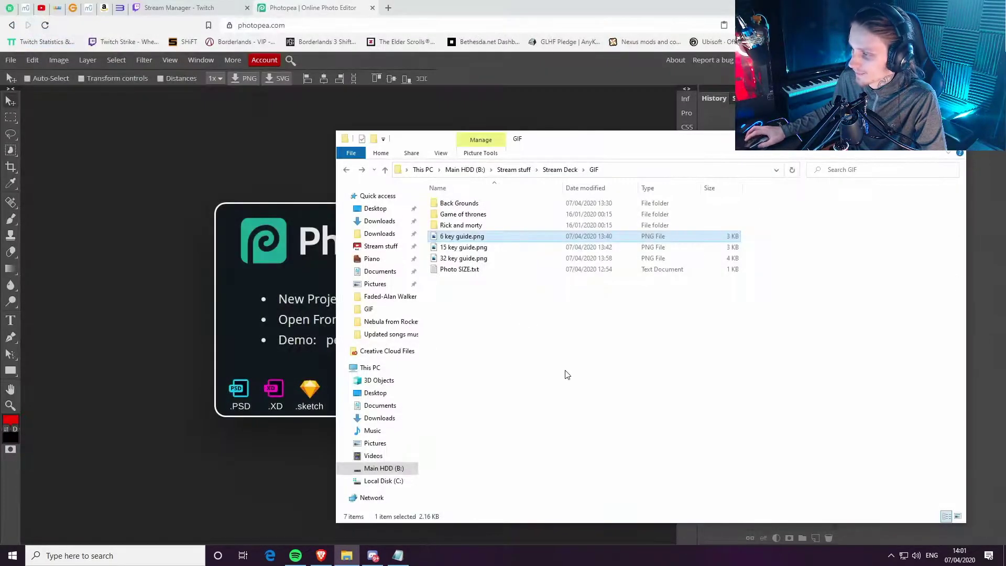
{"action": "left_click", "coordinate": [545, 357]}
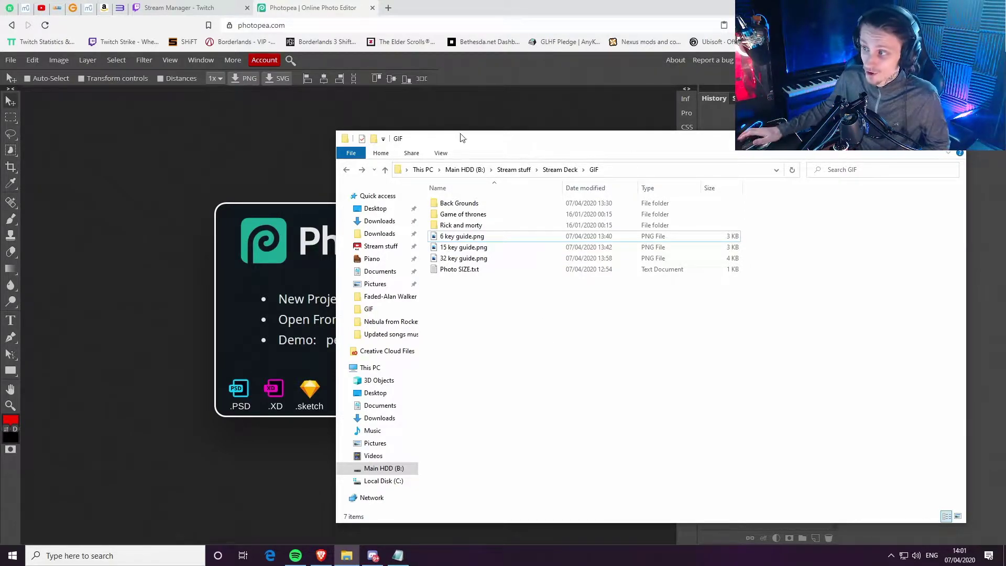
Search Google for 'GIF background' in a new browser tab
{"action": "left_click", "coordinate": [416, 7]}
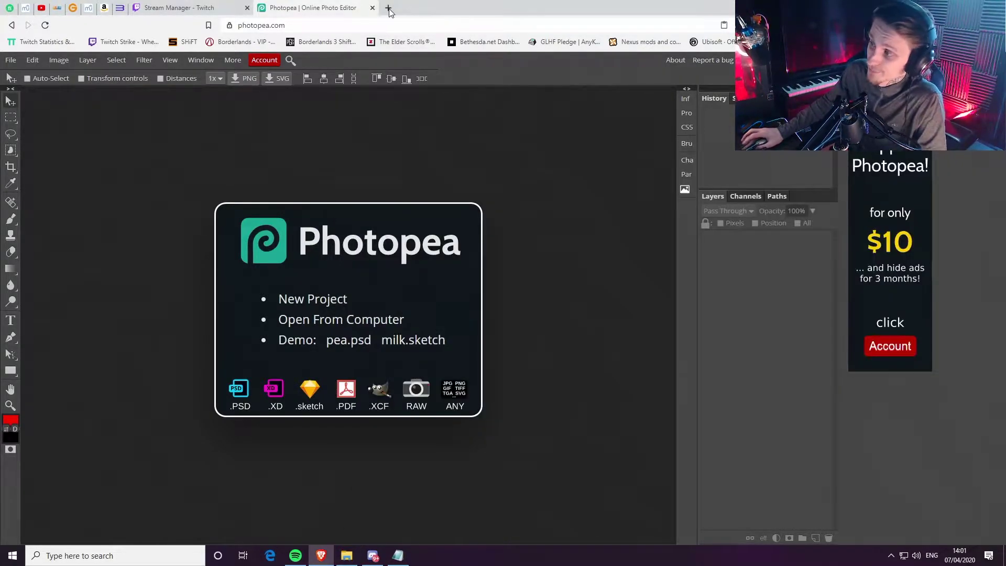
{"action": "left_click", "coordinate": [388, 8]}
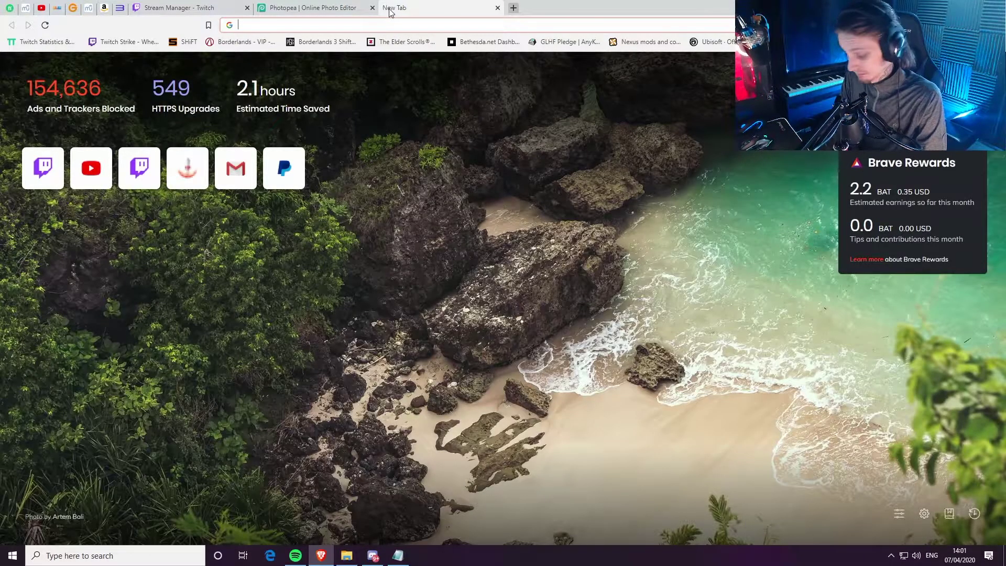
{"action": "type", "text": "GIF ba"}
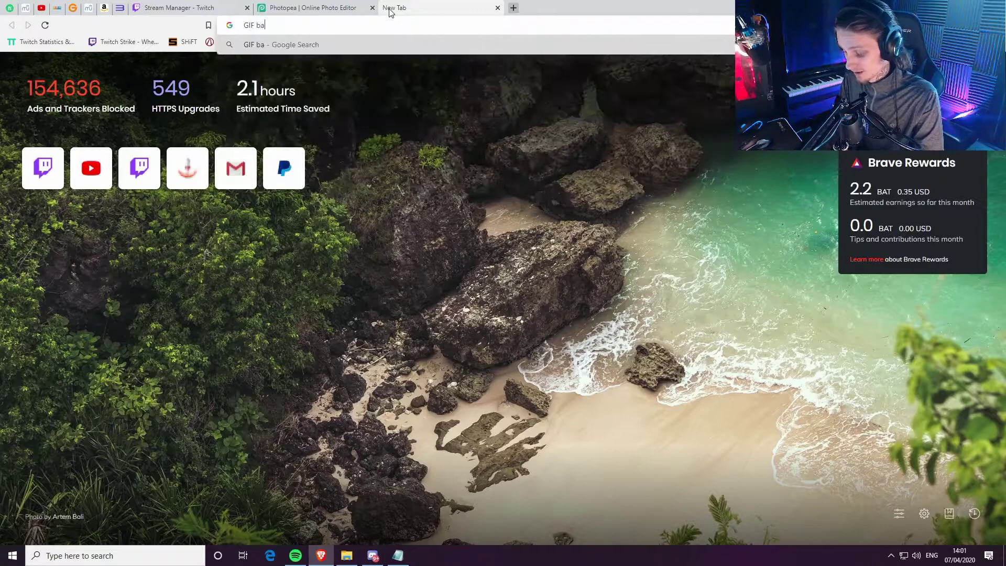
{"action": "type", "text": "ckground"}
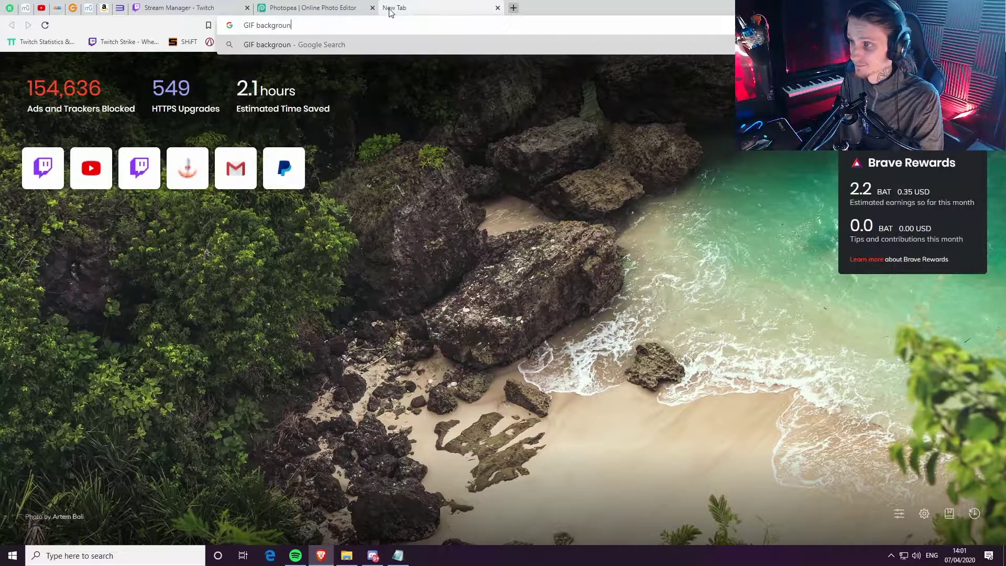
{"action": "key", "text": "Return"}
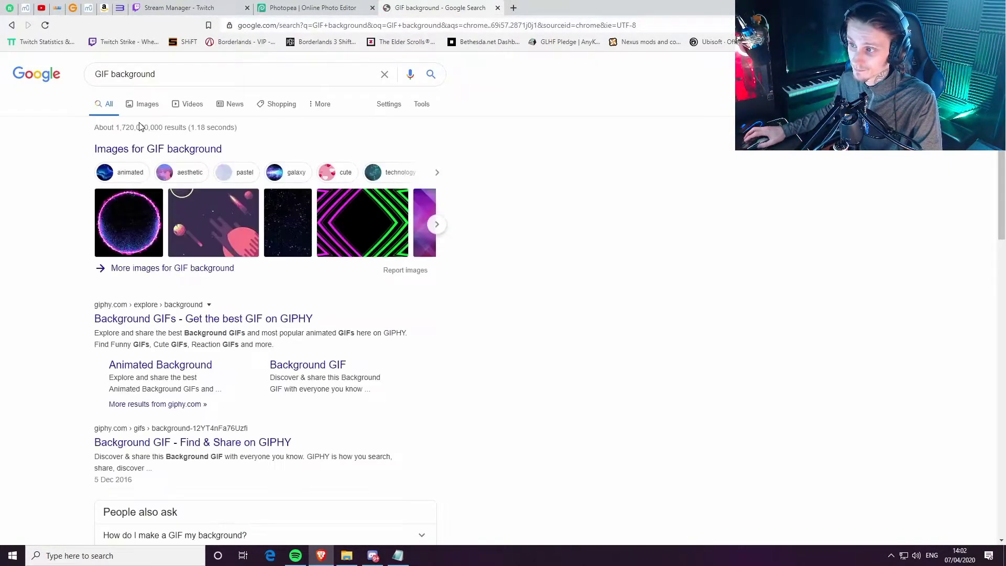
Browse the image results, previewing the rainbow spiral and starry background GIFs
{"action": "left_click", "coordinate": [142, 105]}
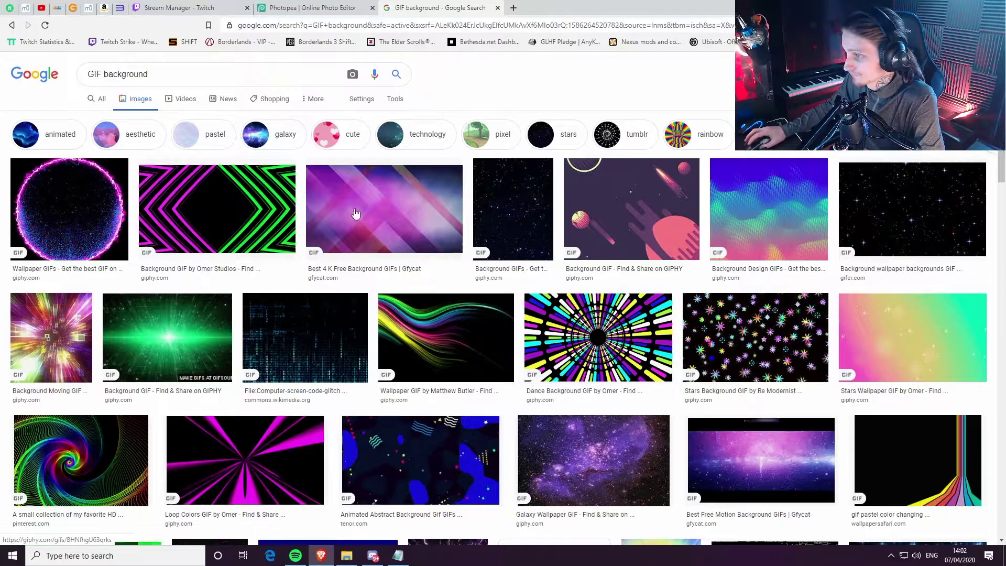
{"action": "scroll", "coordinate": [341, 180], "scroll_direction": "down", "scroll_amount": 4}
{"action": "scroll", "coordinate": [341, 180], "scroll_direction": "up", "scroll_amount": 2}
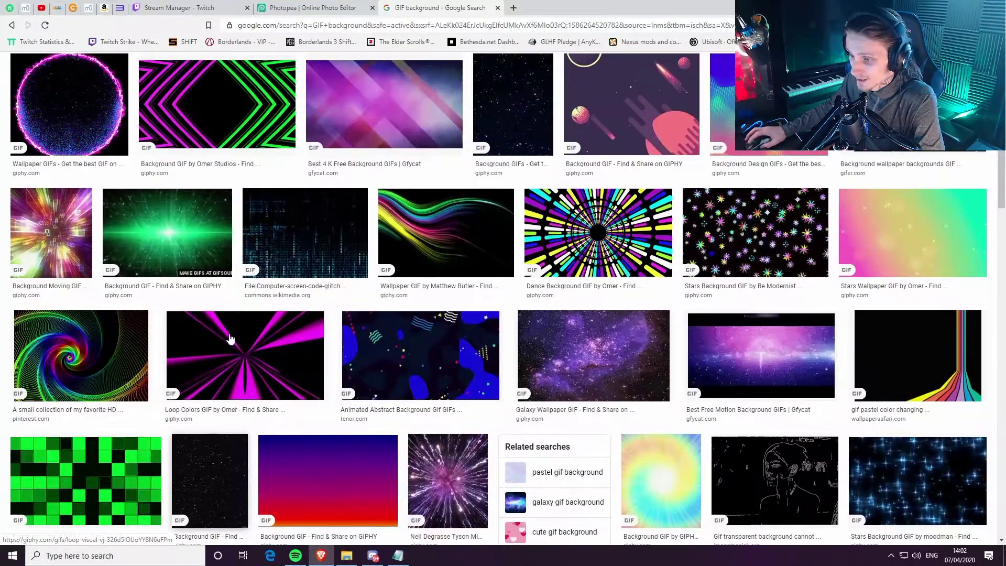
{"action": "left_click", "coordinate": [78, 359]}
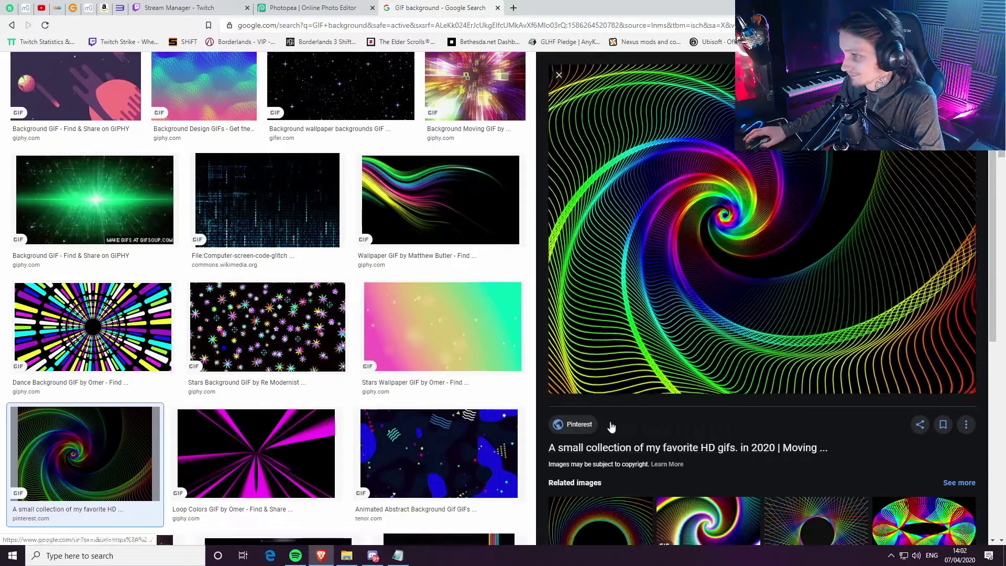
{"action": "scroll", "coordinate": [251, 230], "scroll_direction": "up", "scroll_amount": 4}
{"action": "left_click", "coordinate": [400, 280]}
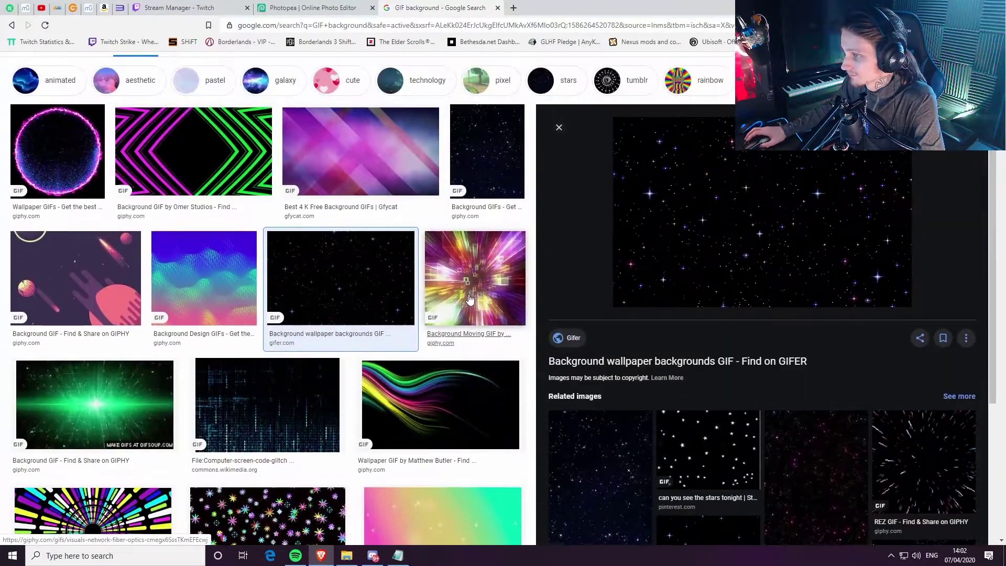
Save the Omer Studios neon chevron GIF from Giphy as giphy.gif
{"action": "left_click", "coordinate": [194, 152]}
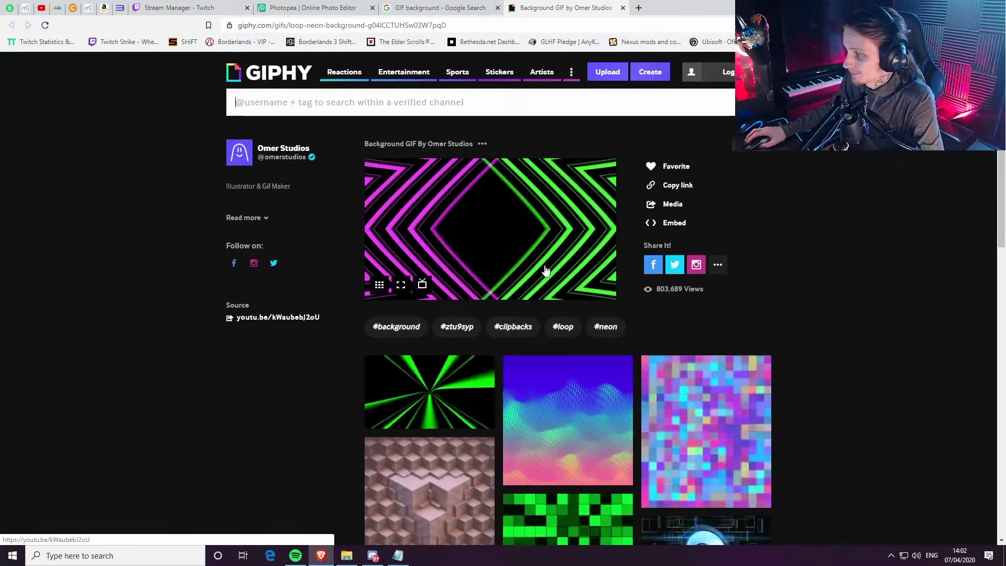
{"action": "left_click", "coordinate": [717, 265]}
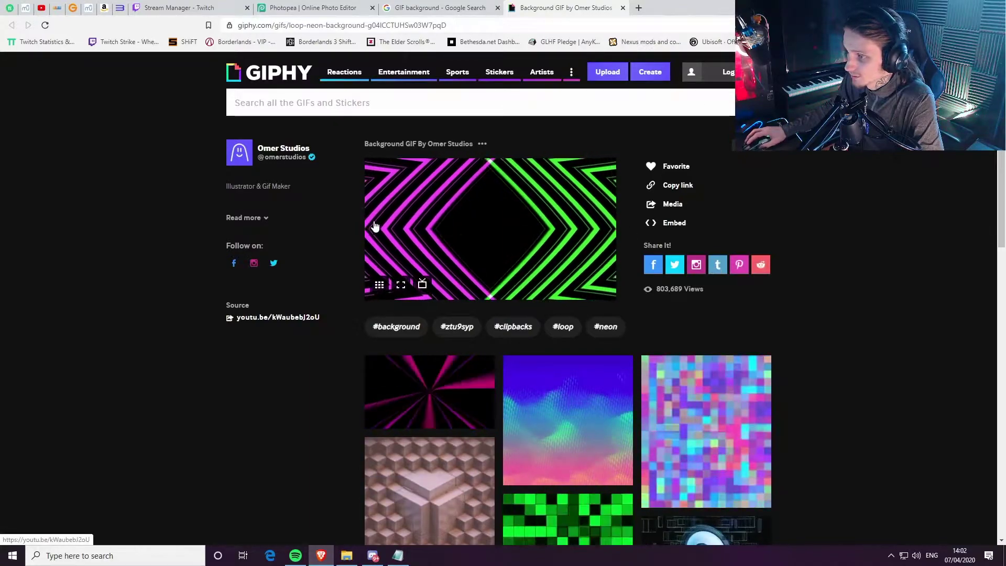
{"action": "right_click", "coordinate": [478, 214]}
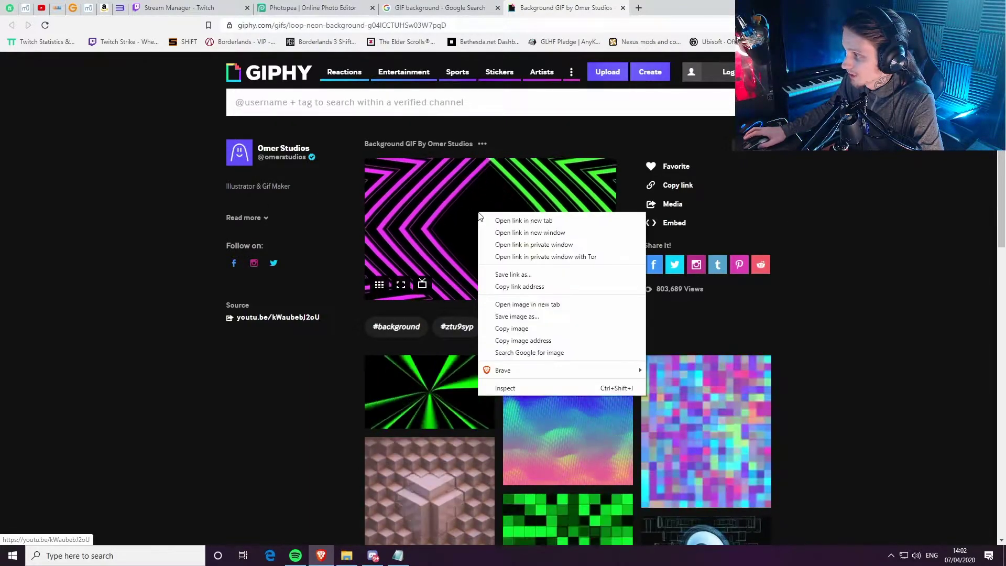
{"action": "left_click", "coordinate": [557, 316]}
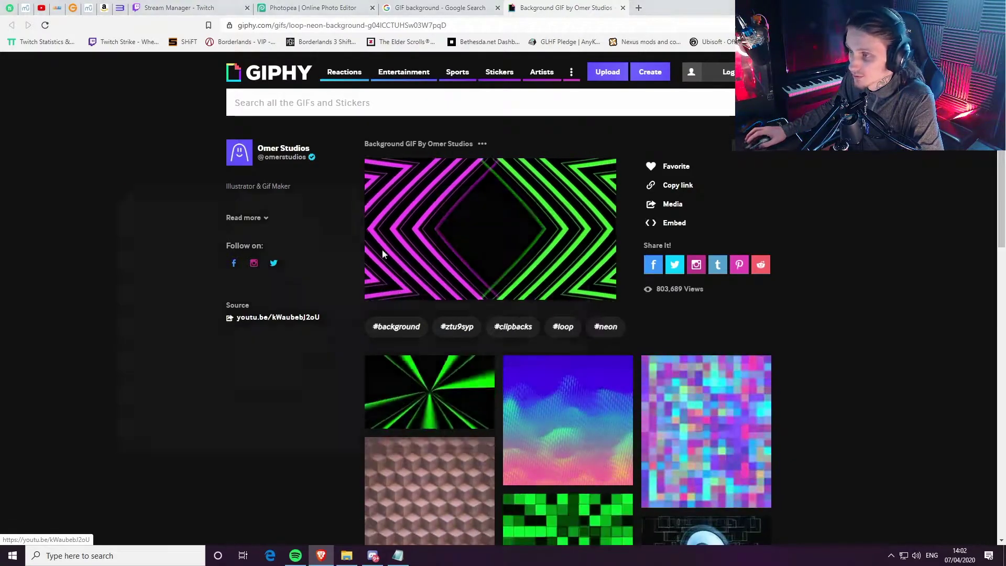
{"action": "left_click", "coordinate": [516, 445]}
Preview giphy.gif from the Desktop in Photos to check the animation
{"action": "left_click", "coordinate": [347, 554]}
{"action": "left_click", "coordinate": [376, 208]}
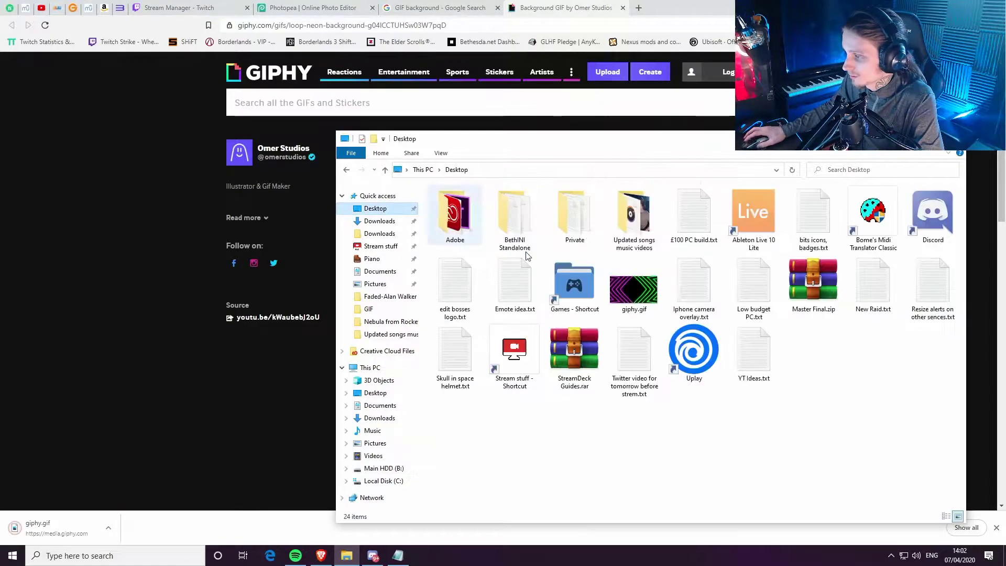
{"action": "double_click", "coordinate": [631, 291]}
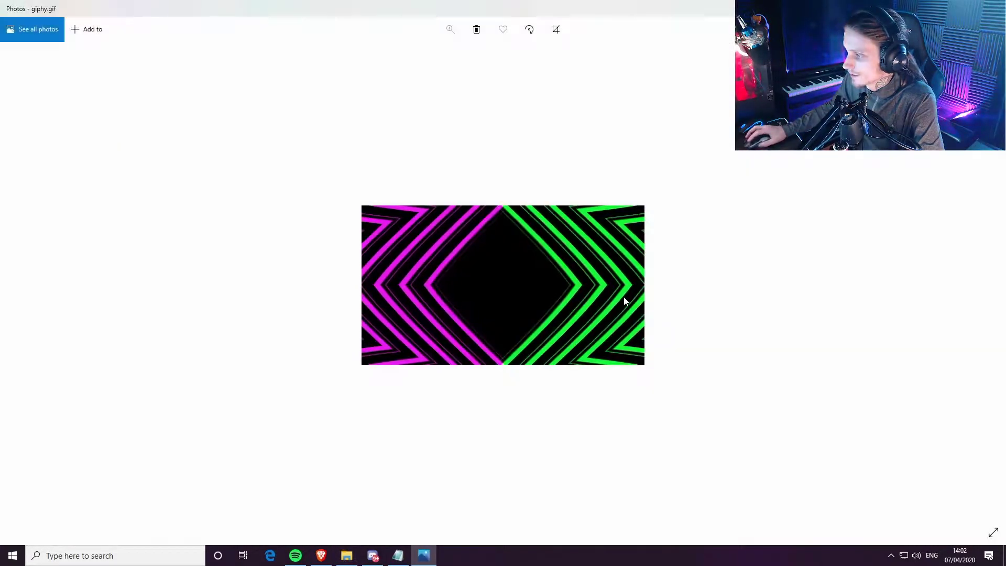
{"action": "key", "text": "alt+F4"}
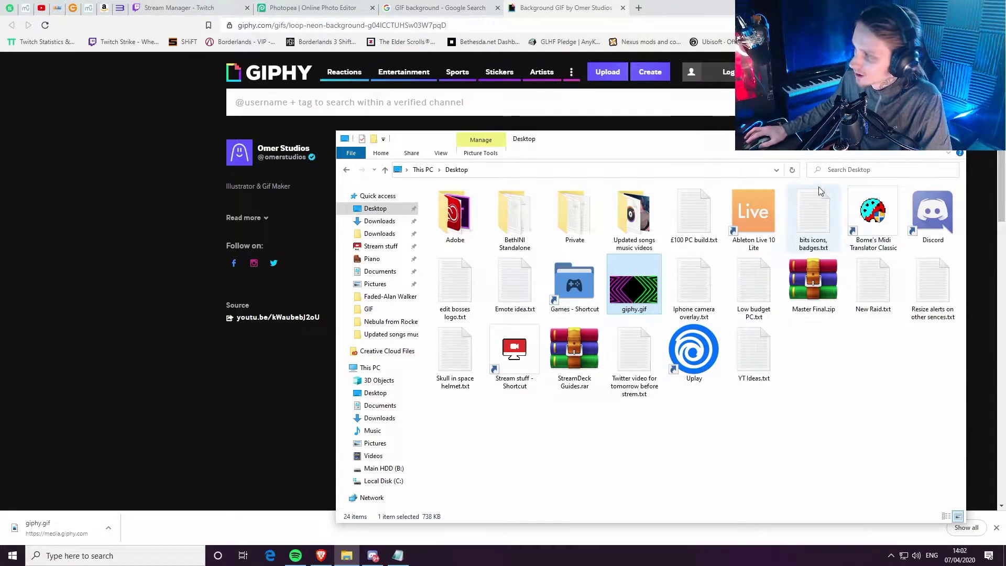
Drag giphy.gif from File Explorer into Photopea to open its frames as layers
{"action": "left_click", "coordinate": [313, 8]}
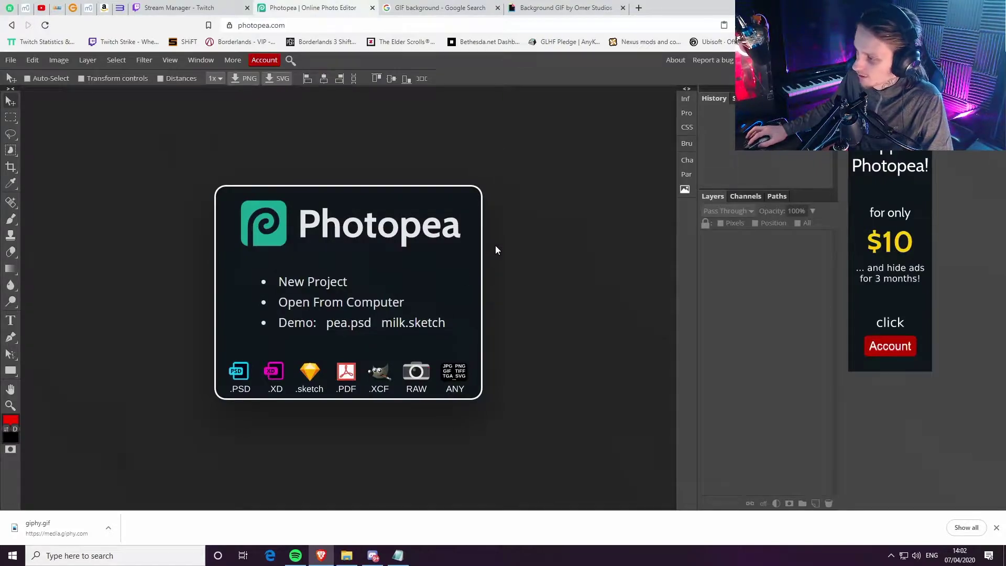
{"action": "left_click", "coordinate": [347, 555]}
{"action": "left_click_drag", "start_coordinate": [633, 279], "coordinate": [243, 274]}
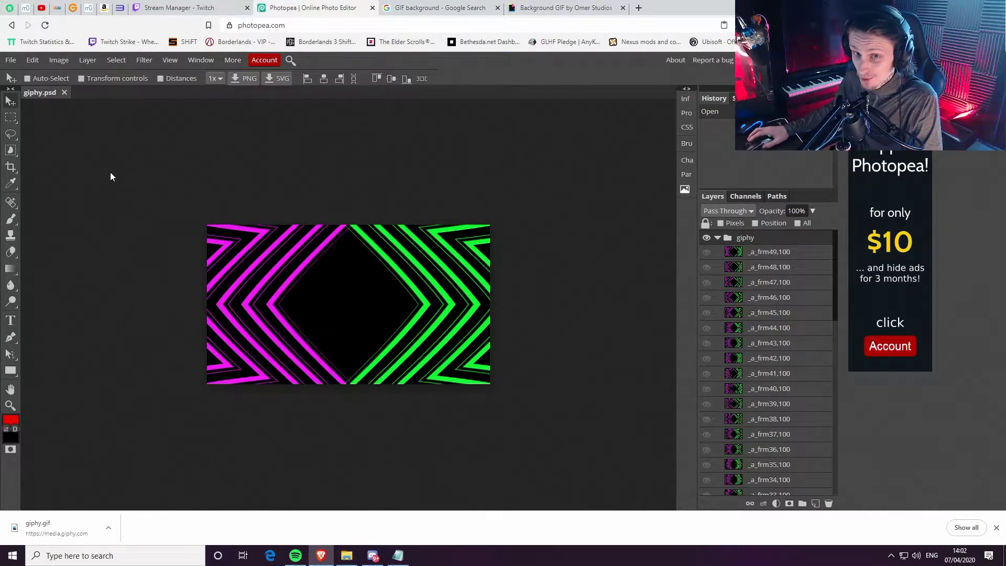
Resize the image to 424 × 248 px in Image Size, checking the 15-key size in the notes
{"action": "left_click", "coordinate": [60, 62]}
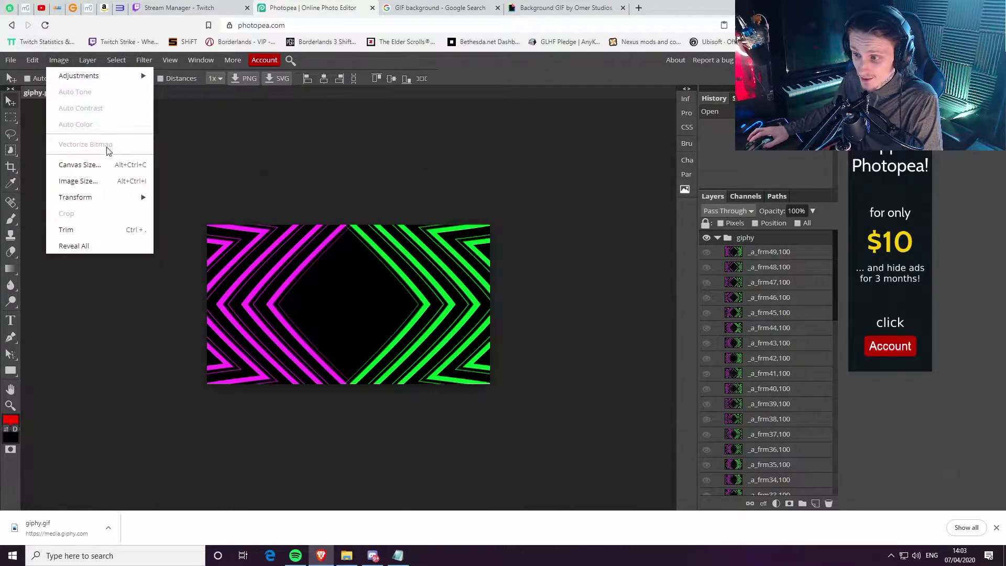
{"action": "left_click", "coordinate": [78, 180]}
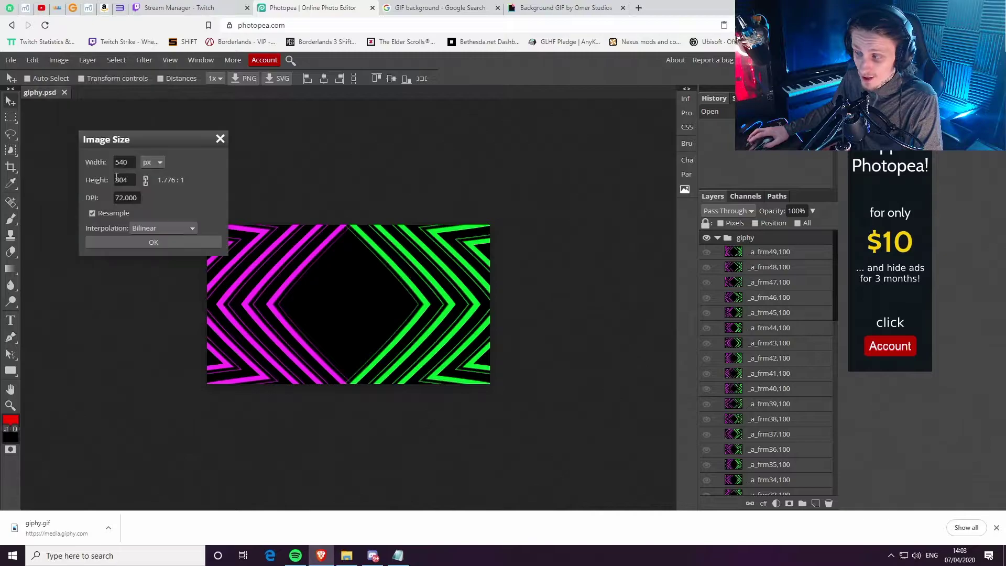
{"action": "left_click", "coordinate": [398, 554]}
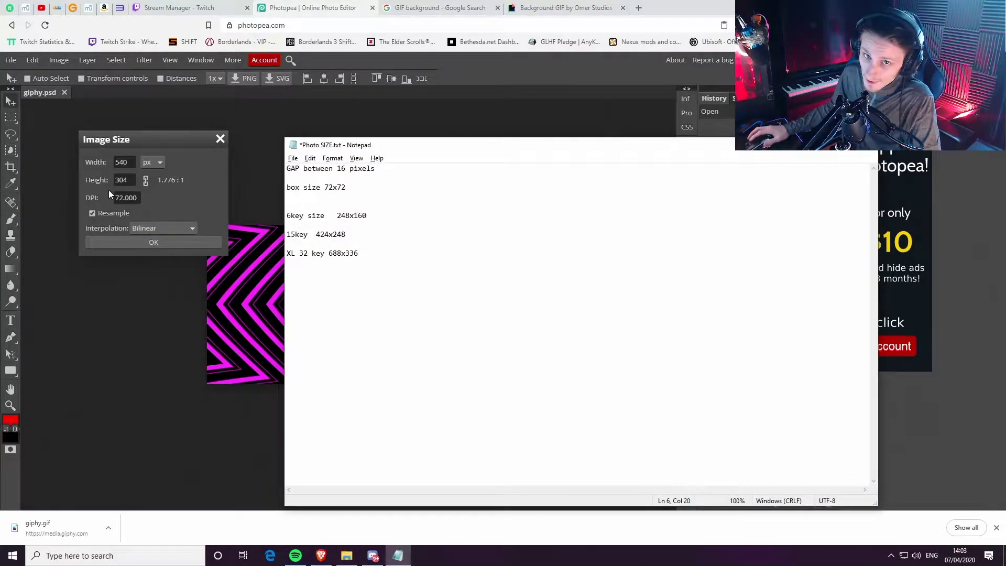
{"action": "double_click", "coordinate": [122, 164]}
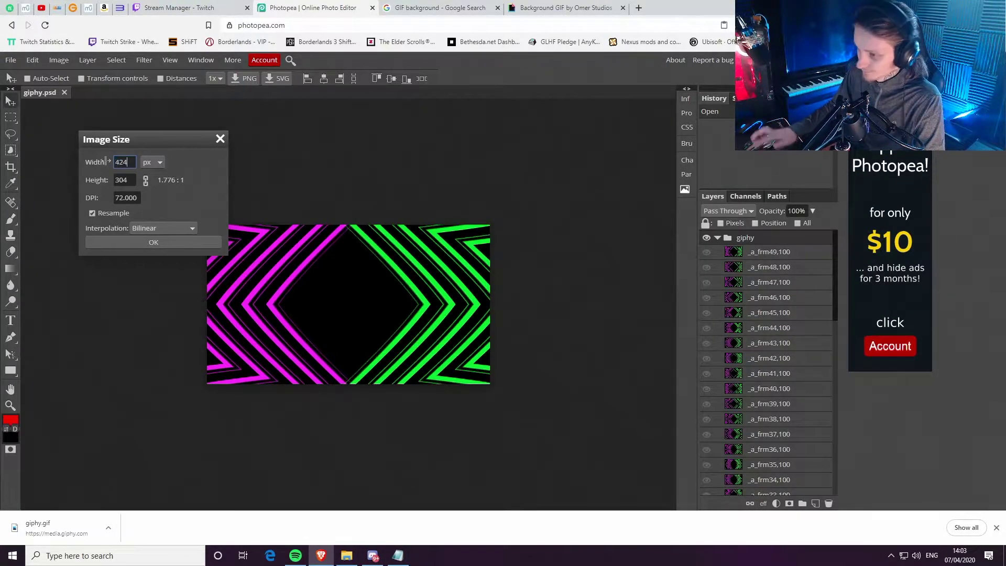
{"action": "left_click", "coordinate": [398, 555]}
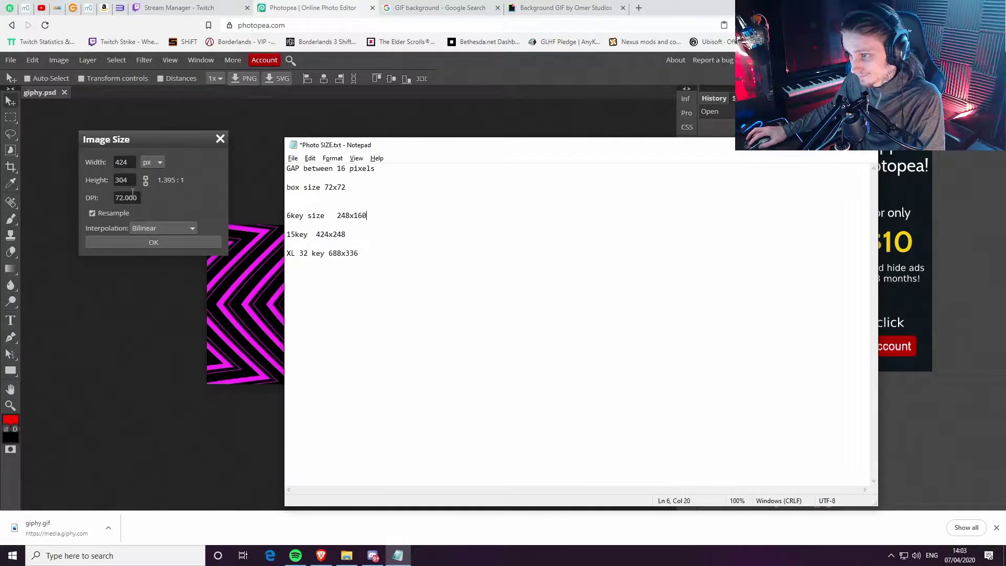
{"action": "left_click", "coordinate": [128, 180]}
{"action": "double_click", "coordinate": [122, 179]}
{"action": "type", "text": "248"}
{"action": "left_click", "coordinate": [168, 234]}
{"action": "left_click", "coordinate": [182, 244]}
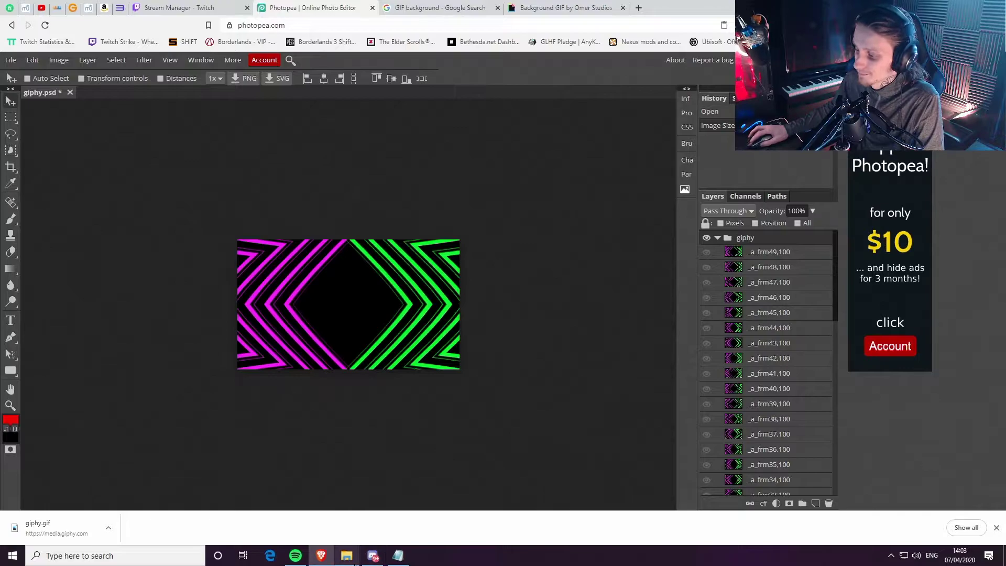
Place 15 key guide.png from the GIF folder over the neon GIF canvas
{"action": "left_click", "coordinate": [347, 555]}
{"action": "double_click", "coordinate": [688, 348]}
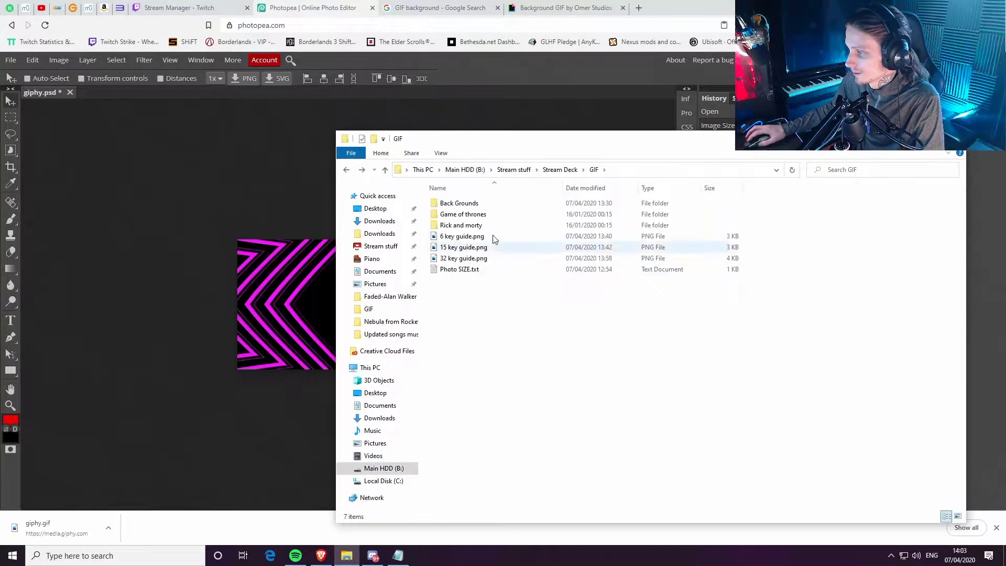
{"action": "left_click_drag", "start_coordinate": [484, 249], "coordinate": [260, 306]}
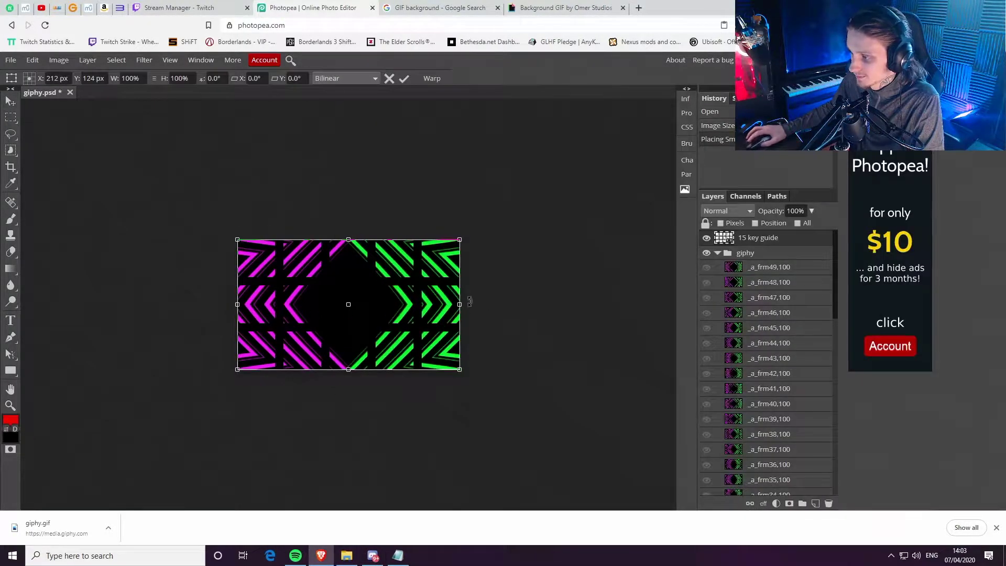
{"action": "key", "text": "ctrl+plus"}
{"action": "key", "text": "ctrl+plus"}
{"action": "key", "text": "ctrl+minus"}
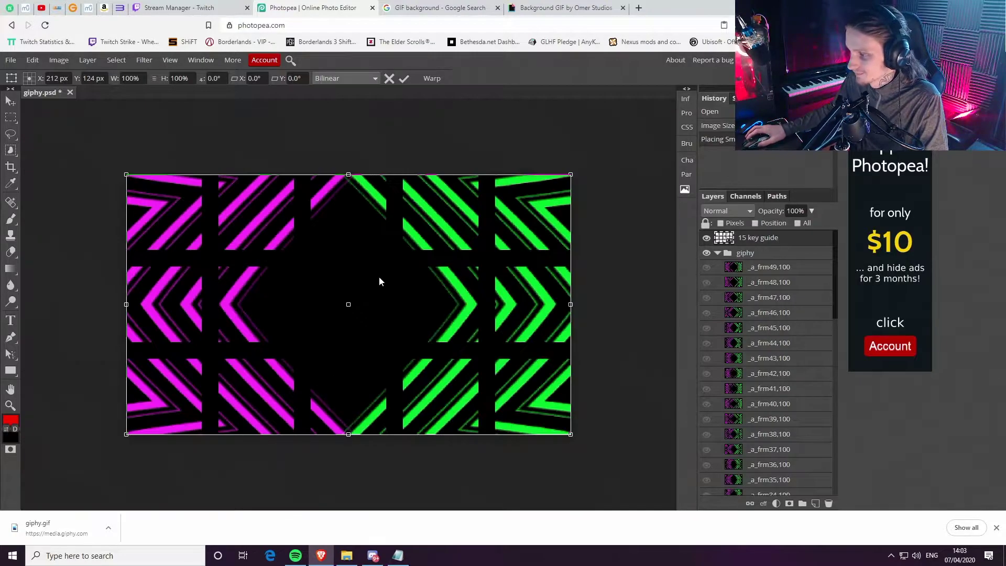
Hide frame 0, align the guide grid to the canvas edges, then show the frame again
{"action": "scroll", "coordinate": [710, 271], "scroll_direction": "down", "scroll_amount": 10}
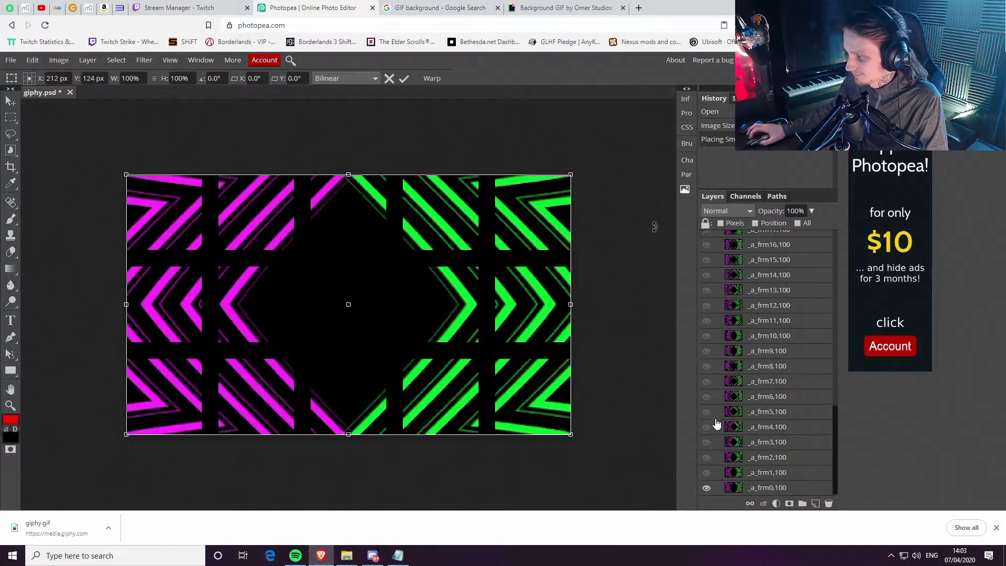
{"action": "left_click", "coordinate": [706, 487]}
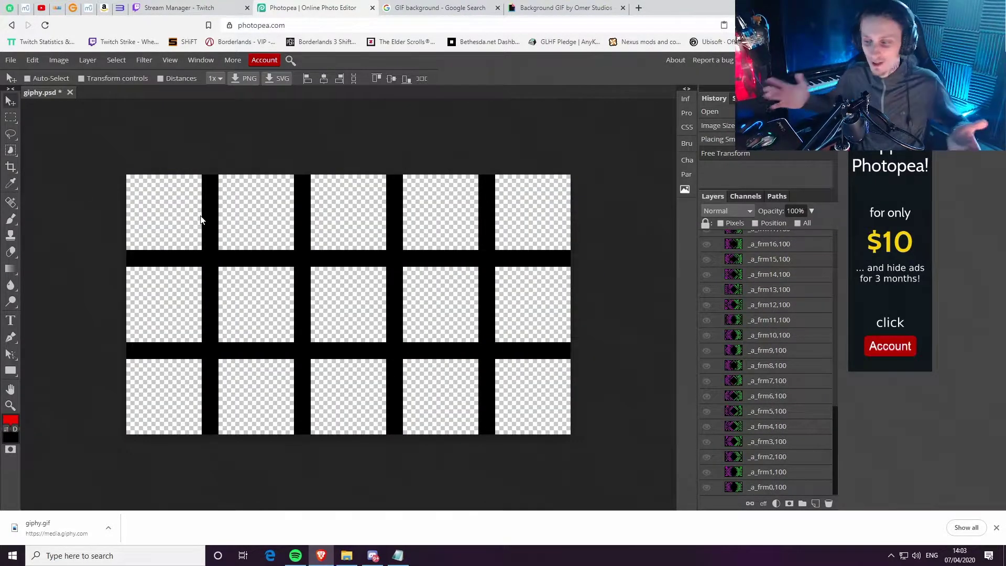
{"action": "mouse_move", "coordinate": [214, 232]}
{"action": "left_mouse_down"}
{"action": "mouse_move", "coordinate": [217, 250]}
{"action": "mouse_move", "coordinate": [200, 232]}
{"action": "mouse_move", "coordinate": [213, 228]}
{"action": "left_mouse_up"}
{"action": "scroll", "coordinate": [737, 276], "scroll_direction": "up", "scroll_amount": 2}
{"action": "scroll", "coordinate": [740, 325], "scroll_direction": "down", "scroll_amount": 1}
{"action": "left_click", "coordinate": [706, 487]}
{"action": "scroll", "coordinate": [775, 408], "scroll_direction": "up", "scroll_amount": 10}
{"action": "scroll", "coordinate": [761, 339], "scroll_direction": "up", "scroll_amount": 5}
{"action": "scroll", "coordinate": [762, 272], "scroll_direction": "down", "scroll_amount": 5}
{"action": "scroll", "coordinate": [765, 369], "scroll_direction": "up", "scroll_amount": 3}
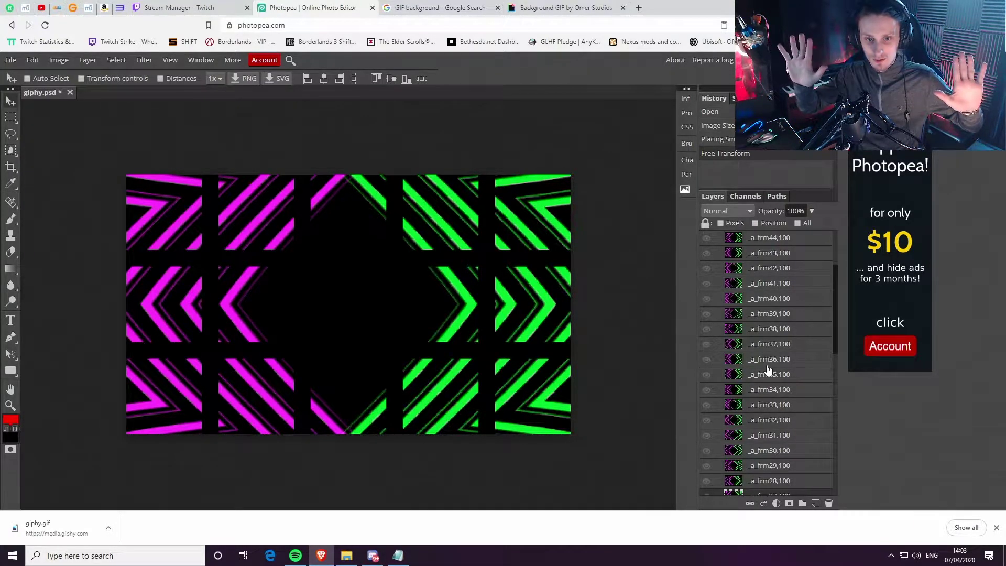
{"action": "scroll", "coordinate": [758, 430], "scroll_direction": "down", "scroll_amount": 5}
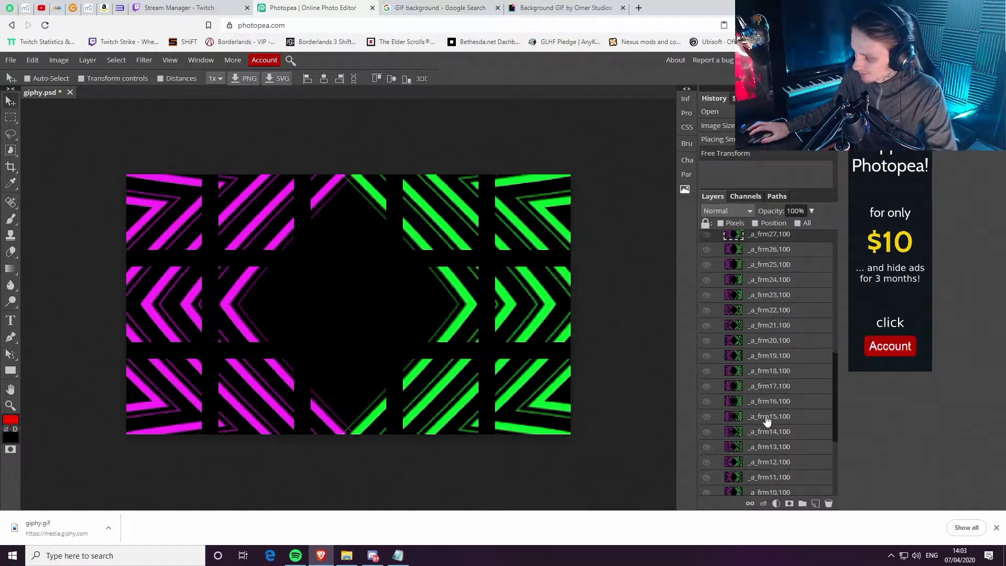
Collapse the giphy frame group in the Layers panel
{"action": "scroll", "coordinate": [744, 460], "scroll_direction": "up", "scroll_amount": 2}
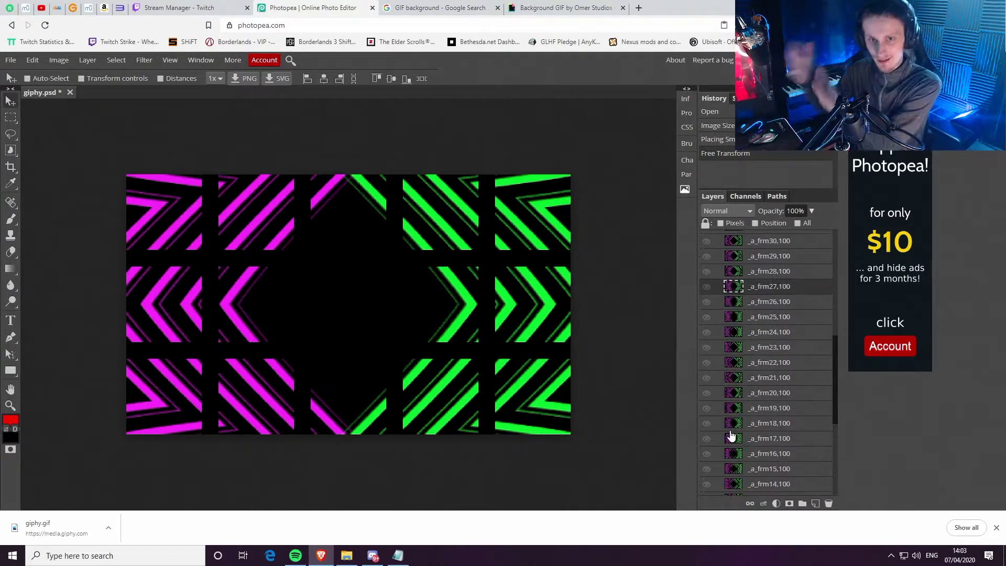
{"action": "scroll", "coordinate": [731, 436], "scroll_direction": "up", "scroll_amount": 6}
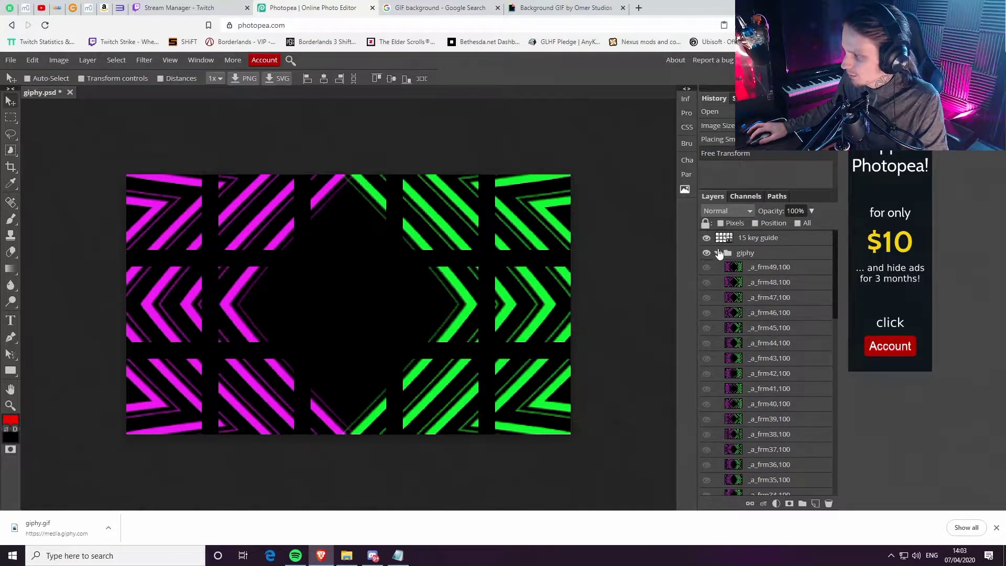
{"action": "left_click", "coordinate": [726, 253]}
{"action": "left_click", "coordinate": [718, 253]}
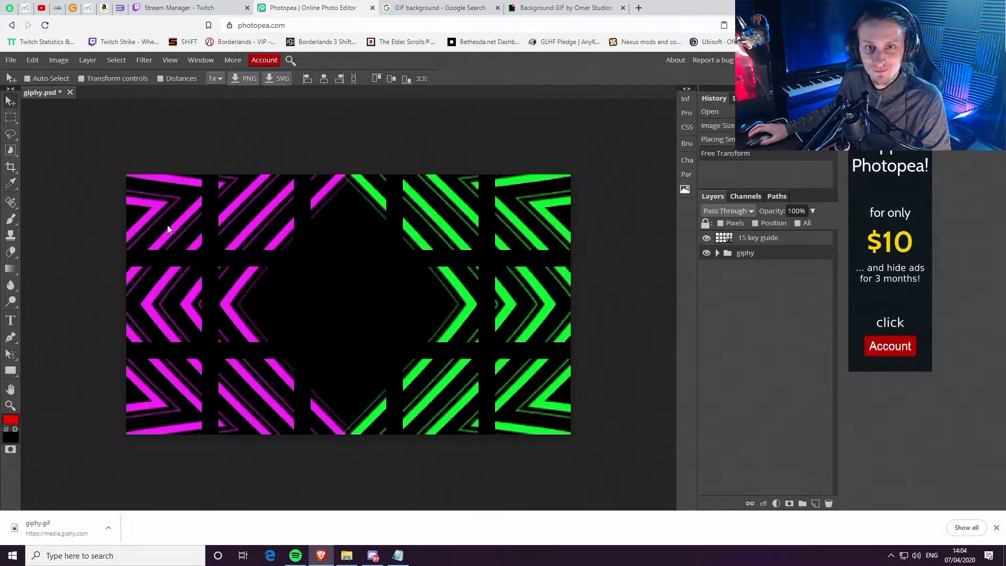
Draw a rectangular selection around the top-left 72×72 tile of the grid
{"action": "left_click", "coordinate": [10, 116]}
{"action": "scroll", "coordinate": [133, 182], "scroll_direction": "up", "scroll_amount": 2}
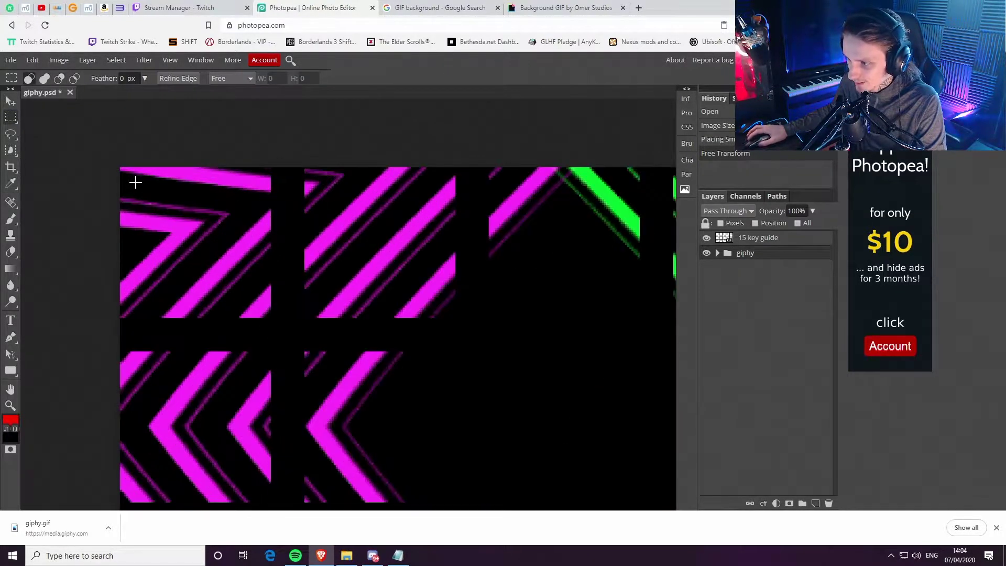
{"action": "left_click_drag", "start_coordinate": [120, 167], "coordinate": [272, 319]}
{"action": "scroll", "coordinate": [262, 321], "scroll_direction": "up", "scroll_amount": 2}
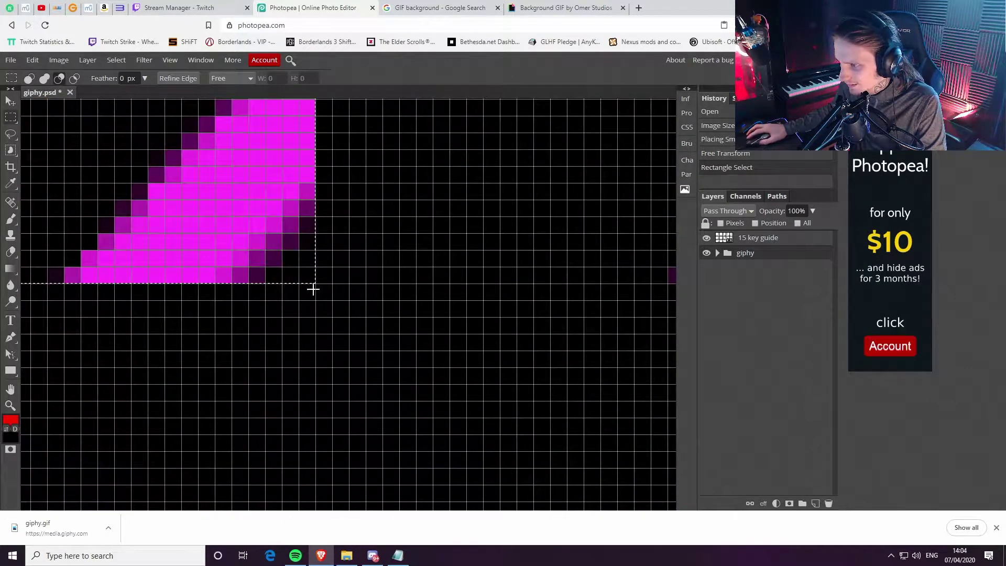
{"action": "scroll", "coordinate": [312, 288], "scroll_direction": "down", "scroll_amount": 5}
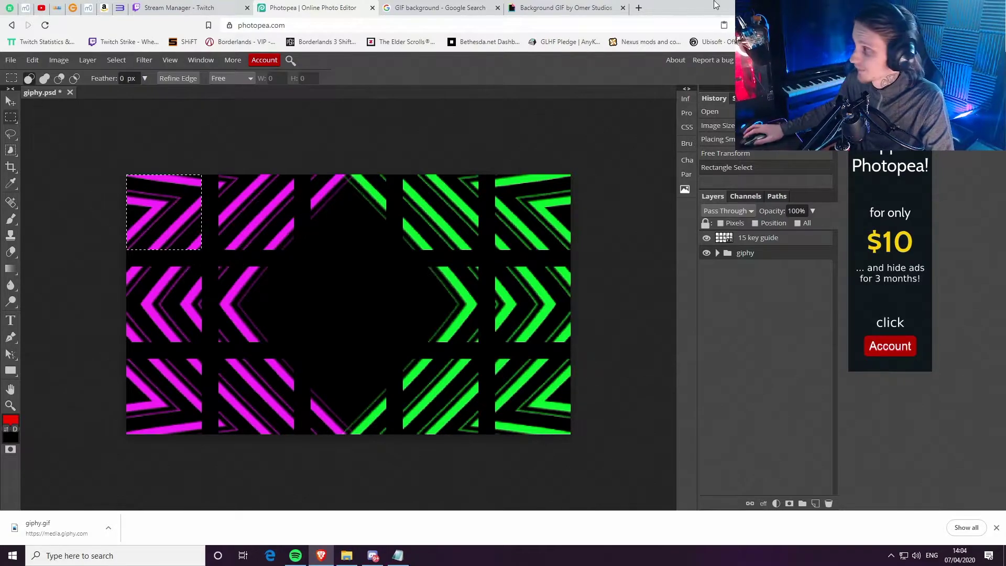
Create a new desktop folder named 'Test GIF' via New > Folder, then return to Photopea
{"action": "left_click", "coordinate": [967, 7]}
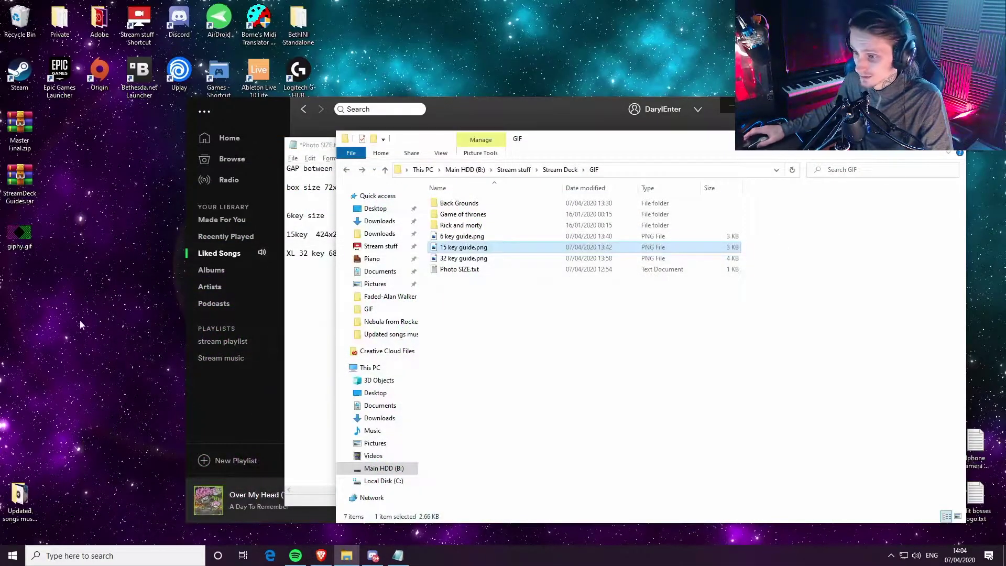
{"action": "right_click", "coordinate": [81, 325]}
{"action": "mouse_move", "coordinate": [135, 420]}
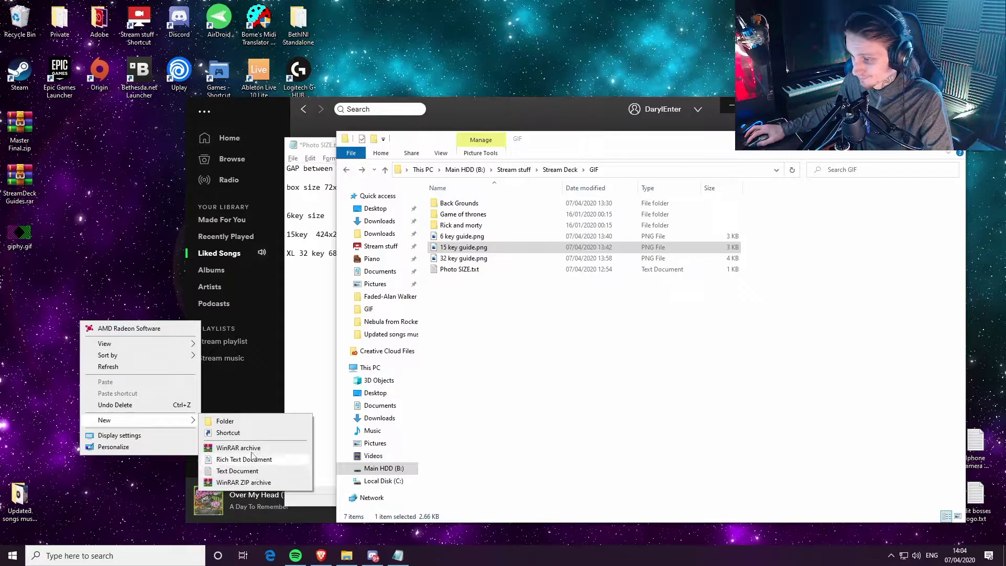
{"action": "left_click", "coordinate": [237, 420]}
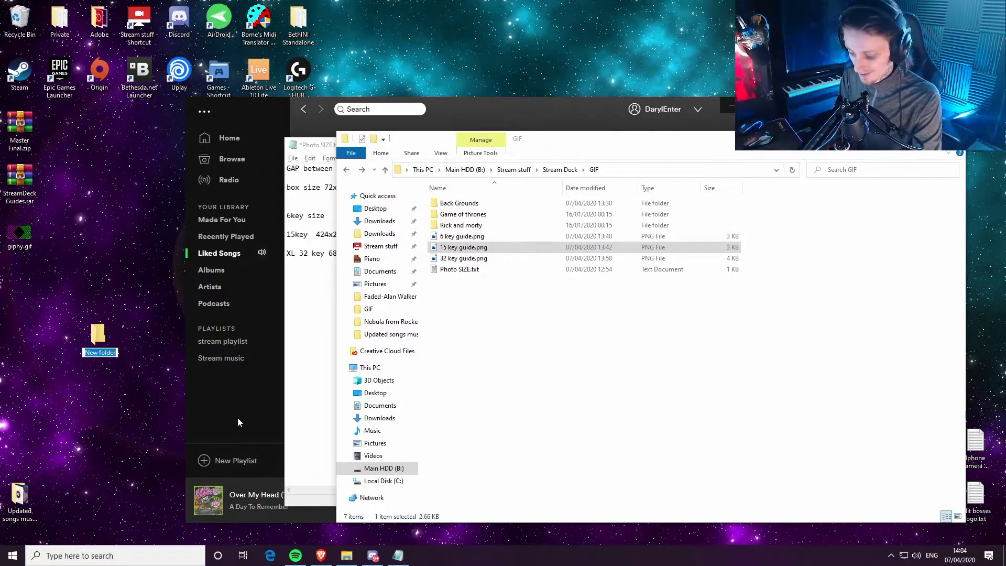
{"action": "type", "text": "Test GI"}
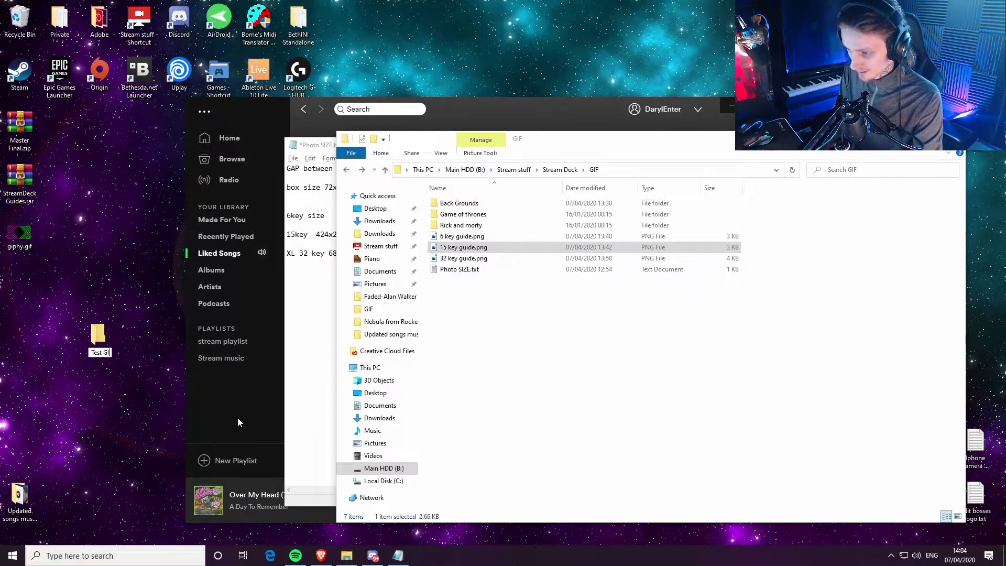
{"action": "type", "text": "F"}
{"action": "key", "text": "Return"}
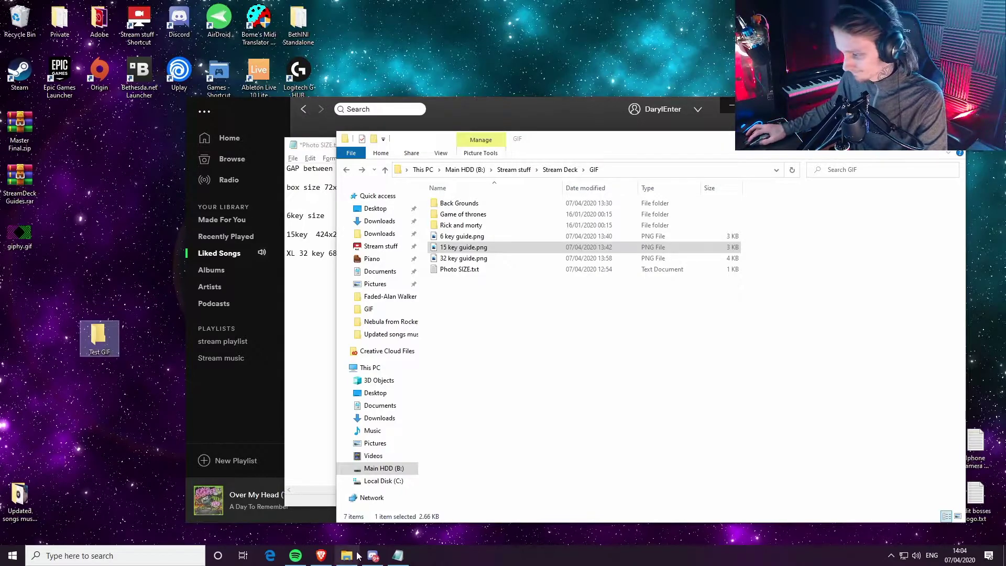
{"action": "left_click", "coordinate": [321, 555]}
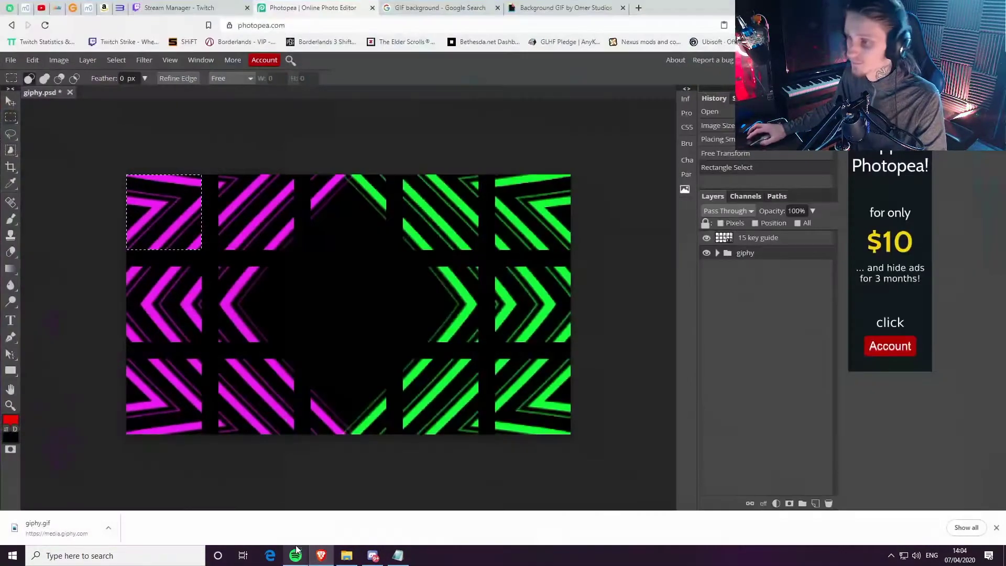
Crop the image to the selected top-left neon tile
{"action": "left_click", "coordinate": [14, 62]}
{"action": "mouse_move", "coordinate": [55, 63]}
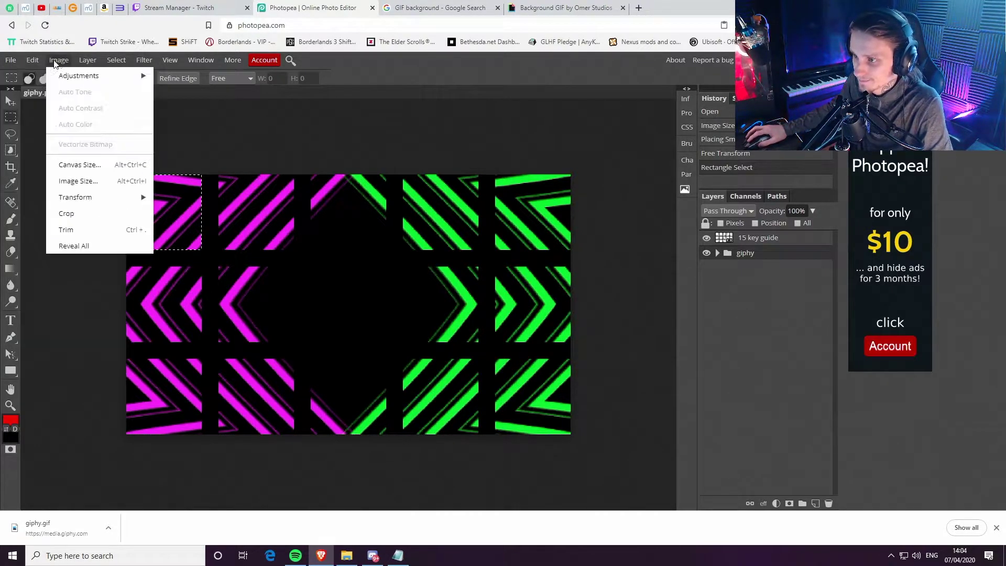
{"action": "left_click", "coordinate": [102, 211]}
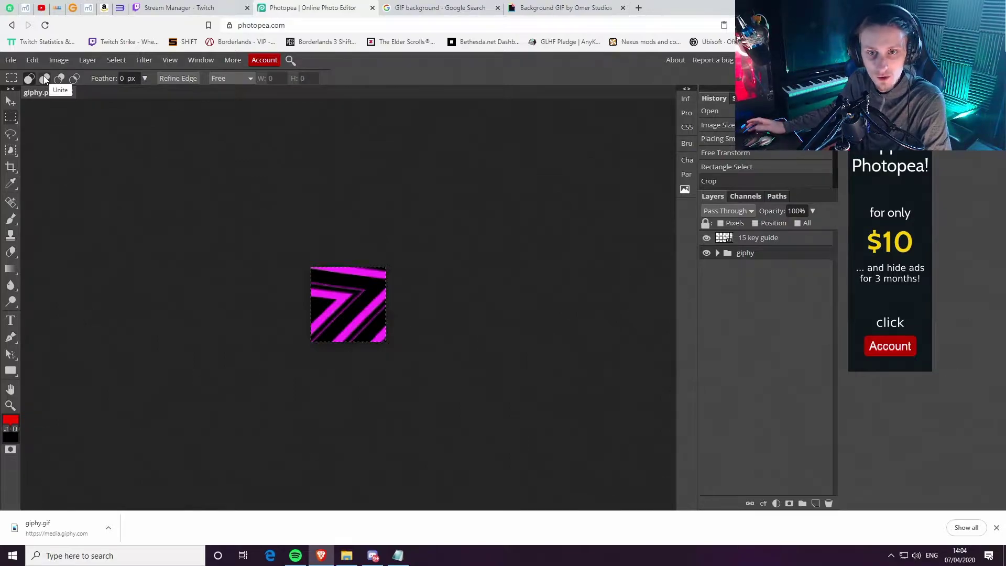
Export the 72 × 72 px tile as GIF to open Save for web
{"action": "left_click", "coordinate": [12, 62]}
{"action": "mouse_move", "coordinate": [80, 216]}
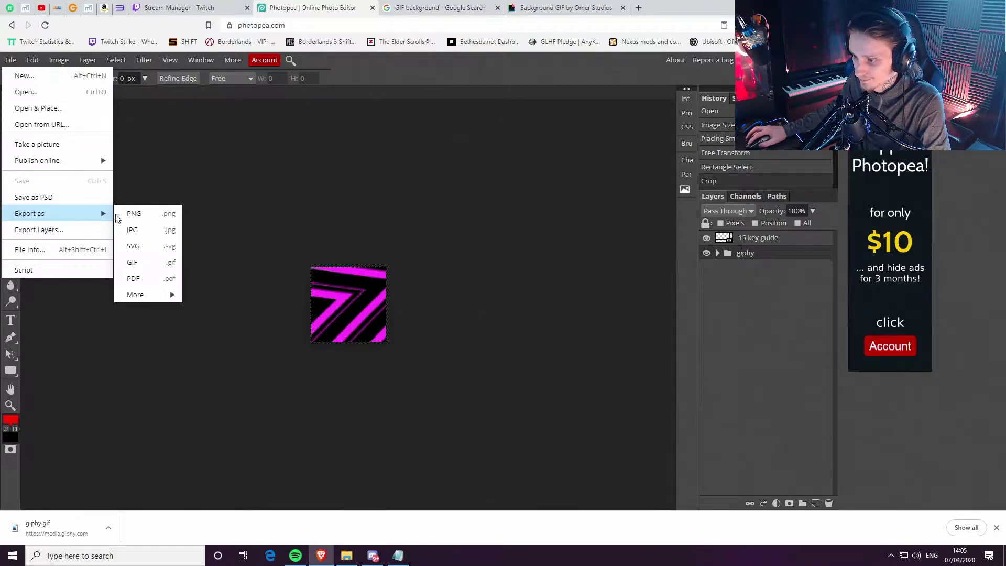
{"action": "mouse_move", "coordinate": [149, 299]}
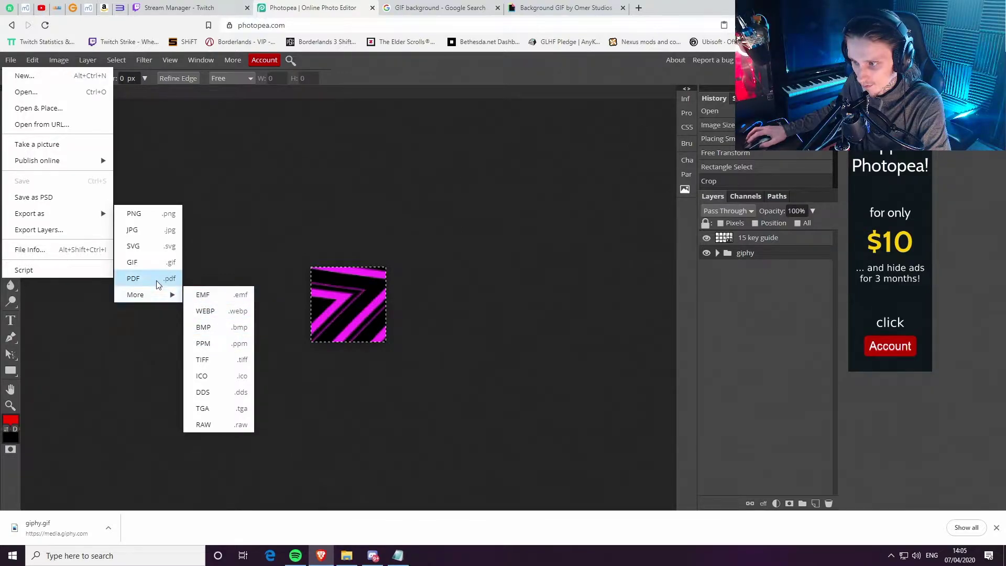
{"action": "left_click", "coordinate": [152, 262]}
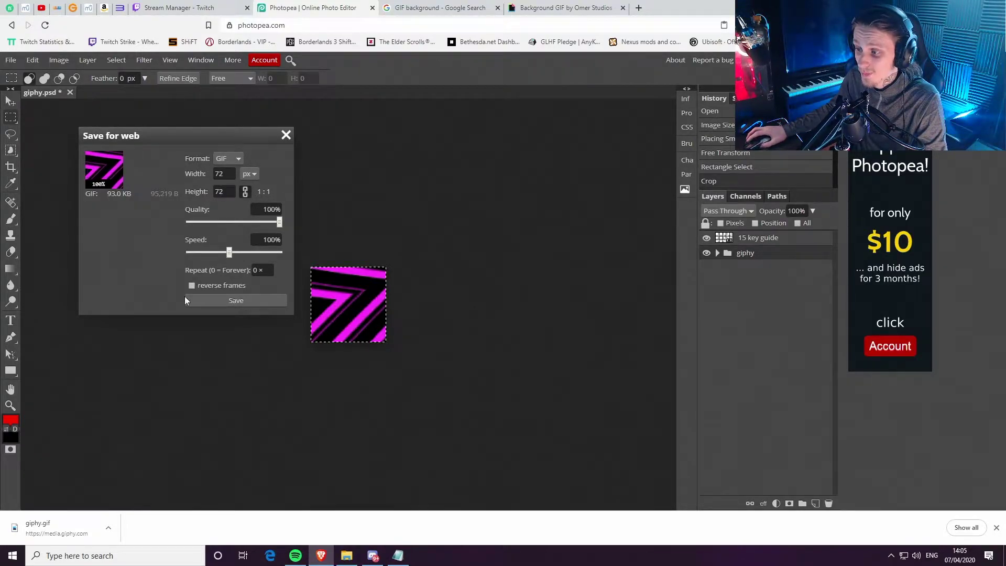
Check the key-size notes, then save the tile as 1x1.gif in the Test GIF folder
{"action": "left_click", "coordinate": [397, 555]}
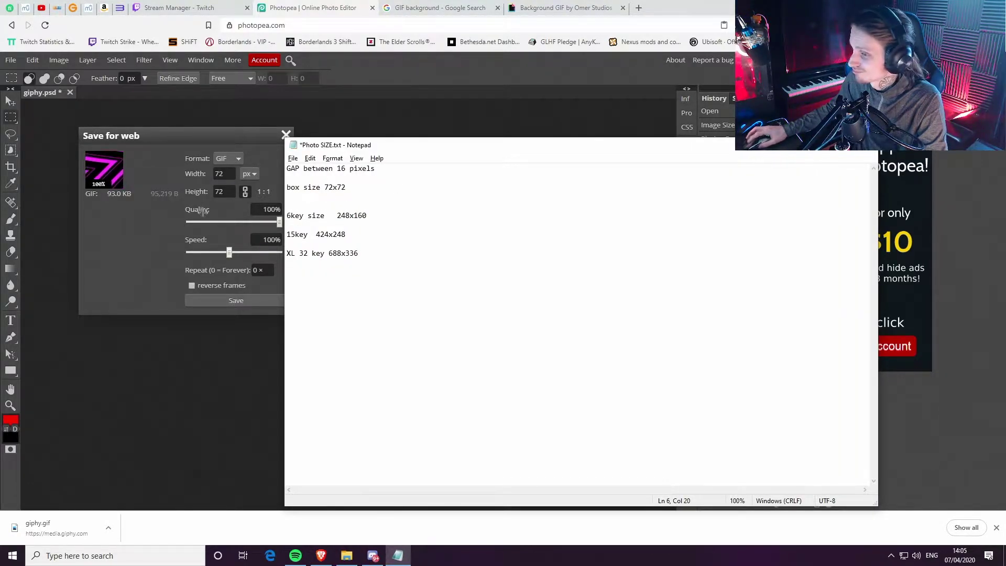
{"action": "left_click", "coordinate": [110, 232]}
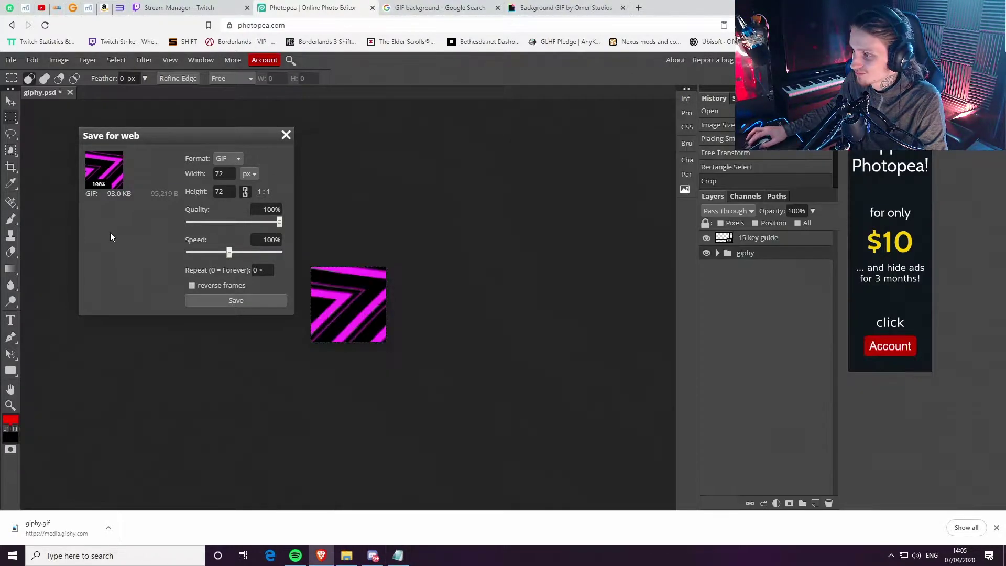
{"action": "left_click", "coordinate": [249, 300]}
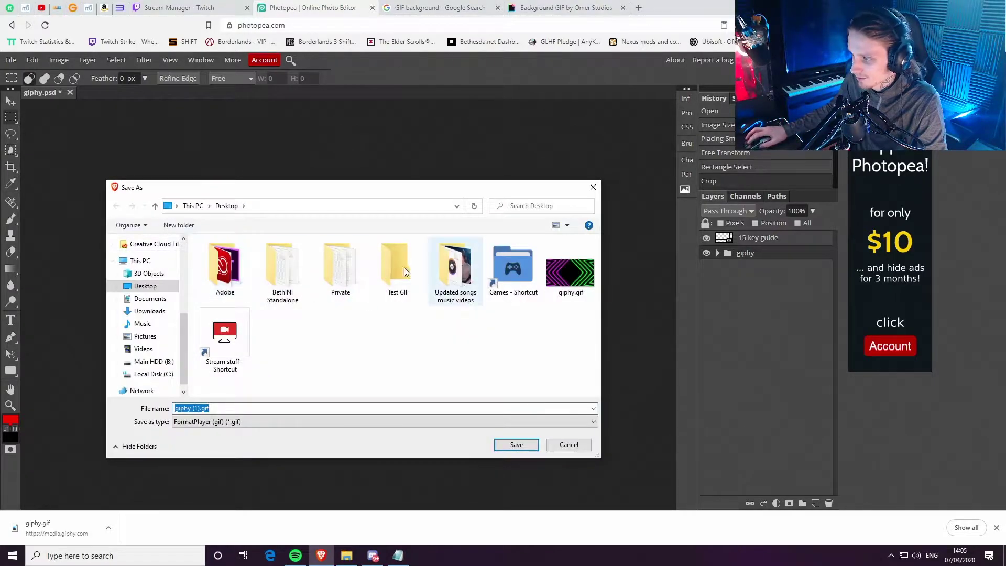
{"action": "double_click", "coordinate": [386, 253]}
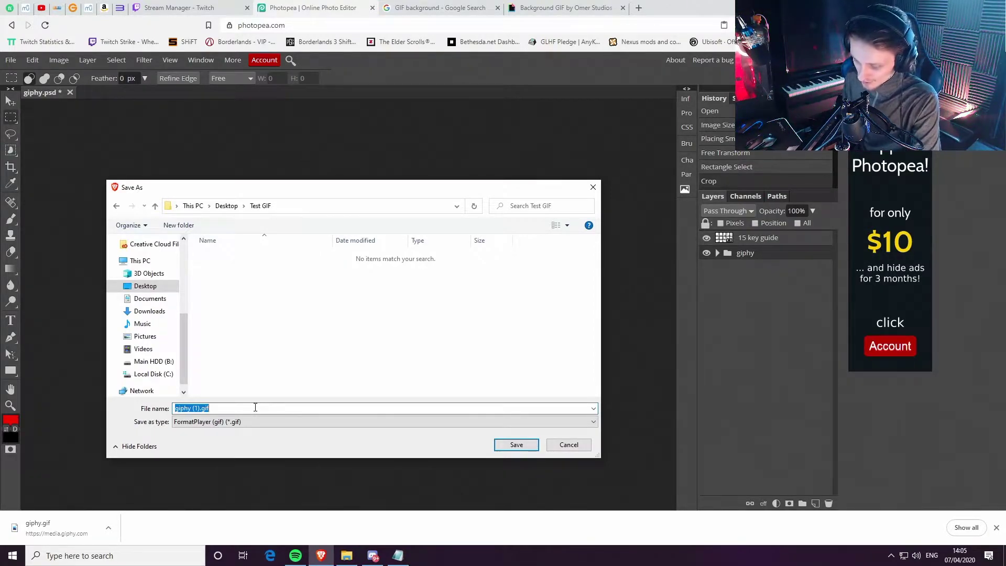
{"action": "type", "text": "1x1"}
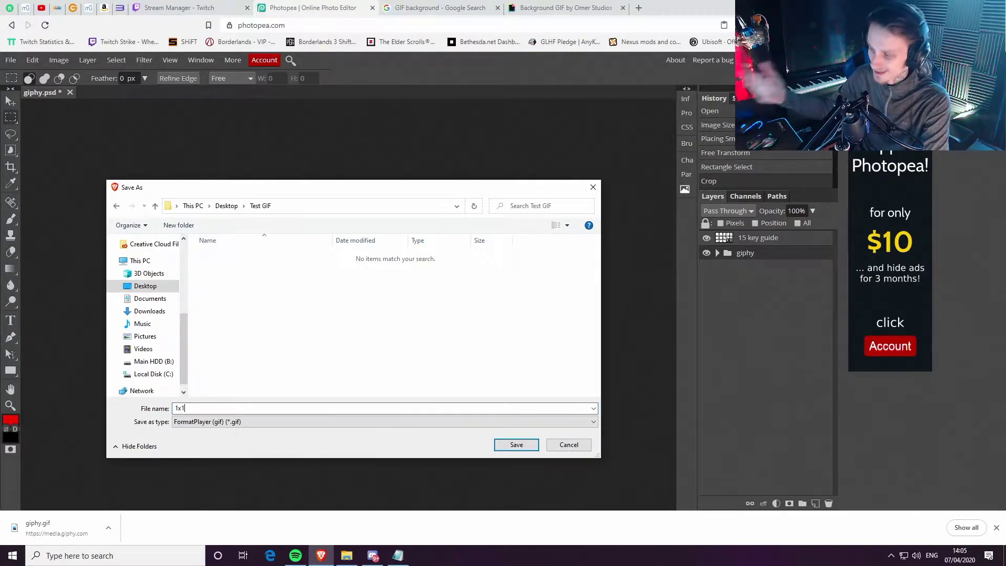
{"action": "left_click", "coordinate": [516, 444]}
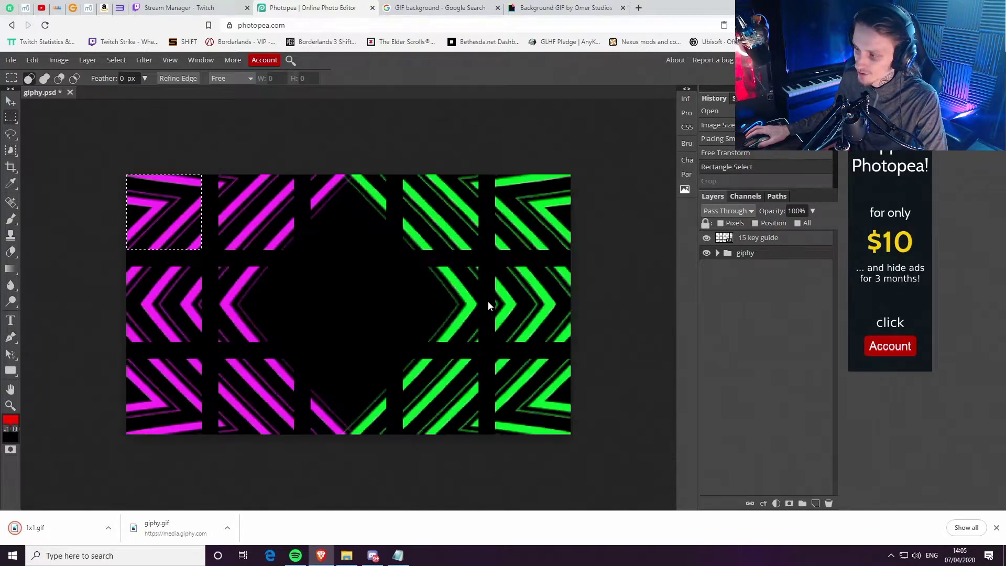
Undo the crop and an accidental content shift to restore the full 15-tile grid
{"action": "key", "text": "ctrl+z"}
{"action": "key", "text": "v"}
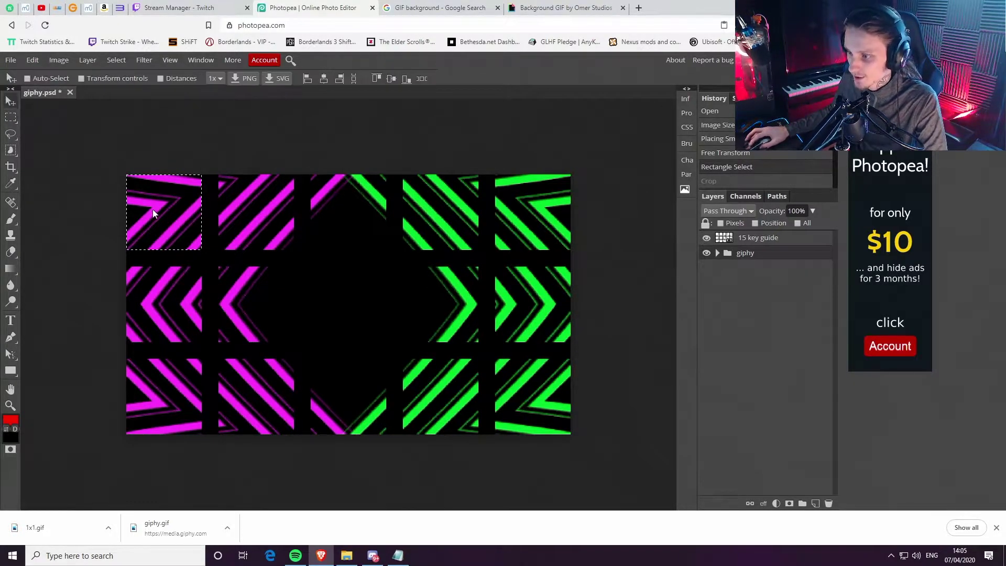
{"action": "mouse_move", "coordinate": [153, 209]}
{"action": "left_mouse_down"}
{"action": "mouse_move", "coordinate": [180, 216]}
{"action": "mouse_move", "coordinate": [155, 215]}
{"action": "left_mouse_up"}
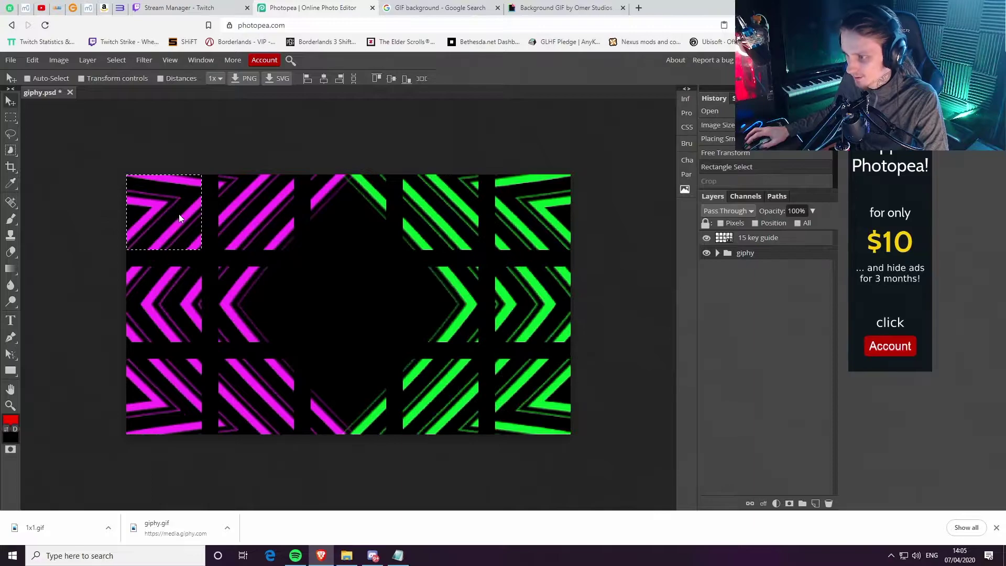
{"action": "key", "text": "ctrl+z"}
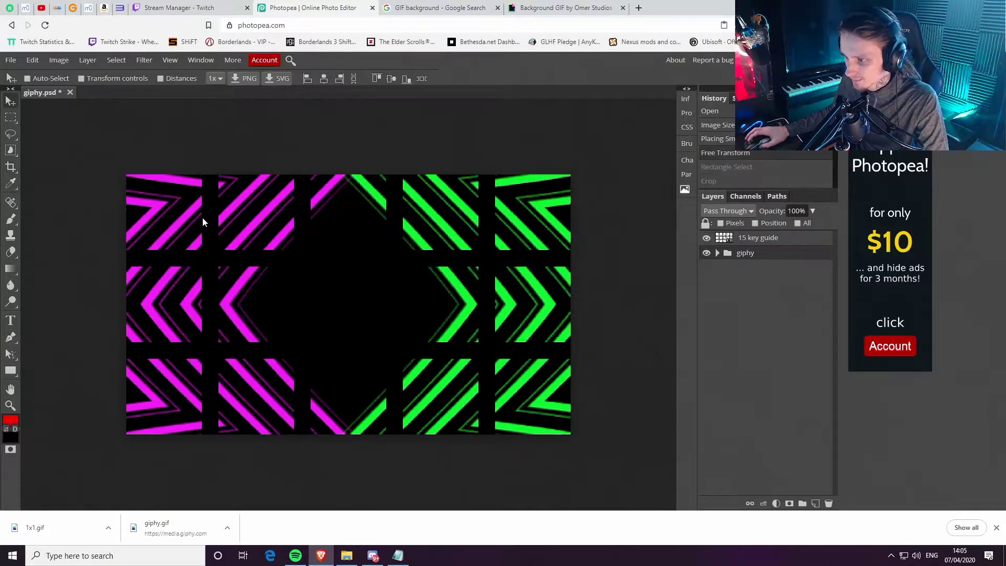
Draw a rectangular selection over the top row's second tile and nudge it into alignment
{"action": "left_click", "coordinate": [10, 118]}
{"action": "scroll", "coordinate": [191, 157], "scroll_direction": "up", "scroll_amount": 4}
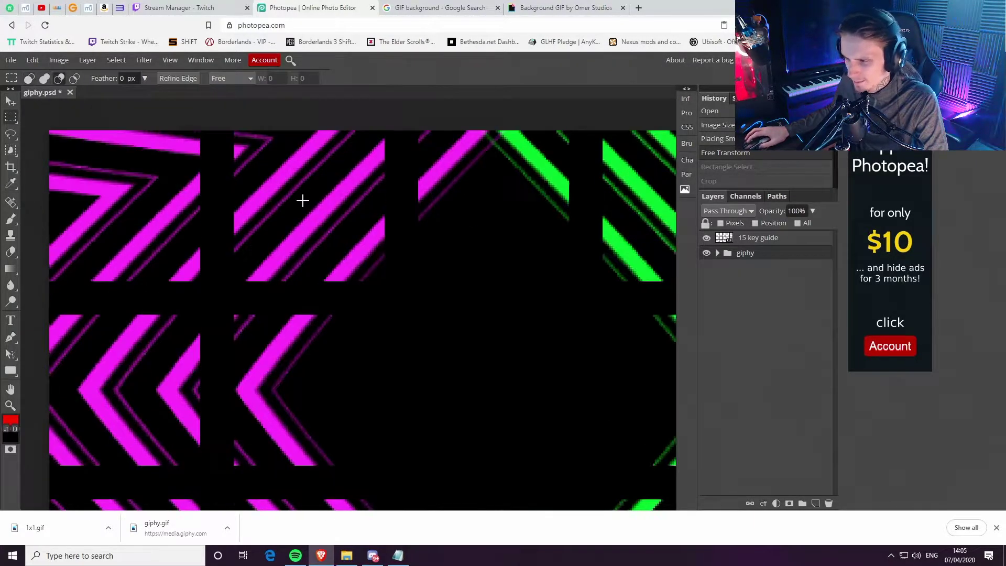
{"action": "scroll", "coordinate": [262, 190], "scroll_direction": "up", "scroll_amount": 2}
{"action": "left_click_drag", "start_coordinate": [232, 182], "coordinate": [385, 333]}
{"action": "scroll", "coordinate": [433, 319], "scroll_direction": "up", "scroll_amount": 3}
{"action": "scroll", "coordinate": [203, 269], "scroll_direction": "up", "scroll_amount": 1}
{"action": "scroll", "coordinate": [203, 269], "scroll_direction": "down", "scroll_amount": 2}
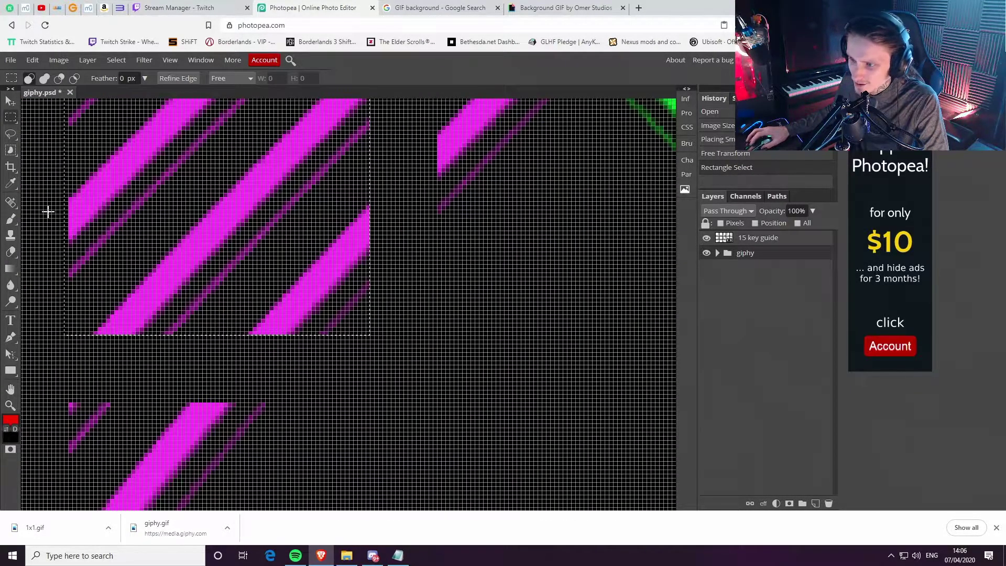
{"action": "left_click_drag", "start_coordinate": [82, 210], "coordinate": [86, 210]}
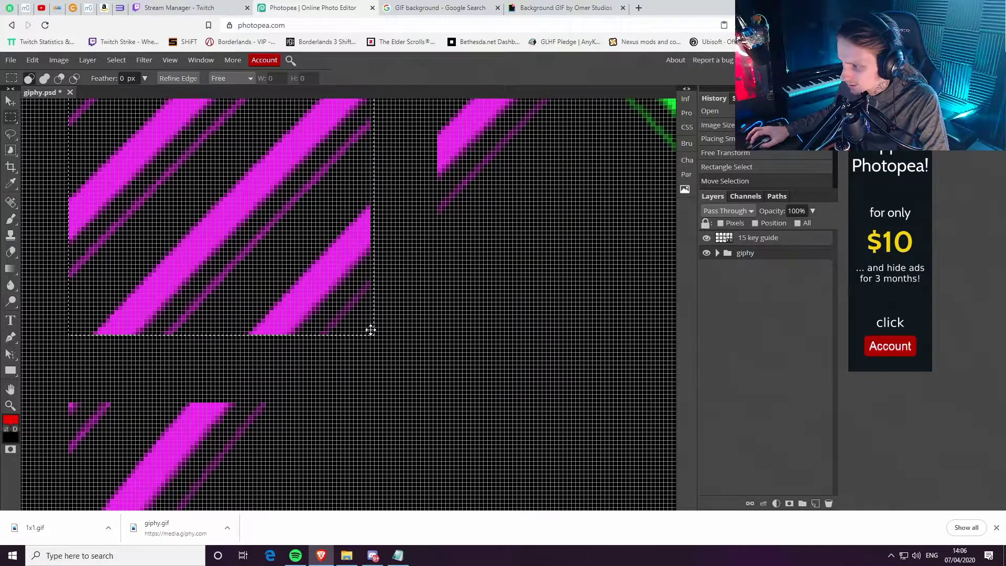
{"action": "scroll", "coordinate": [77, 330], "scroll_direction": "up", "scroll_amount": 1}
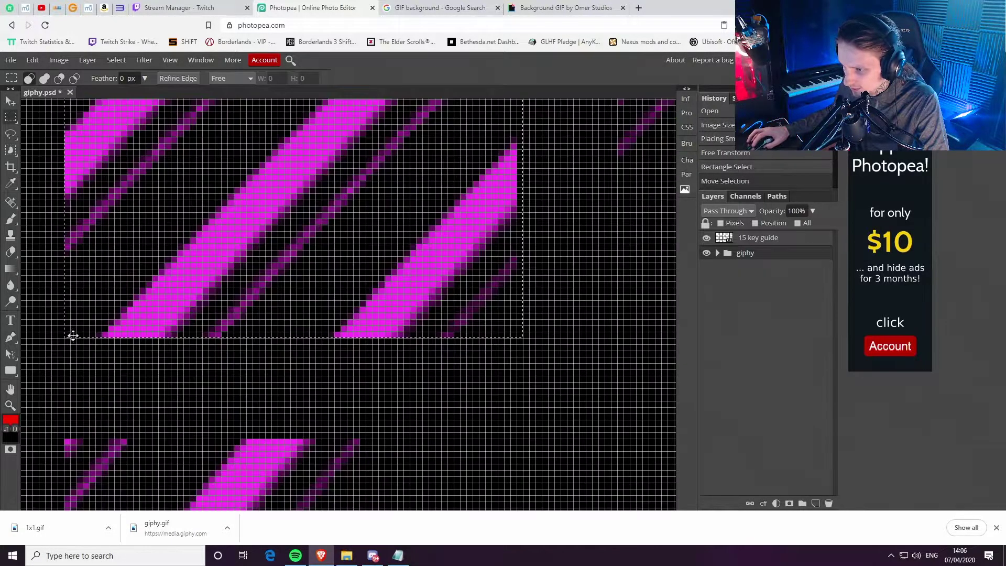
Redraw the selection as a 72×72 square framing the second tile
{"action": "left_click", "coordinate": [529, 355]}
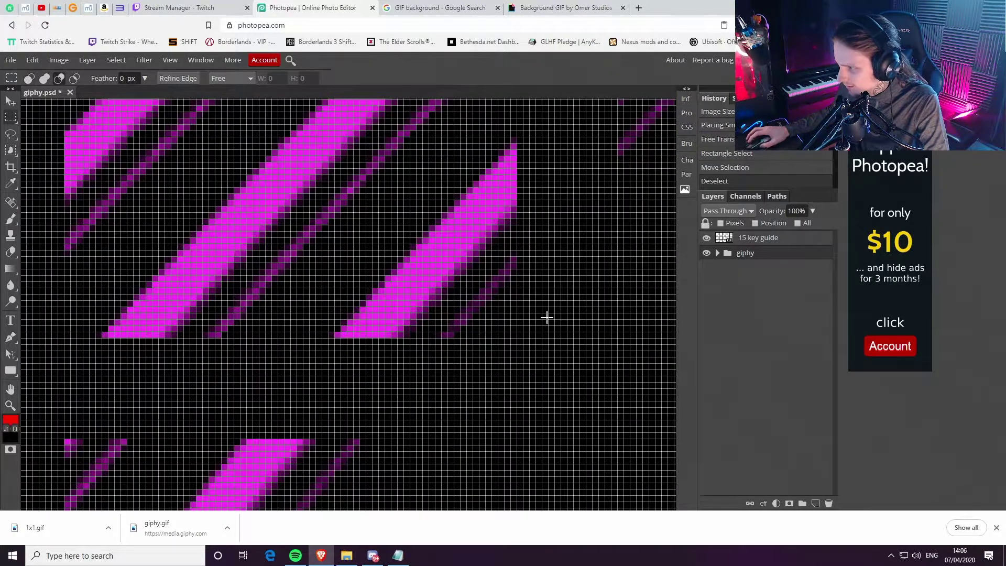
{"action": "scroll", "coordinate": [545, 316], "scroll_direction": "down", "scroll_amount": 3}
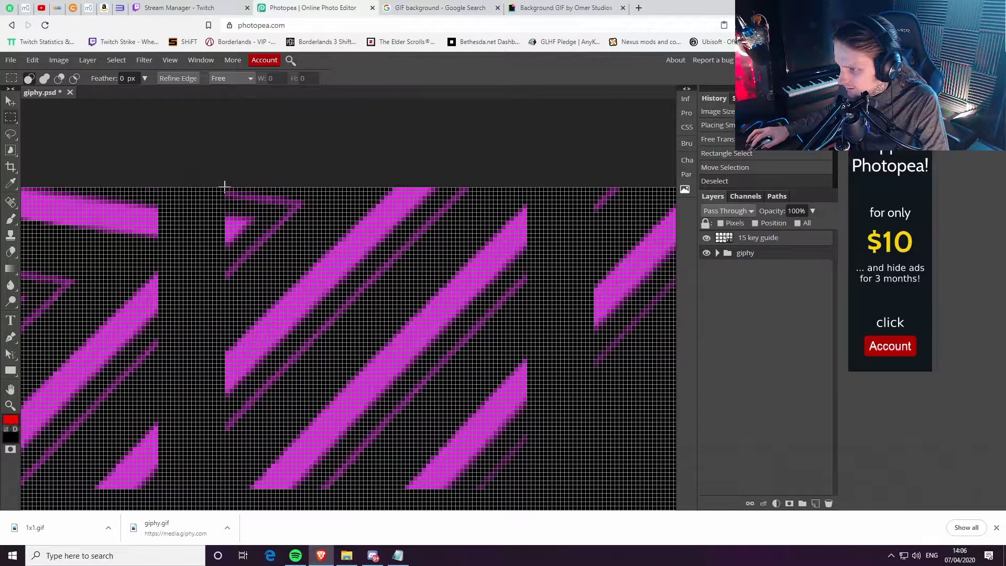
{"action": "left_click_drag", "start_coordinate": [224, 187], "coordinate": [524, 435]}
{"action": "scroll", "coordinate": [433, 319], "scroll_direction": "down", "scroll_amount": 8}
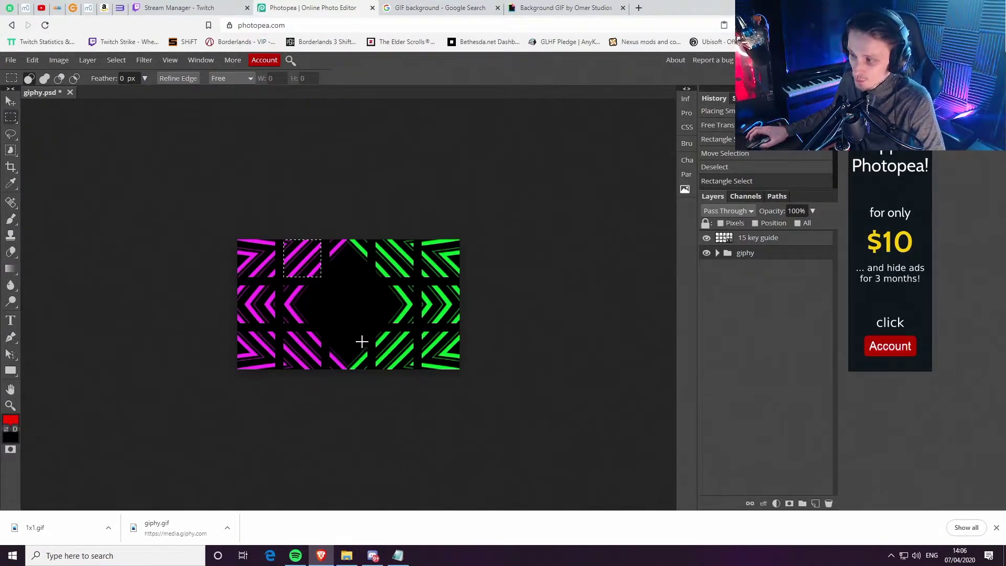
Preview a GIF export of the full image, then close the preview without saving
{"action": "scroll", "coordinate": [359, 341], "scroll_direction": "up", "scroll_amount": 3}
{"action": "left_click", "coordinate": [10, 60]}
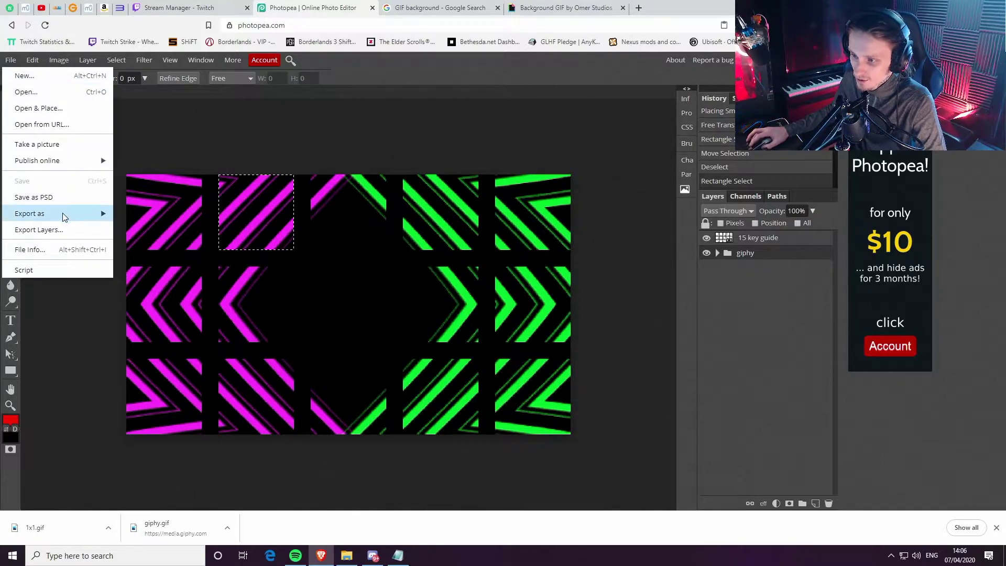
{"action": "mouse_move", "coordinate": [64, 216]}
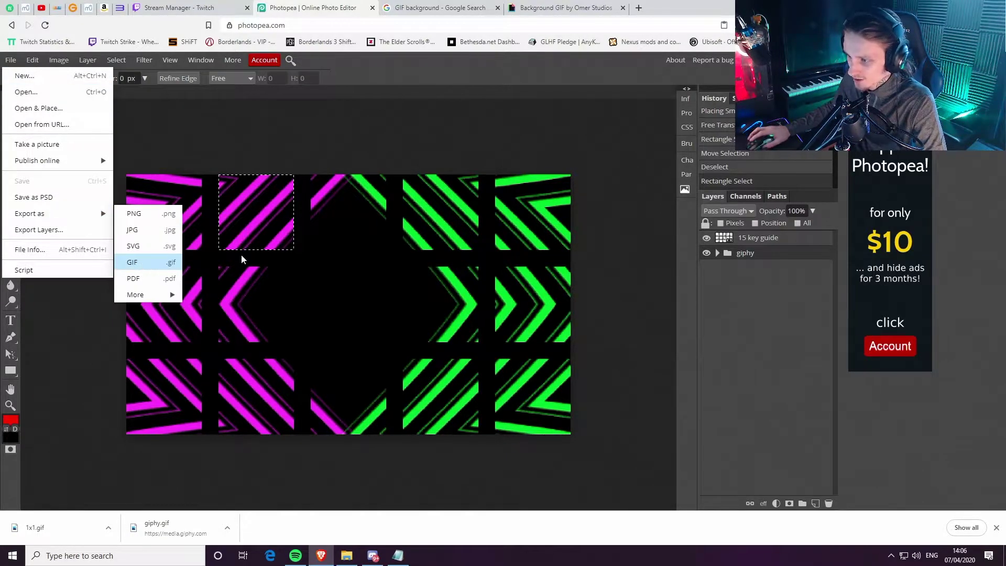
{"action": "left_click", "coordinate": [135, 262]}
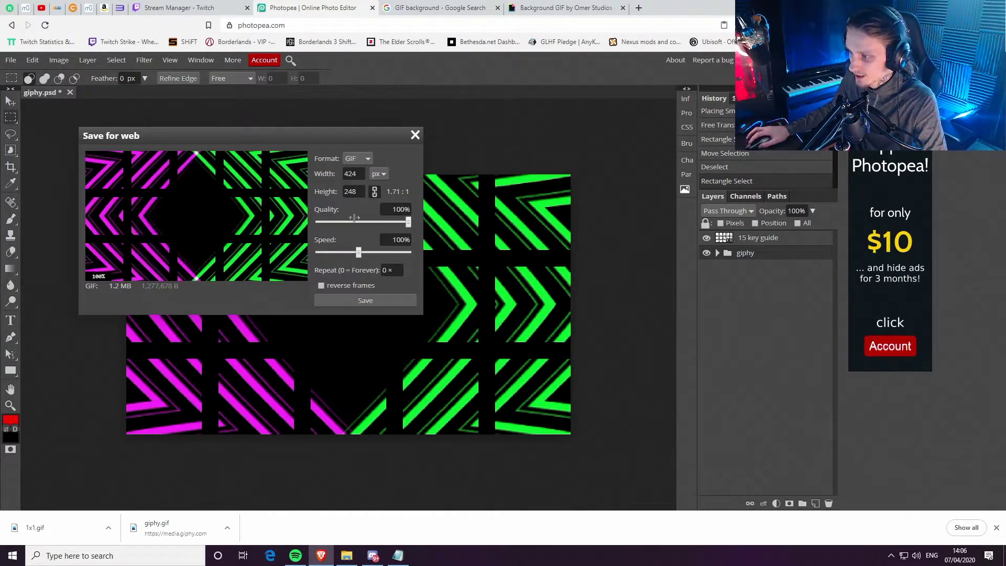
{"action": "left_click", "coordinate": [414, 135]}
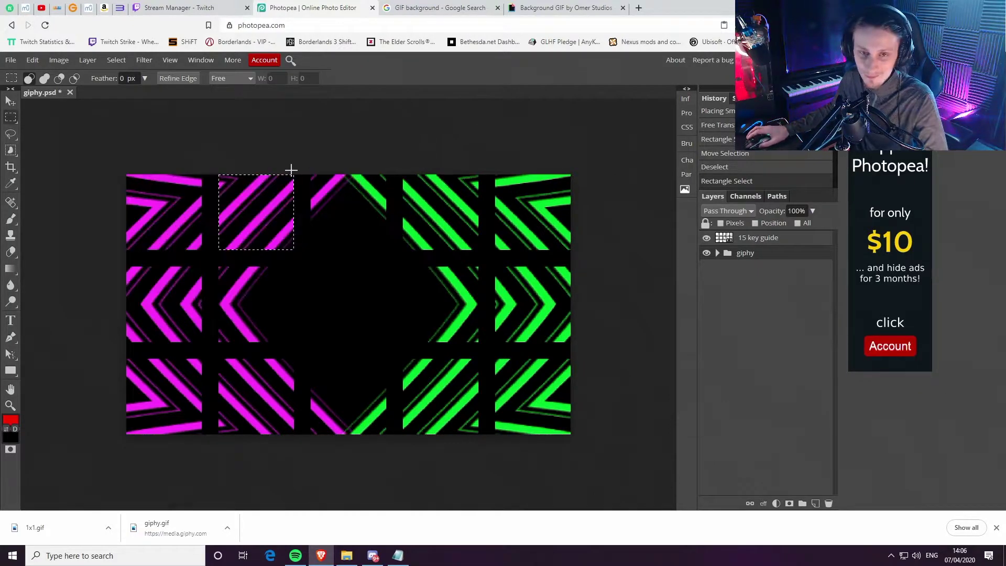
Crop to the selected tile, save it as 1x2.gif, and undo the crop
{"action": "left_click", "coordinate": [59, 59]}
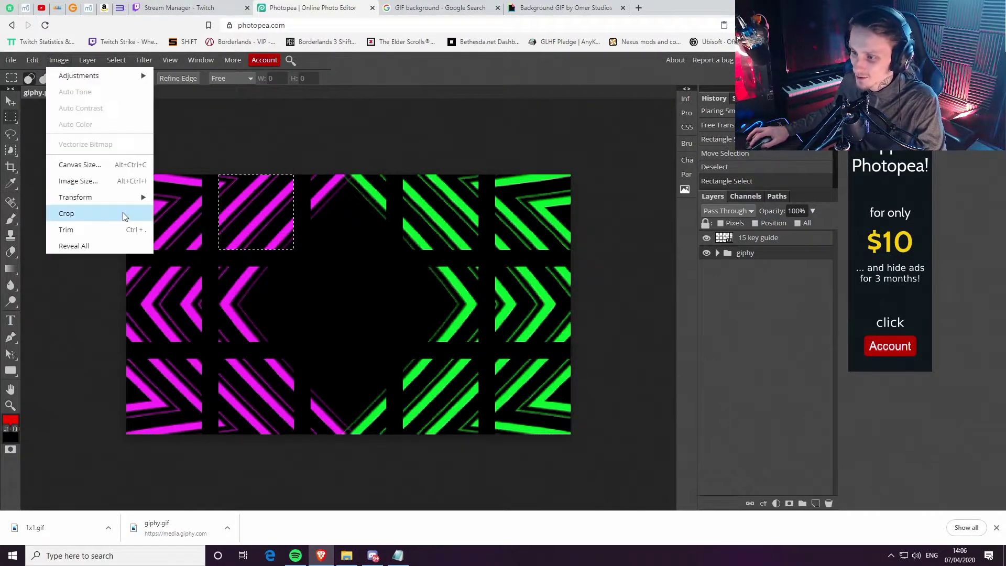
{"action": "left_click", "coordinate": [121, 211]}
{"action": "left_click", "coordinate": [7, 61]}
{"action": "mouse_move", "coordinate": [65, 213]}
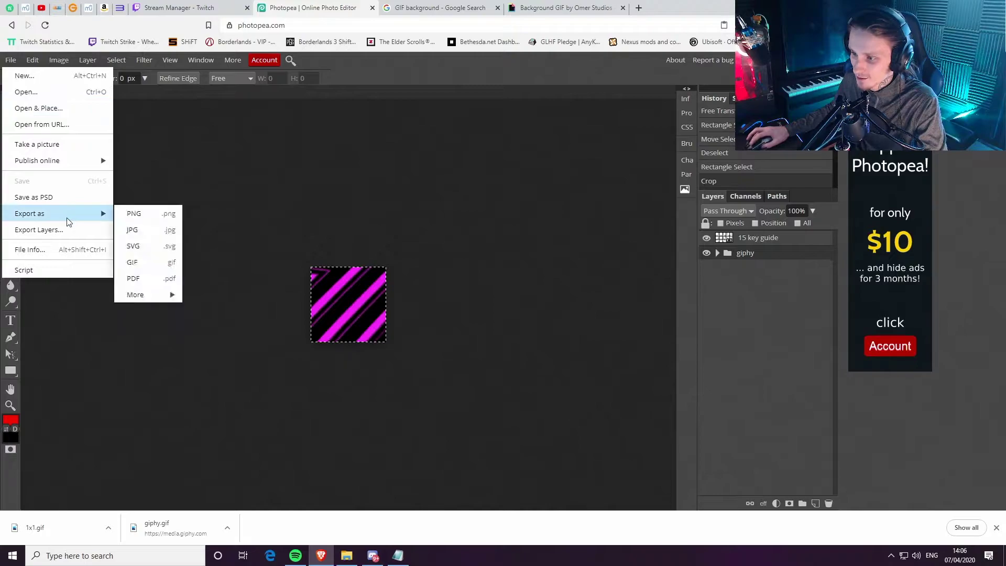
{"action": "left_click", "coordinate": [157, 266]}
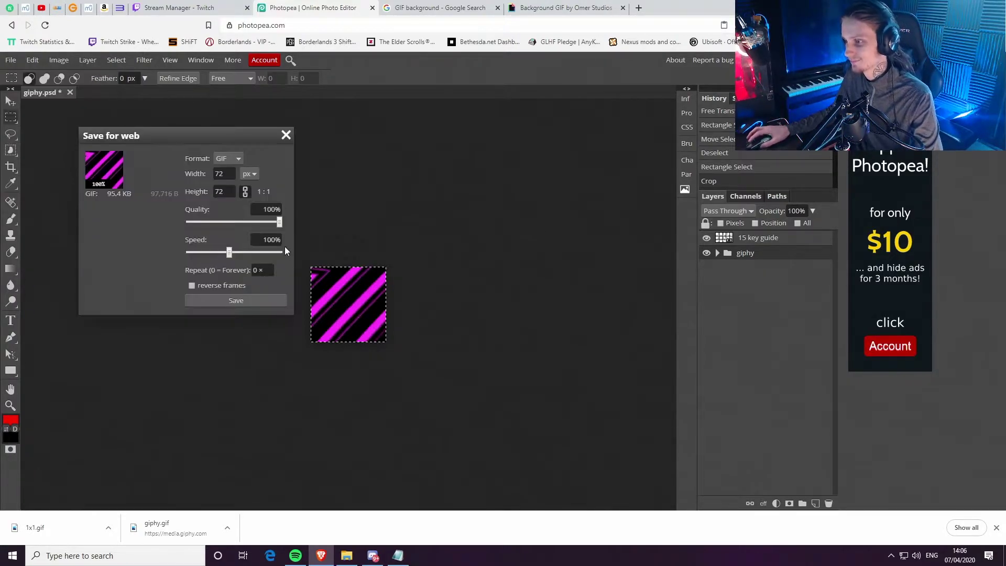
{"action": "left_click", "coordinate": [236, 300]}
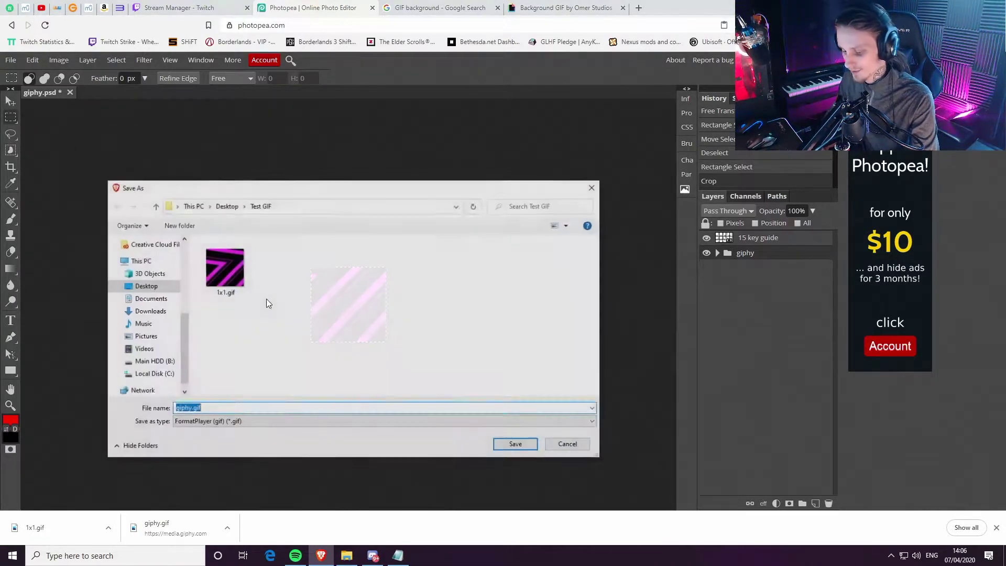
{"action": "type", "text": "1x2"}
{"action": "key", "text": "Return"}
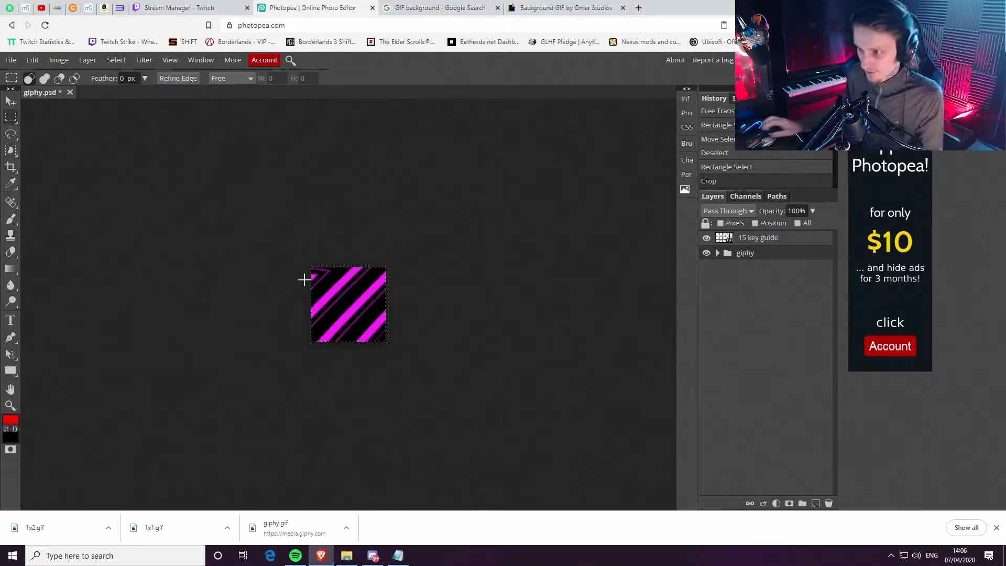
{"action": "key", "text": "ctrl+z"}
Move the selection to the top-centre tile, crop and export it as GIF, then undo
{"action": "scroll", "coordinate": [291, 218], "scroll_direction": "up", "scroll_amount": 2}
{"action": "left_click_drag", "start_coordinate": [292, 218], "coordinate": [400, 198]}
{"action": "scroll", "coordinate": [363, 204], "scroll_direction": "up", "scroll_amount": 4}
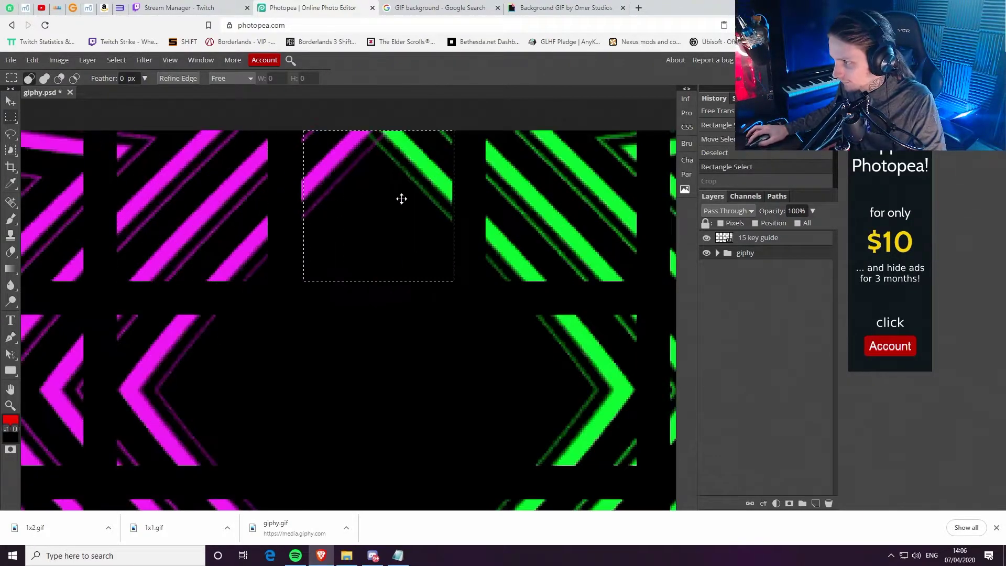
{"action": "scroll", "coordinate": [364, 204], "scroll_direction": "down", "scroll_amount": 6}
{"action": "left_click", "coordinate": [37, 60]}
{"action": "left_click", "coordinate": [73, 229]}
{"action": "left_click", "coordinate": [11, 60]}
{"action": "left_click", "coordinate": [147, 260]}
{"action": "key", "text": "ctrl+z"}
Shift the selection one tile right and save that cropped tile as 1x4.gif, then undo
{"action": "left_click_drag", "start_coordinate": [335, 199], "coordinate": [426, 200]}
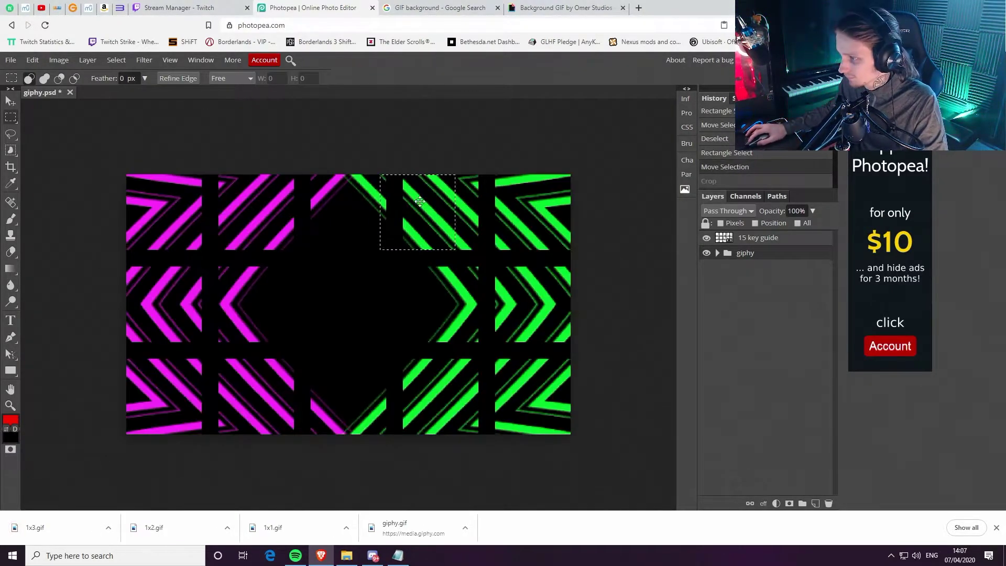
{"action": "scroll", "coordinate": [442, 203], "scroll_direction": "up", "scroll_amount": 5}
{"action": "scroll", "coordinate": [410, 220], "scroll_direction": "down", "scroll_amount": 5}
{"action": "left_click", "coordinate": [58, 60]}
{"action": "left_click", "coordinate": [66, 213]}
{"action": "left_click", "coordinate": [11, 60]}
{"action": "left_click", "coordinate": [135, 262]}
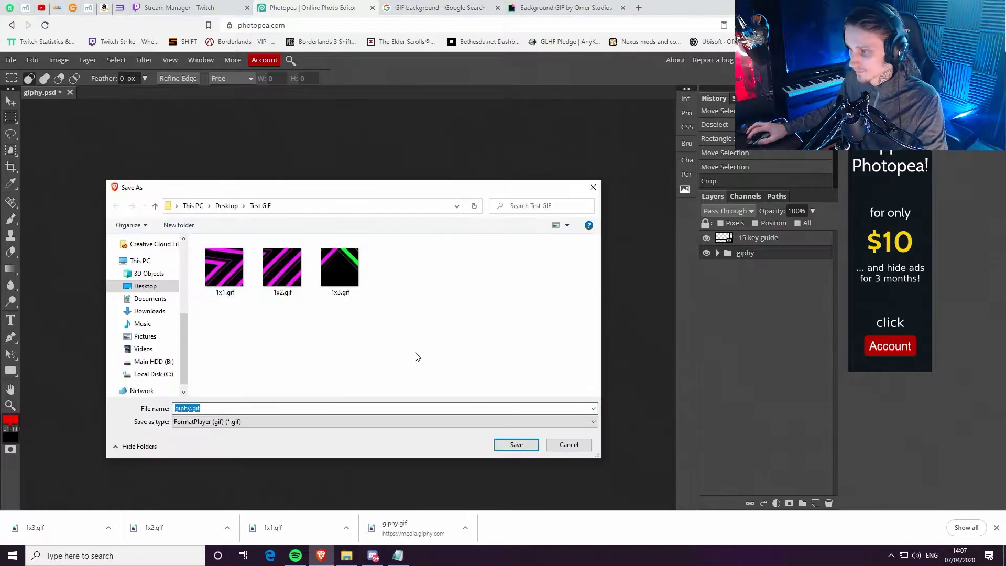
{"action": "type", "text": "1x4"}
{"action": "key", "text": "Return"}
{"action": "key", "text": "ctrl+z"}
Shift the selection one more tile right and save it as 1x5.gif, then undo
{"action": "left_click_drag", "start_coordinate": [434, 209], "coordinate": [527, 209]}
{"action": "scroll", "coordinate": [561, 221], "scroll_direction": "up", "scroll_amount": 5}
{"action": "scroll", "coordinate": [562, 221], "scroll_direction": "down", "scroll_amount": 5}
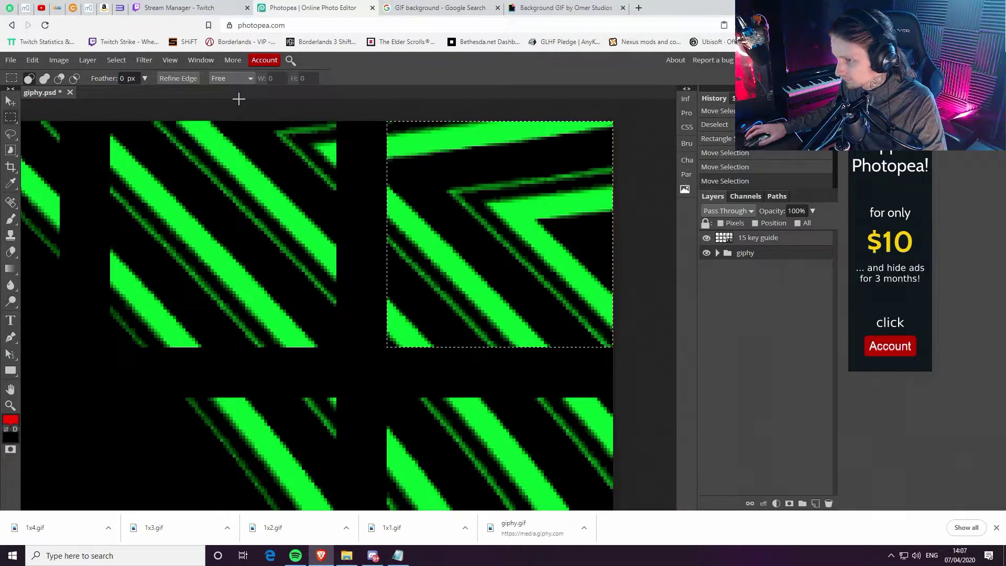
{"action": "left_click", "coordinate": [59, 60]}
{"action": "left_click", "coordinate": [66, 213]}
{"action": "key", "text": "Escape"}
{"action": "left_click", "coordinate": [11, 60]}
{"action": "left_click", "coordinate": [135, 262]}
{"action": "type", "text": "1x5"}
{"action": "key", "text": "Return"}
{"action": "key", "text": "ctrl+z"}
Move the selection to row 2's first tile and save it as 2x1.gif, then undo
{"action": "scroll", "coordinate": [243, 303], "scroll_direction": "up", "scroll_amount": 5}
{"action": "scroll", "coordinate": [243, 303], "scroll_direction": "down", "scroll_amount": 5}
{"action": "left_click_drag", "start_coordinate": [619, 157], "coordinate": [298, 310]}
{"action": "left_click", "coordinate": [59, 60]}
{"action": "left_click", "coordinate": [66, 213]}
{"action": "left_click", "coordinate": [11, 60]}
{"action": "left_click", "coordinate": [135, 262]}
{"action": "type", "text": "2x1"}
{"action": "key", "text": "Return"}
{"action": "key", "text": "ctrl+z"}
Crop the next tile and save it as 2x2.gif, then undo the crop
{"action": "scroll", "coordinate": [306, 300], "scroll_direction": "up", "scroll_amount": 5}
{"action": "left_click", "coordinate": [59, 59]}
{"action": "left_click", "coordinate": [66, 213]}
{"action": "left_click", "coordinate": [10, 60]}
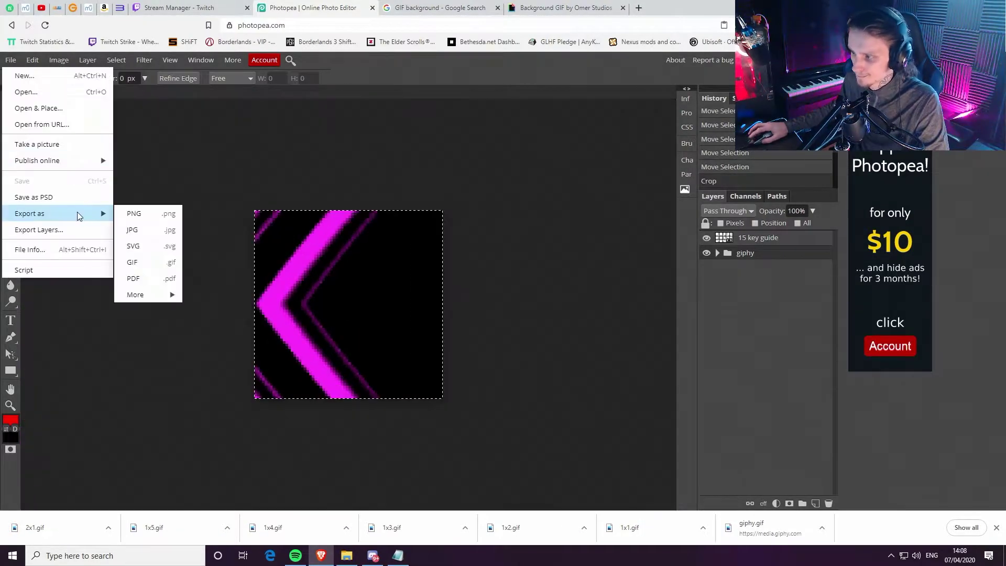
{"action": "left_click", "coordinate": [135, 262]}
{"action": "type", "text": "2x2"}
{"action": "key", "text": "Return"}
{"action": "key", "text": "ctrl+z"}
Move the selection to row 2's third tile and crop, then cancel and undo
{"action": "scroll", "coordinate": [234, 301], "scroll_direction": "up", "scroll_amount": 5}
{"action": "left_click_drag", "start_coordinate": [234, 300], "coordinate": [373, 301]}
{"action": "scroll", "coordinate": [342, 329], "scroll_direction": "up", "scroll_amount": 3}
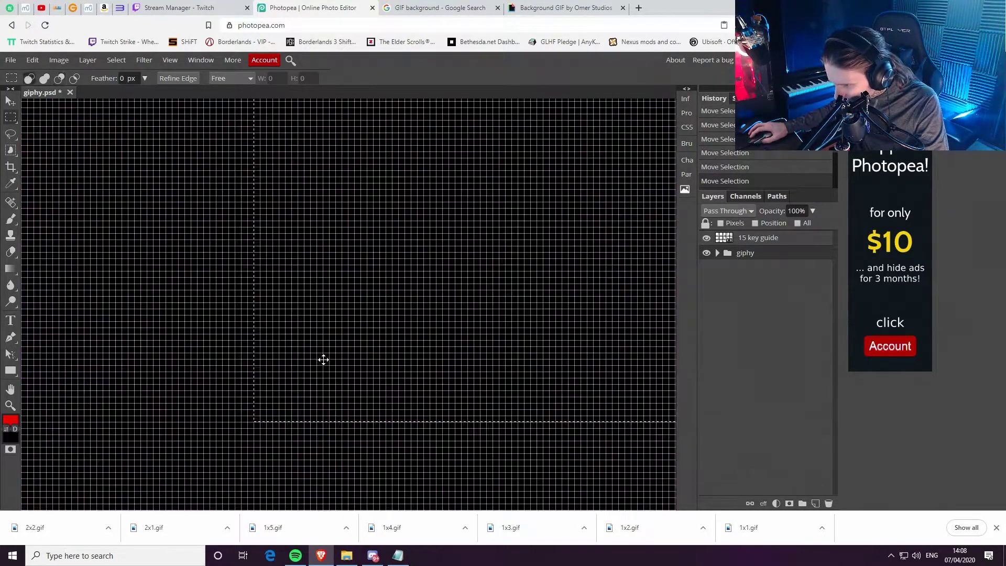
{"action": "scroll", "coordinate": [323, 360], "scroll_direction": "down", "scroll_amount": 3}
{"action": "left_click", "coordinate": [58, 60]}
{"action": "left_click", "coordinate": [73, 186]}
{"action": "left_click", "coordinate": [10, 60]}
{"action": "key", "text": "Escape"}
{"action": "key", "text": "ctrl+z"}
Crop the selected tile and save it as 2x4.gif
{"action": "scroll", "coordinate": [460, 309], "scroll_direction": "up", "scroll_amount": 5}
{"action": "scroll", "coordinate": [460, 310], "scroll_direction": "down", "scroll_amount": 5}
{"action": "left_click", "coordinate": [59, 60]}
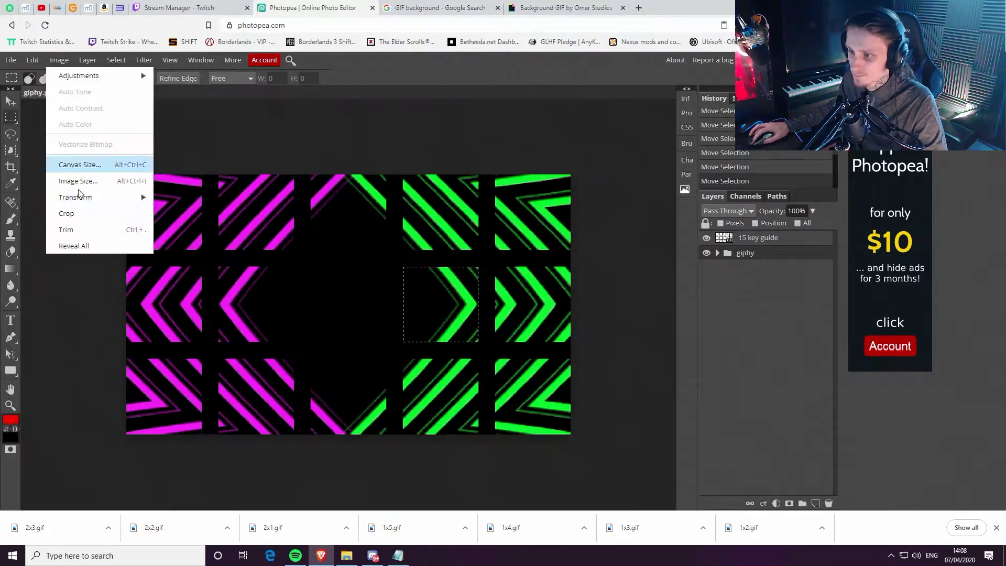
{"action": "left_click", "coordinate": [66, 214]}
{"action": "left_click", "coordinate": [10, 60]}
{"action": "left_click", "coordinate": [157, 261]}
{"action": "type", "text": "2x4"}
{"action": "key", "text": "Return"}
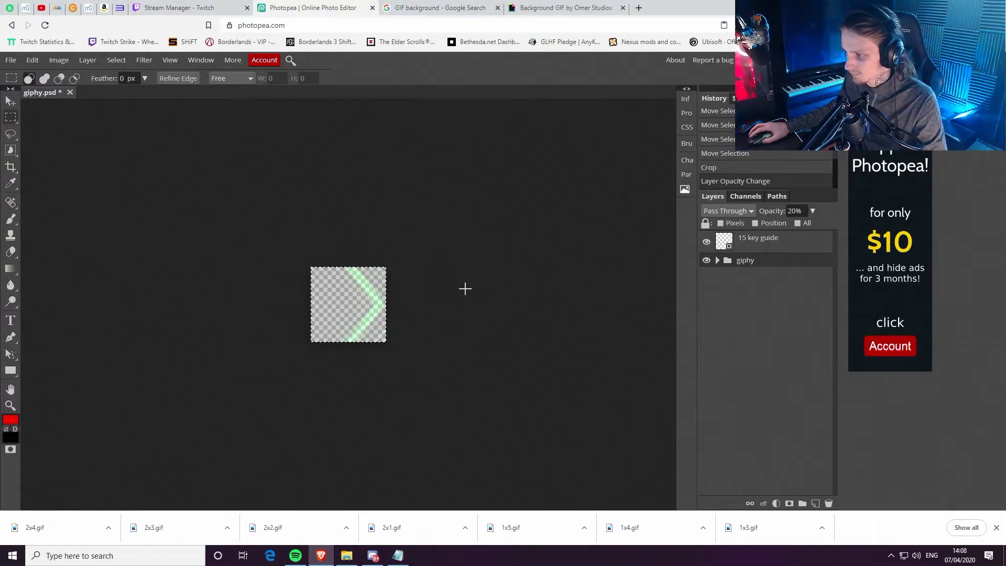
Check 2x4.gif in the Desktop's Test GIF folder, then undo the crop in Photopea
{"action": "left_click", "coordinate": [346, 556]}
{"action": "left_click", "coordinate": [375, 393]}
{"action": "double_click", "coordinate": [631, 213]}
{"action": "left_click", "coordinate": [932, 214]}
{"action": "left_click", "coordinate": [527, 62]}
{"action": "key", "text": "ctrl+z"}
Crop the next tile and save it as 2x5.gif, then undo the crop
{"action": "scroll", "coordinate": [348, 304], "scroll_direction": "up", "scroll_amount": 5}
{"action": "scroll", "coordinate": [349, 304], "scroll_direction": "down", "scroll_amount": 5}
{"action": "left_click", "coordinate": [59, 60]}
{"action": "left_click", "coordinate": [66, 213]}
{"action": "left_click", "coordinate": [10, 60]}
{"action": "mouse_move", "coordinate": [70, 214]}
{"action": "left_click", "coordinate": [132, 262]}
{"action": "left_click", "coordinate": [237, 298]}
{"action": "type", "text": "2x5"}
{"action": "key", "text": "Return"}
{"action": "key", "text": "ctrl+z"}
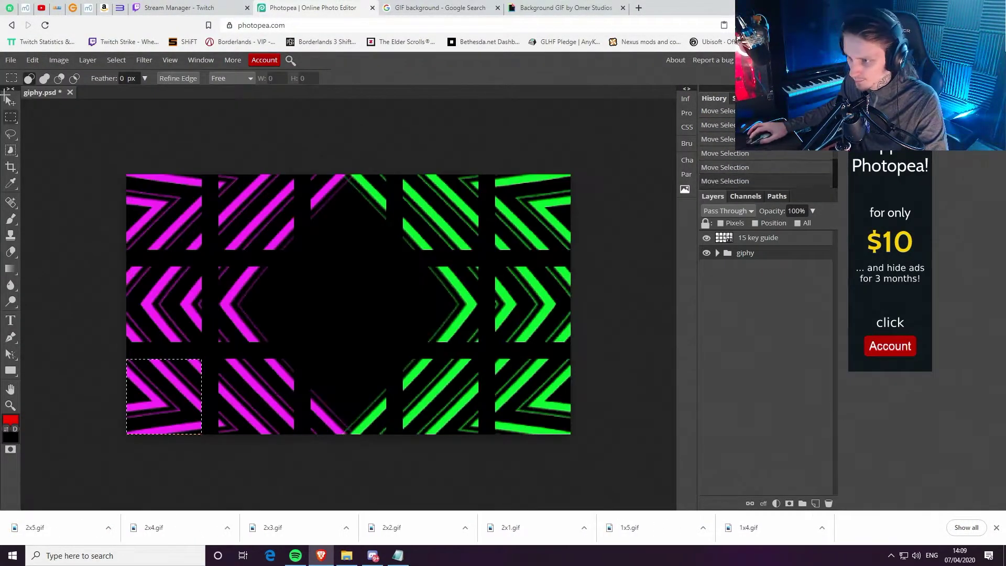
Crop the next tile and save it as 3x1.gif, then undo the crop
{"action": "left_click", "coordinate": [59, 59]}
{"action": "left_click", "coordinate": [66, 214]}
{"action": "left_click", "coordinate": [11, 60]}
{"action": "mouse_move", "coordinate": [67, 213]}
{"action": "left_click", "coordinate": [132, 262]}
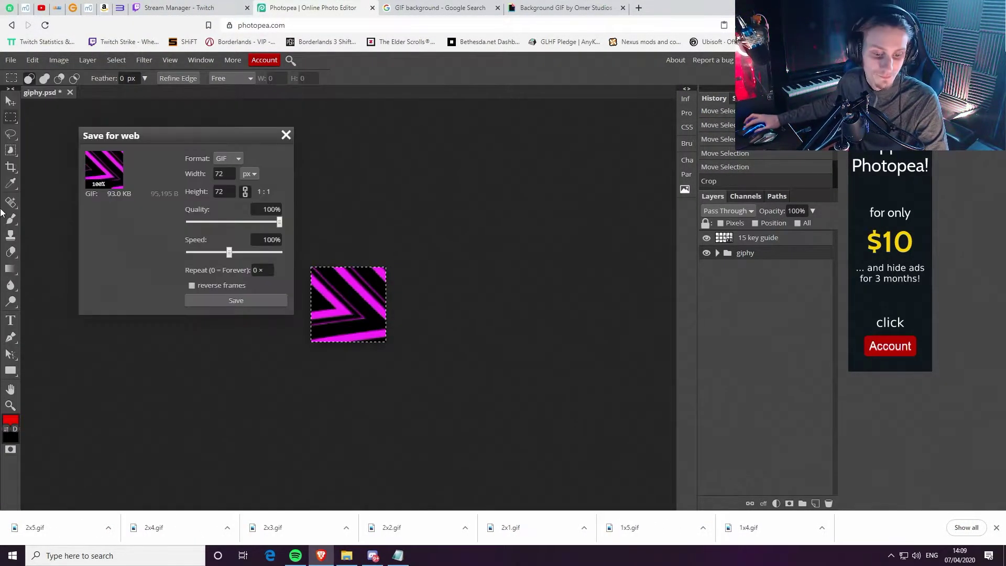
{"action": "left_click", "coordinate": [251, 302]}
{"action": "type", "text": "3x1"}
{"action": "key", "text": "Return"}
{"action": "key", "text": "ctrl+z"}
Crop the next tile and save it as 3x2.gif, then undo the crop
{"action": "scroll", "coordinate": [307, 265], "scroll_direction": "up", "scroll_amount": 3}
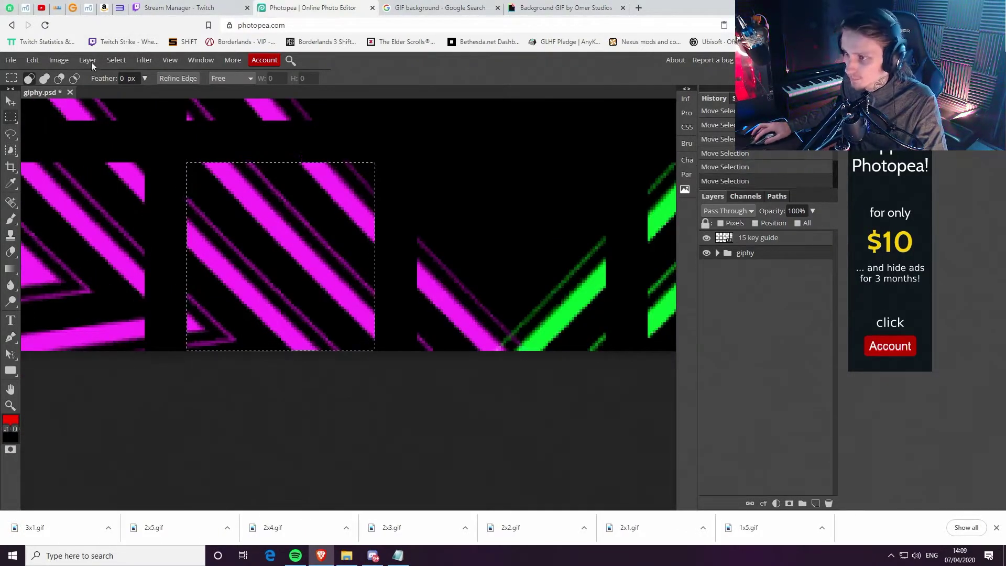
{"action": "left_click", "coordinate": [58, 59]}
{"action": "left_click", "coordinate": [66, 214]}
{"action": "left_click", "coordinate": [10, 60]}
{"action": "left_click", "coordinate": [132, 262]}
{"action": "left_click", "coordinate": [251, 302]}
{"action": "type", "text": "3x2"}
{"action": "key", "text": "Return"}
{"action": "key", "text": "ctrl+z"}
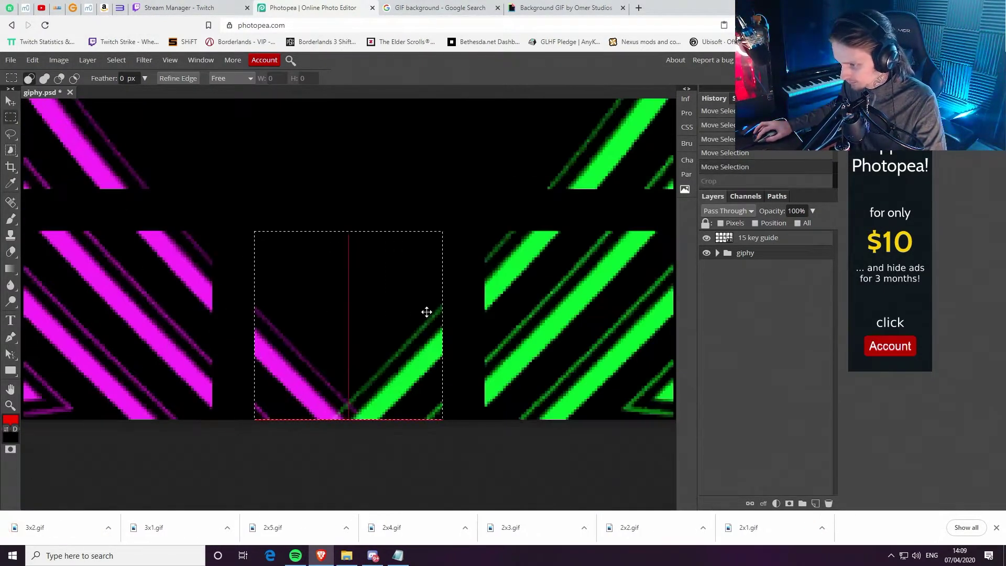
Crop the next tile and save it as 3x3.gif, then undo the crop
{"action": "left_click", "coordinate": [59, 60]}
{"action": "left_click", "coordinate": [66, 214]}
{"action": "left_click", "coordinate": [10, 60]}
{"action": "left_click", "coordinate": [132, 262]}
{"action": "left_click", "coordinate": [251, 302]}
{"action": "type", "text": "3x3"}
{"action": "key", "text": "Return"}
{"action": "key", "text": "ctrl+z"}
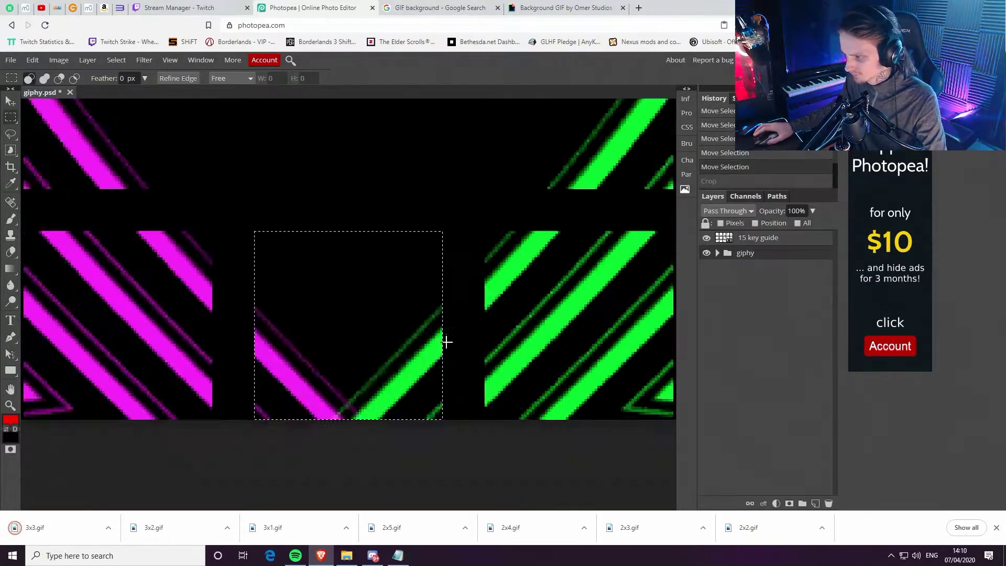
Move the selection onto the next green tile and save it as 3x4.gif, then undo
{"action": "left_click_drag", "start_coordinate": [447, 340], "coordinate": [411, 319]}
{"action": "left_click", "coordinate": [59, 59]}
{"action": "left_click", "coordinate": [66, 213]}
{"action": "left_click", "coordinate": [10, 60]}
{"action": "mouse_move", "coordinate": [31, 198]}
{"action": "left_click", "coordinate": [132, 262]}
{"action": "left_click", "coordinate": [250, 302]}
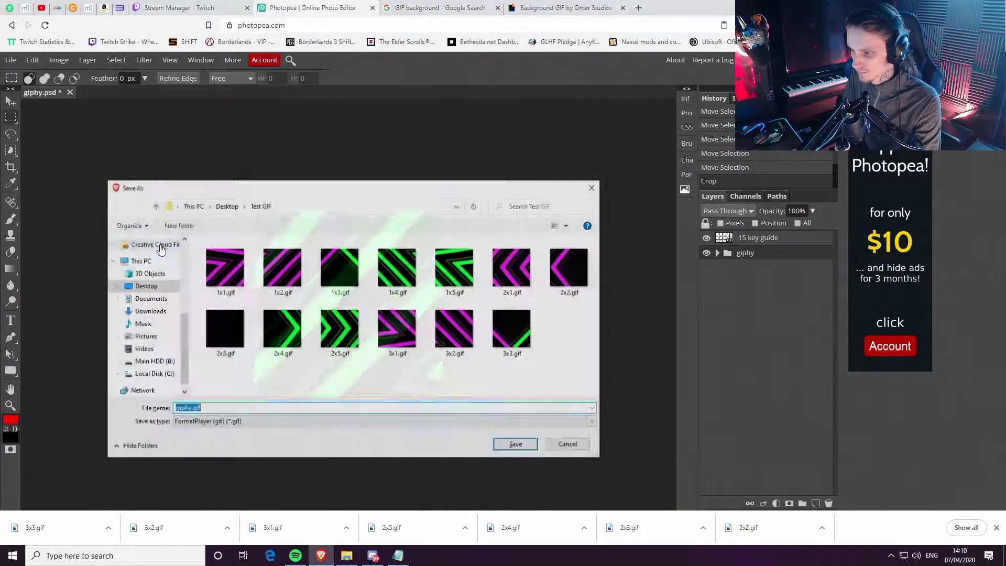
{"action": "type", "text": "3x4"}
{"action": "key", "text": "Return"}
{"action": "key", "text": "ctrl+z"}
Export the uncropped full image as a GIF named 3x5.gif
{"action": "left_click", "coordinate": [10, 60]}
{"action": "mouse_move", "coordinate": [58, 213]}
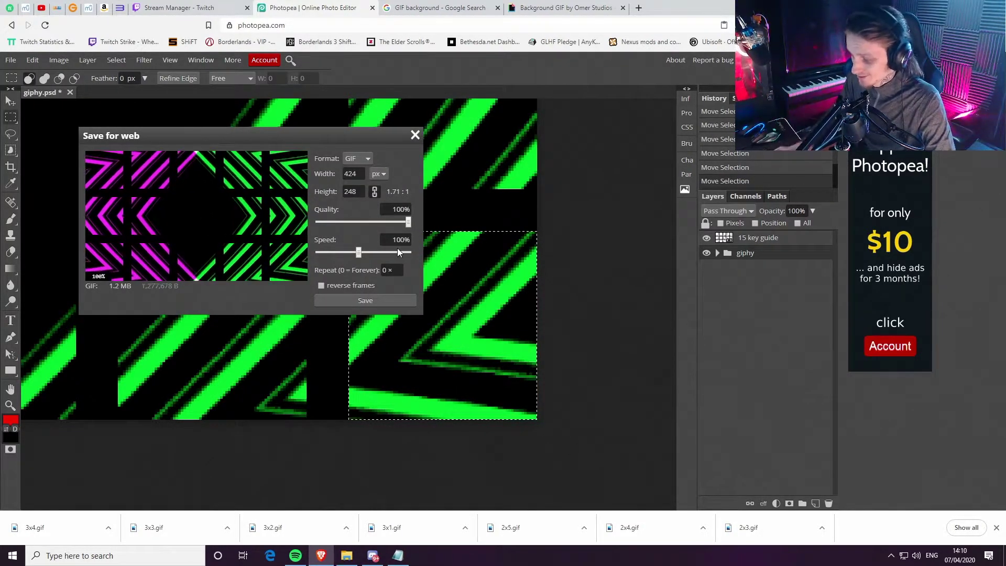
{"action": "left_click", "coordinate": [388, 300]}
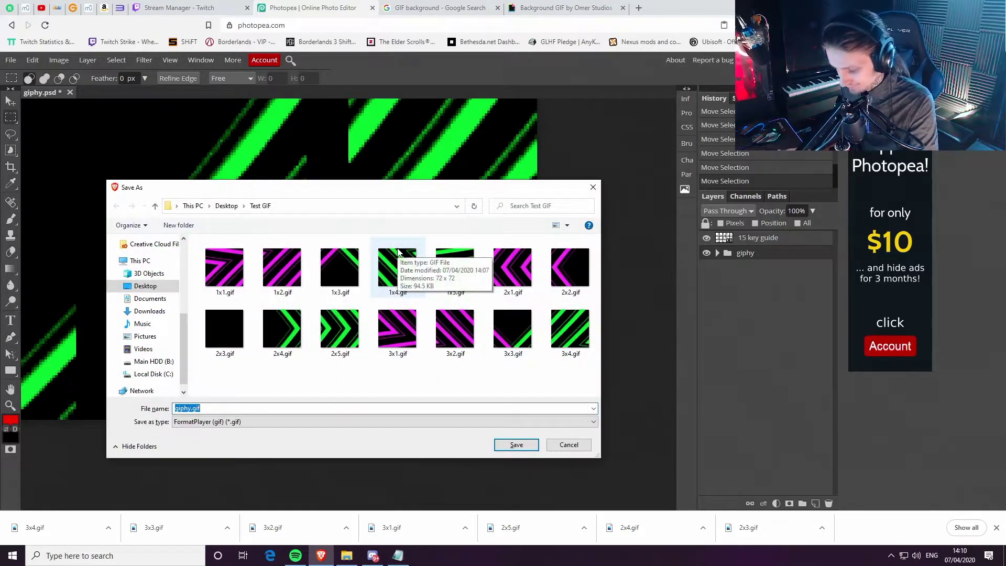
{"action": "type", "text": "3x5"}
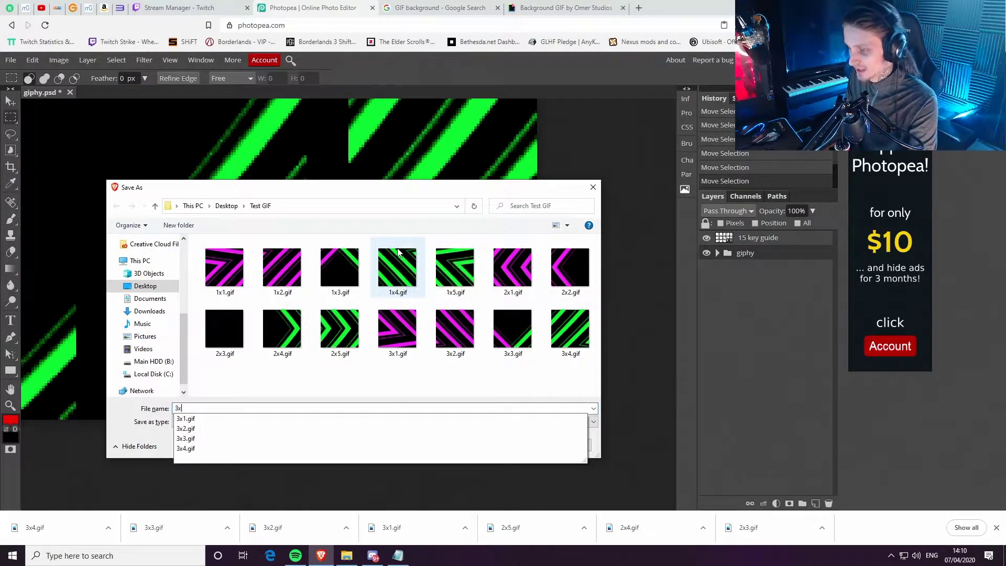
{"action": "key", "text": "Return"}
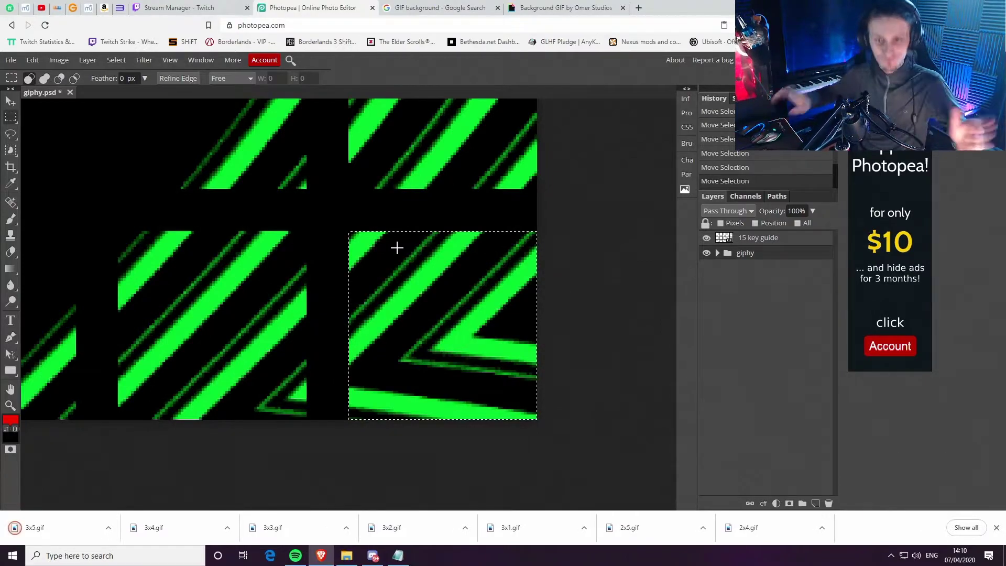
Clear the selection and minimize Photopea to reveal the Test GIF folder
{"action": "right_click", "coordinate": [428, 290]}
{"action": "left_click", "coordinate": [461, 313]}
{"action": "scroll", "coordinate": [435, 247], "scroll_direction": "down", "scroll_amount": 3}
{"action": "scroll", "coordinate": [435, 248], "scroll_direction": "down", "scroll_amount": 2}
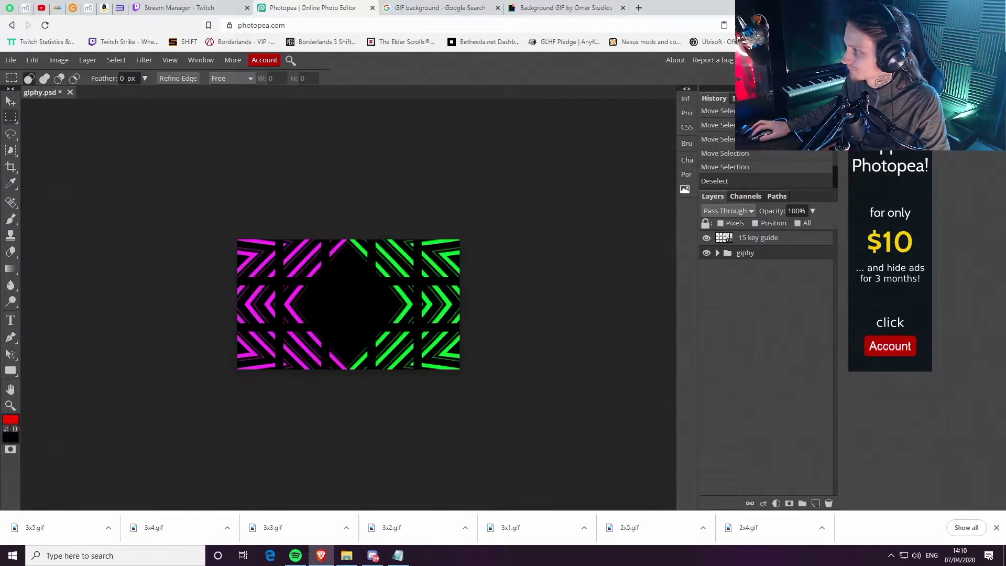
{"action": "left_click", "coordinate": [945, 8]}
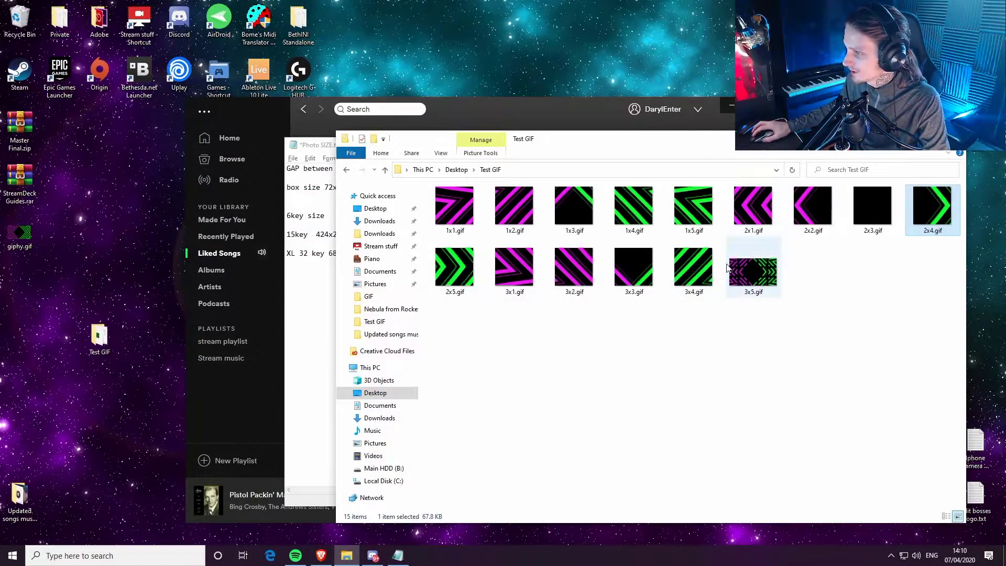
Preview 3x5.gif in Photos to confirm it shows the whole neon grid, then return to Photopea
{"action": "left_click", "coordinate": [762, 277]}
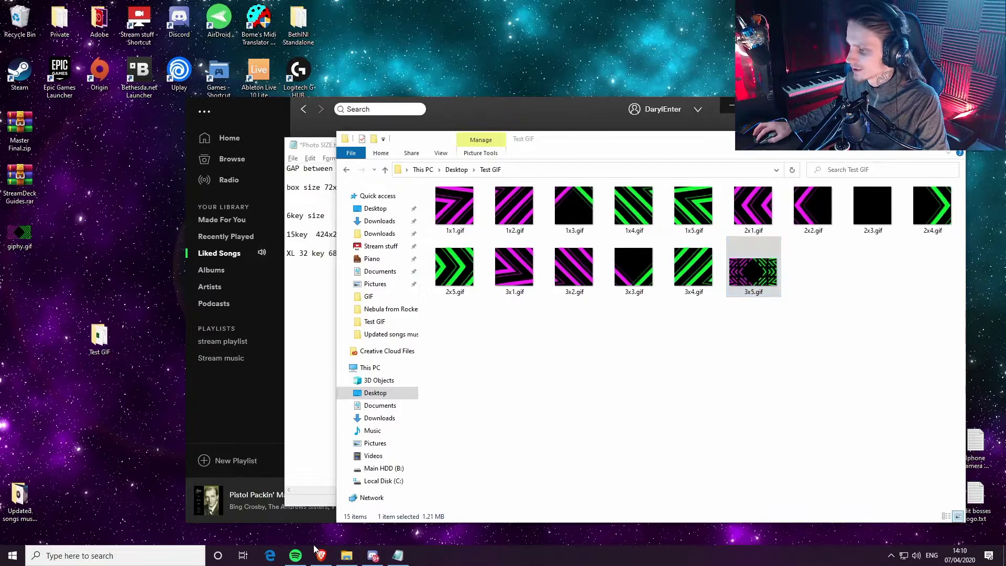
{"action": "double_click", "coordinate": [774, 276]}
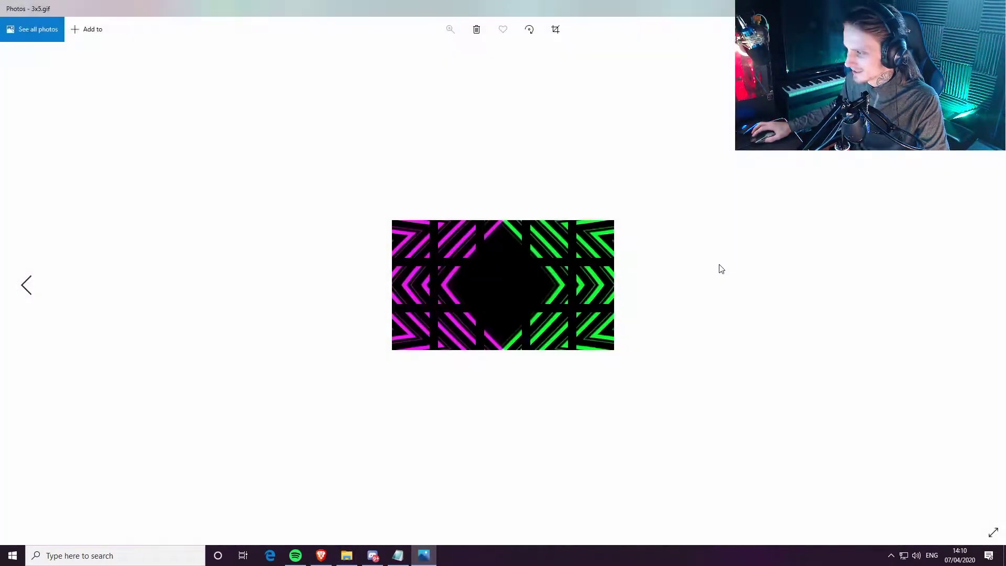
{"action": "key", "text": "alt+F4"}
{"action": "left_click", "coordinate": [321, 555]}
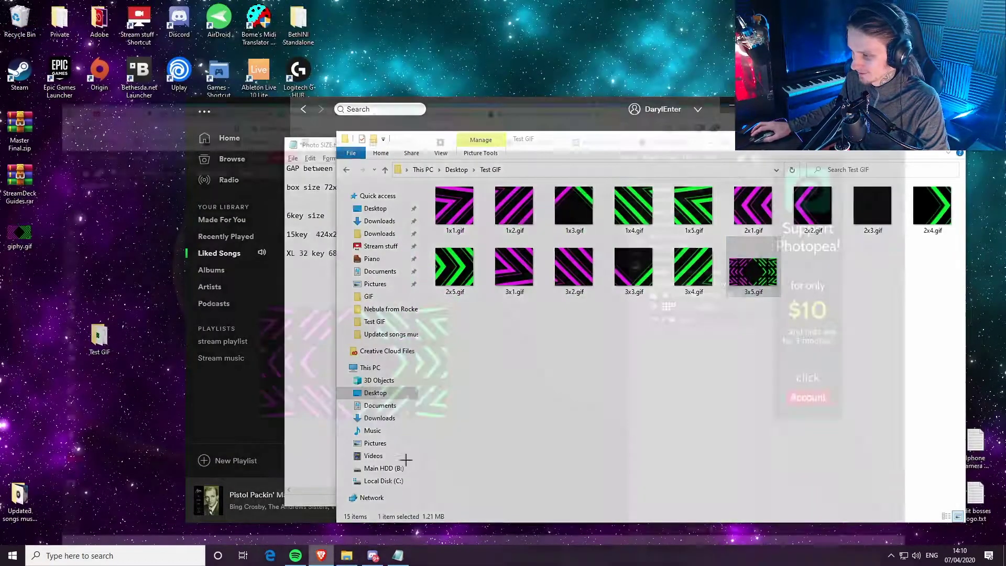
Select the 72×72 bottom-right green tile and crop the image to it
{"action": "key", "text": "ctrl+plus"}
{"action": "key", "text": "ctrl+plus"}
{"action": "scroll", "coordinate": [460, 375], "scroll_direction": "up", "scroll_amount": 2}
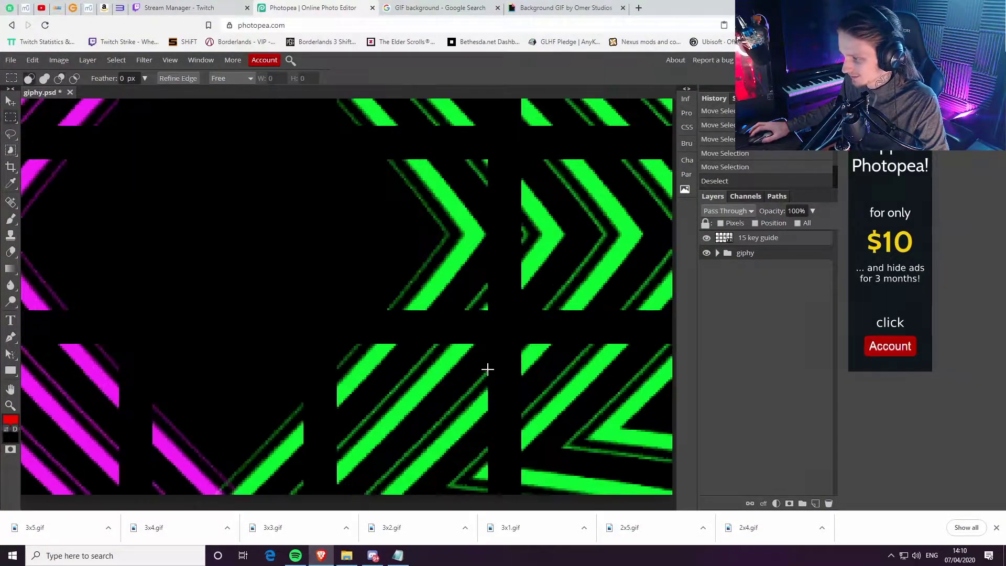
{"action": "scroll", "coordinate": [568, 293], "scroll_direction": "right", "scroll_amount": 4}
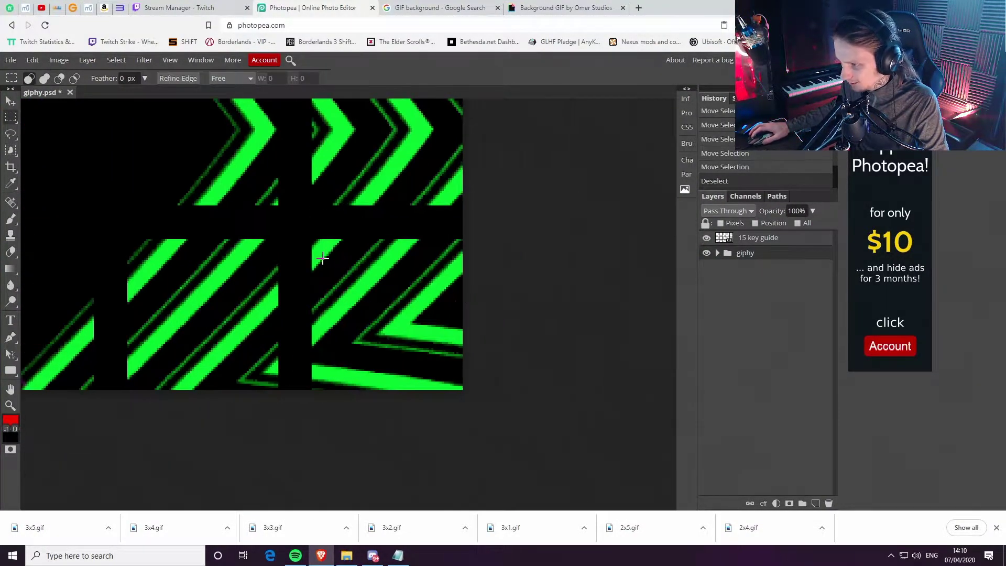
{"action": "scroll", "coordinate": [315, 254], "scroll_direction": "up", "scroll_amount": 1}
{"action": "left_click_drag", "start_coordinate": [312, 233], "coordinate": [490, 427]}
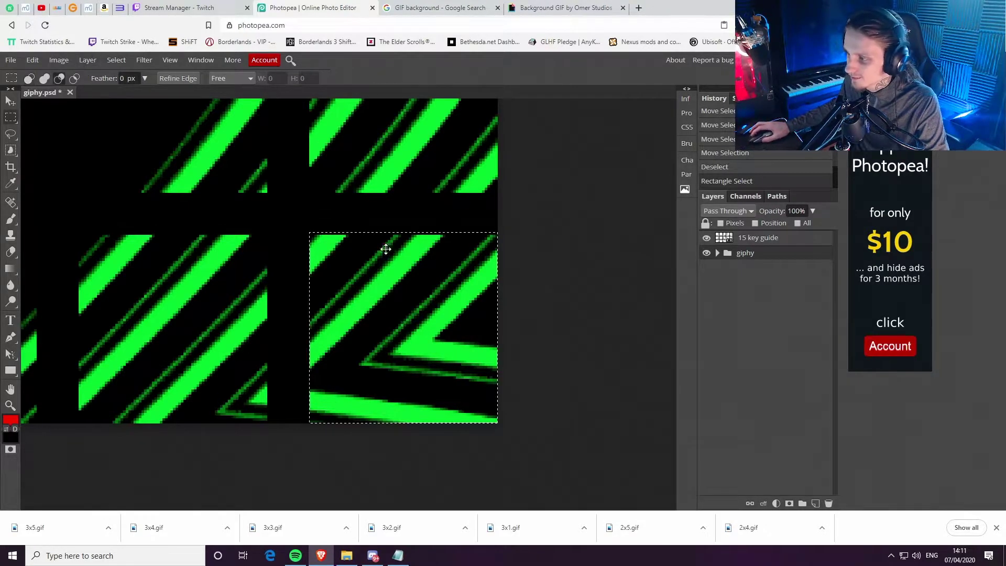
{"action": "scroll", "coordinate": [363, 245], "scroll_direction": "up", "scroll_amount": 3}
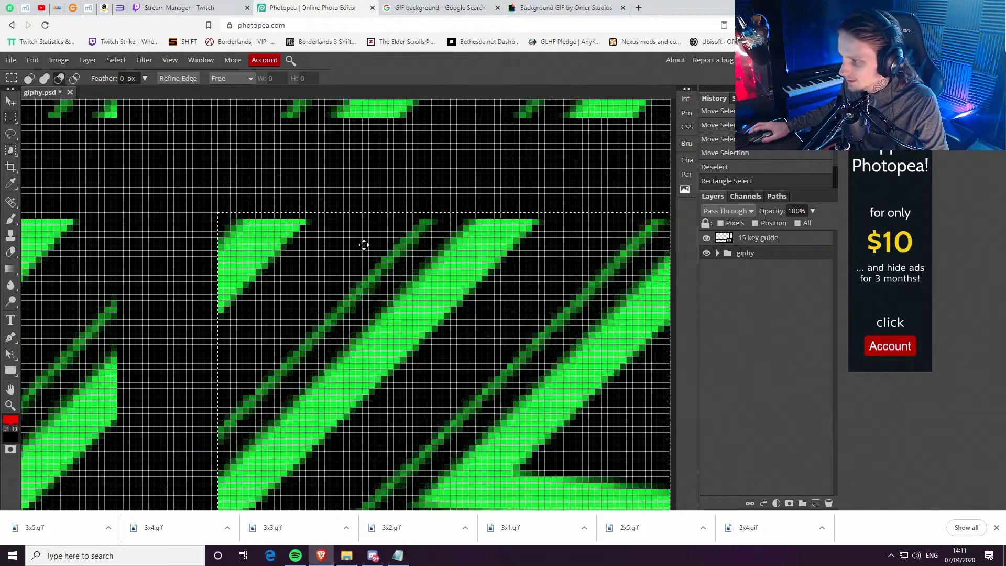
{"action": "left_click", "coordinate": [220, 220]}
{"action": "left_click_drag", "start_coordinate": [219, 220], "coordinate": [633, 449]}
{"action": "key", "text": "ctrl+minus"}
{"action": "left_click", "coordinate": [57, 61]}
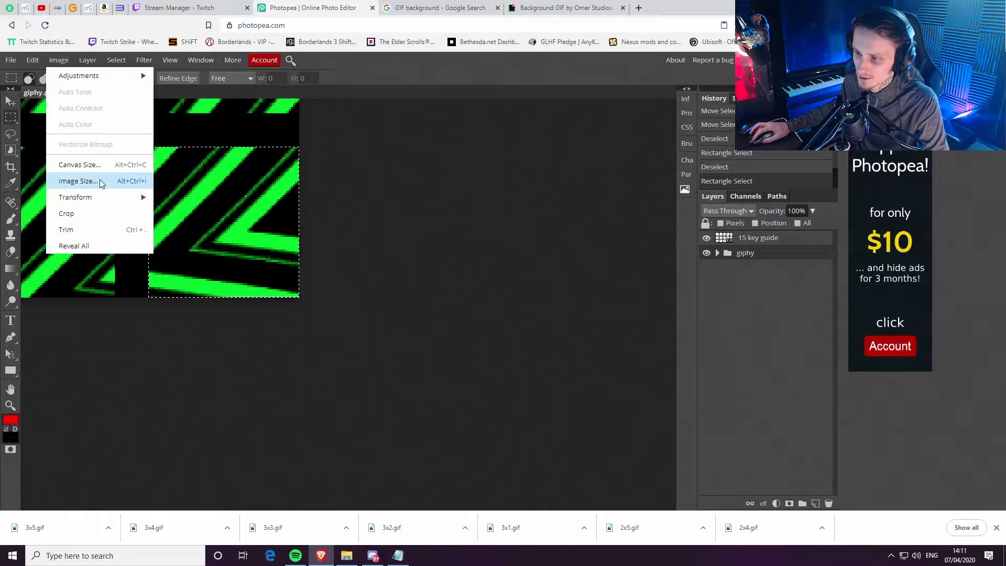
{"action": "left_click", "coordinate": [99, 213]}
Export the cropped tile as a GIF, overwriting 3x5.gif in the Test GIF folder
{"action": "left_click", "coordinate": [11, 61]}
{"action": "mouse_move", "coordinate": [73, 214]}
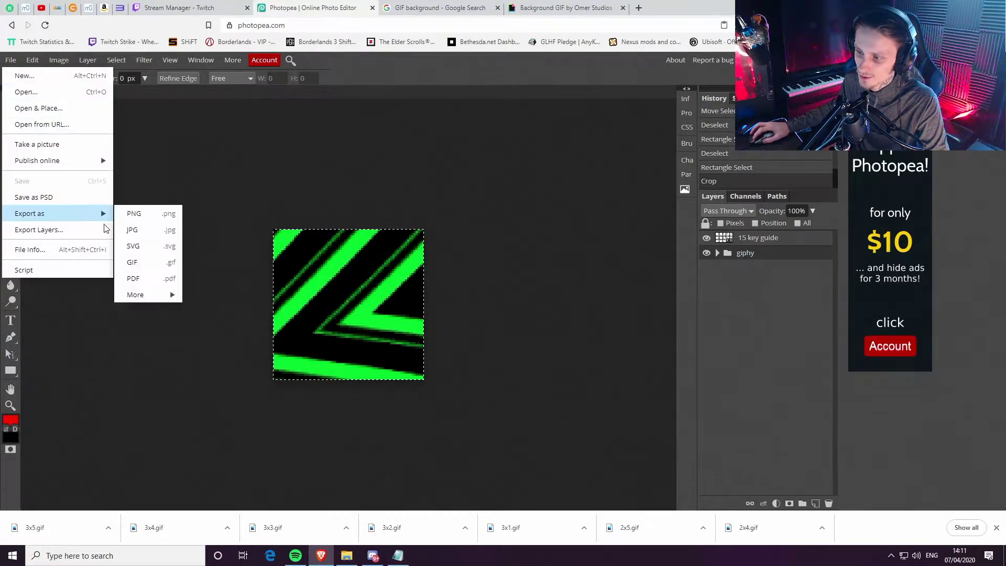
{"action": "left_click", "coordinate": [147, 263]}
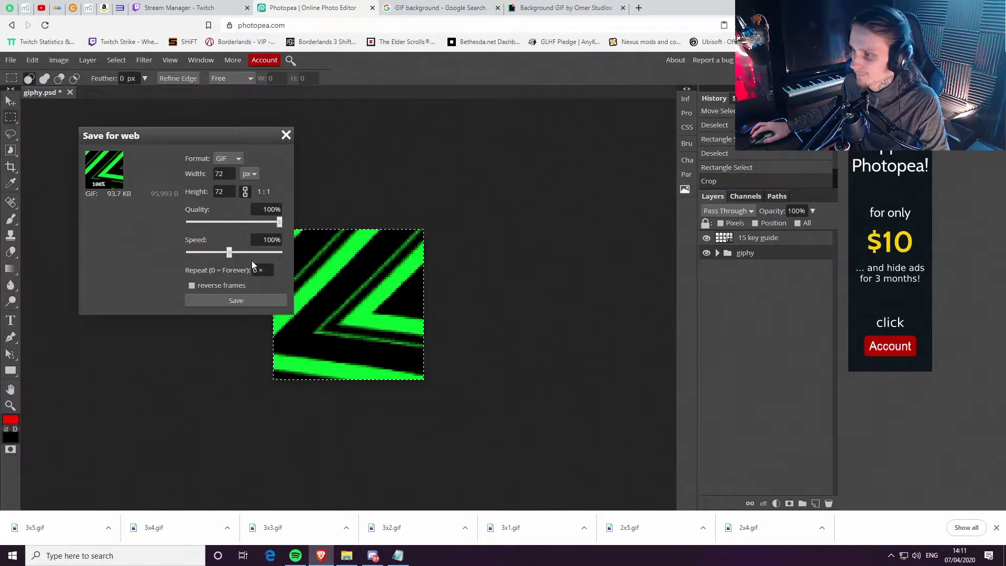
{"action": "left_click", "coordinate": [270, 302]}
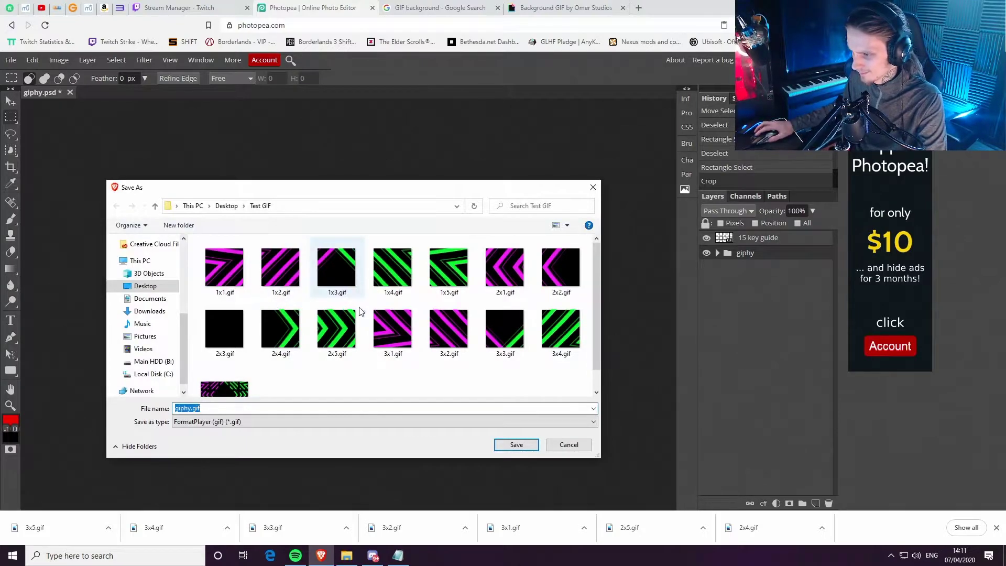
{"action": "scroll", "coordinate": [335, 340], "scroll_direction": "down", "scroll_amount": 1}
{"action": "left_click", "coordinate": [240, 368]}
{"action": "key", "text": "Delete"}
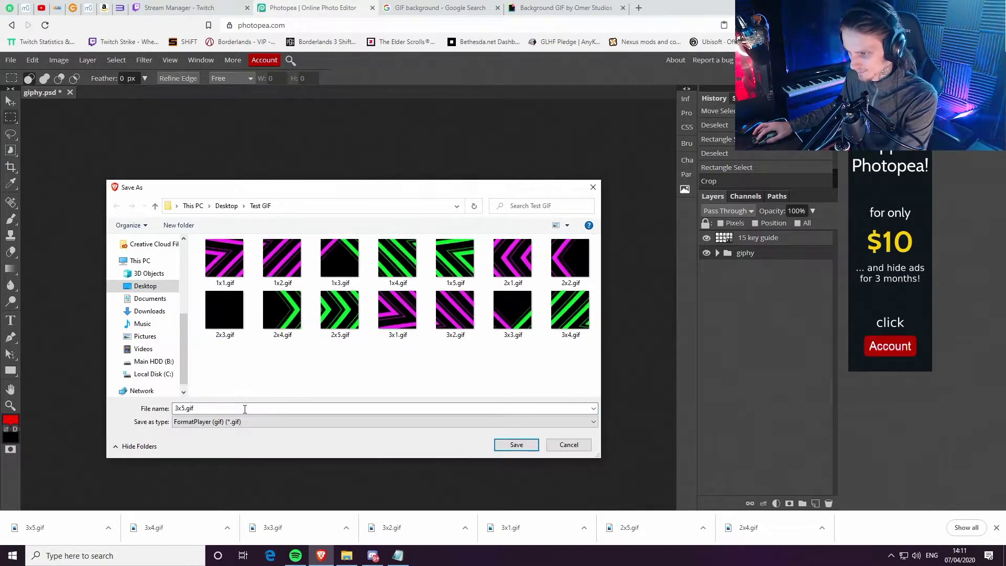
{"action": "left_click", "coordinate": [376, 408]}
{"action": "key", "text": "End"}
{"action": "key", "text": "BackSpace"}
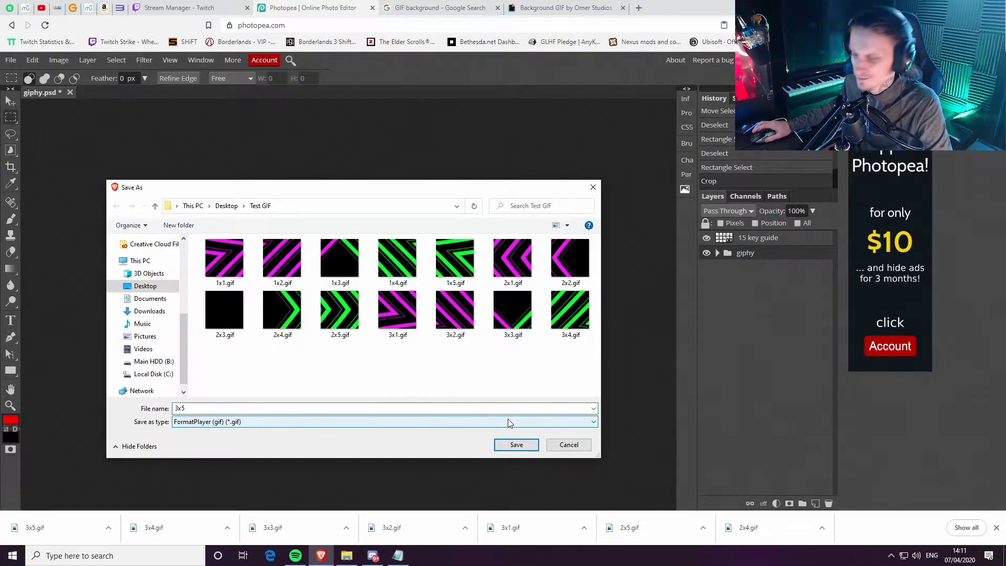
{"action": "left_click", "coordinate": [516, 444]}
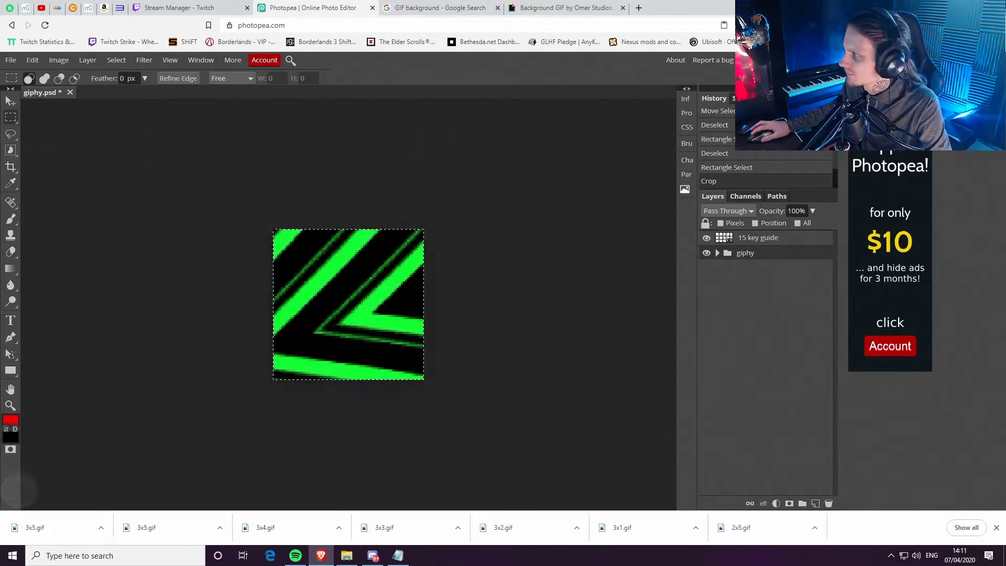
{"action": "left_click", "coordinate": [320, 555]}
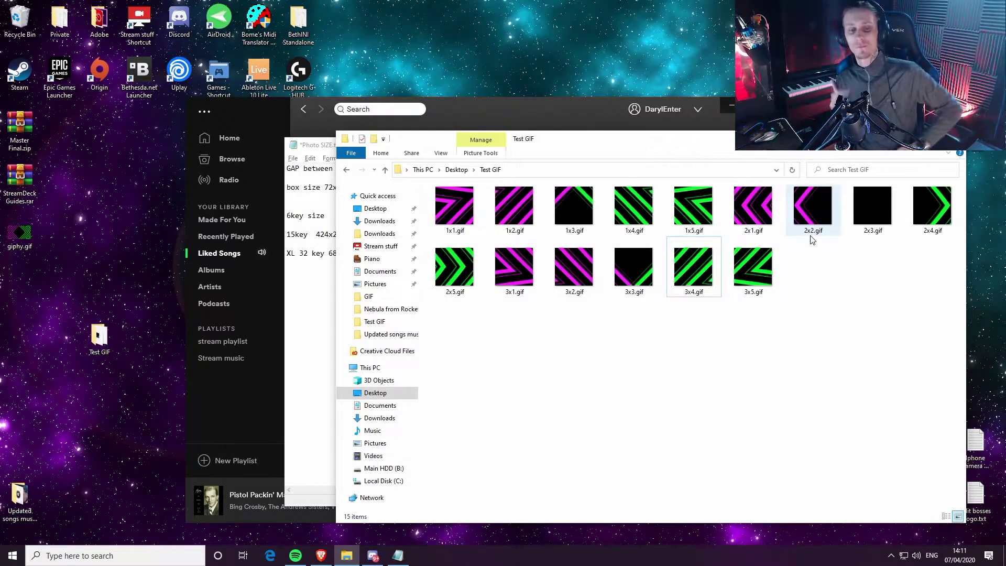
Minimize Spotify and the Notepad size notes to reveal all 15 GIF tiles in Test GIF
{"action": "mouse_move", "coordinate": [812, 239]}
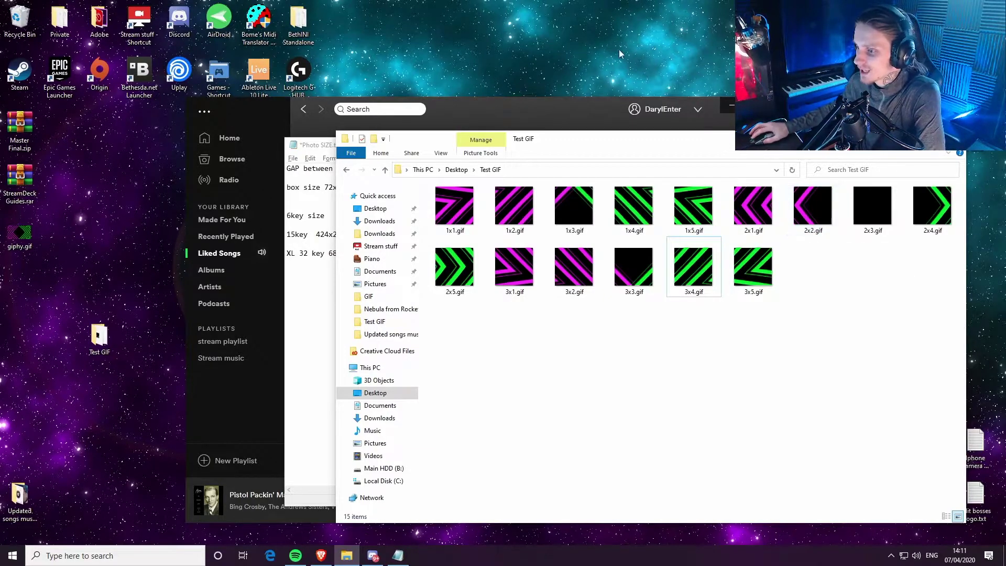
{"action": "left_click", "coordinate": [731, 105]}
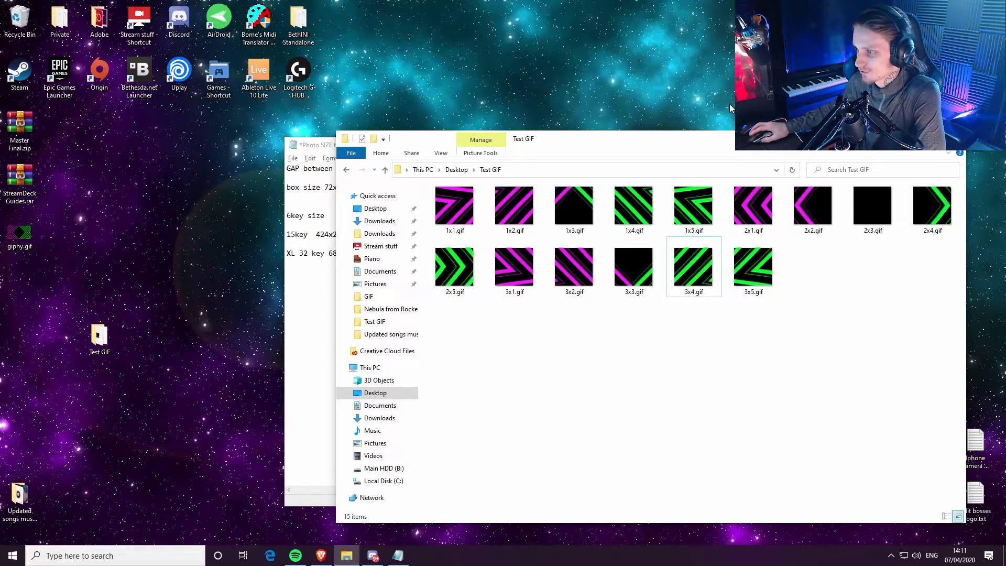
{"action": "left_click", "coordinate": [319, 149]}
{"action": "left_click", "coordinate": [820, 149]}
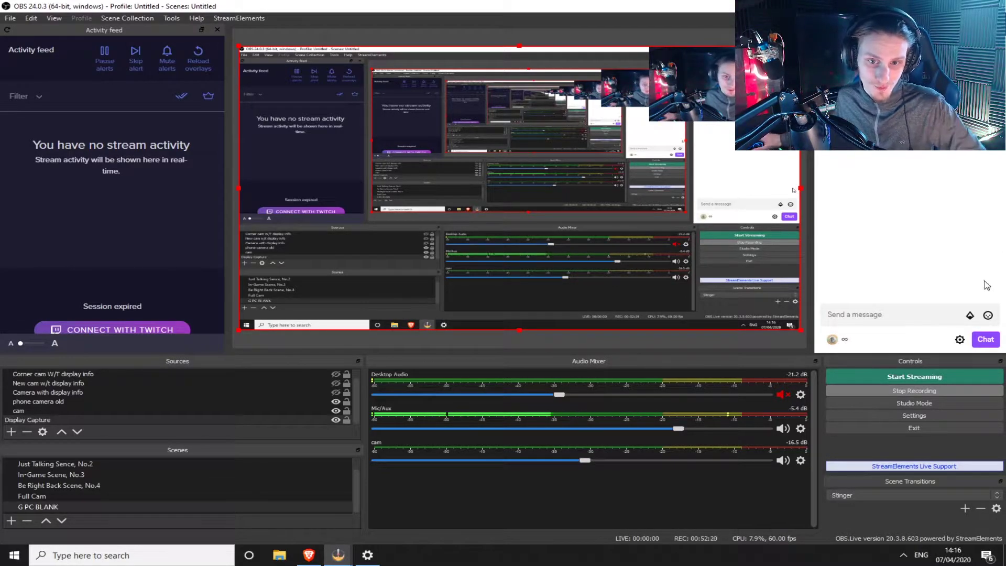
Bring the OBS Studio window to the front
{"action": "left_click", "coordinate": [981, 470]}
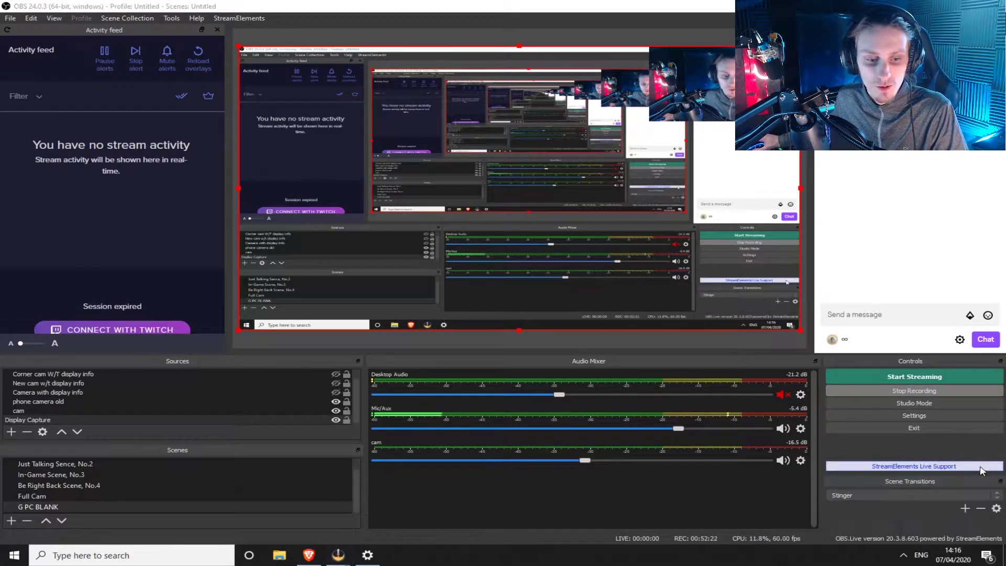
Move Test GIF.rar to mid-desktop and verify in WinRAR that it holds all 15 tiles
{"action": "key", "text": "super+d"}
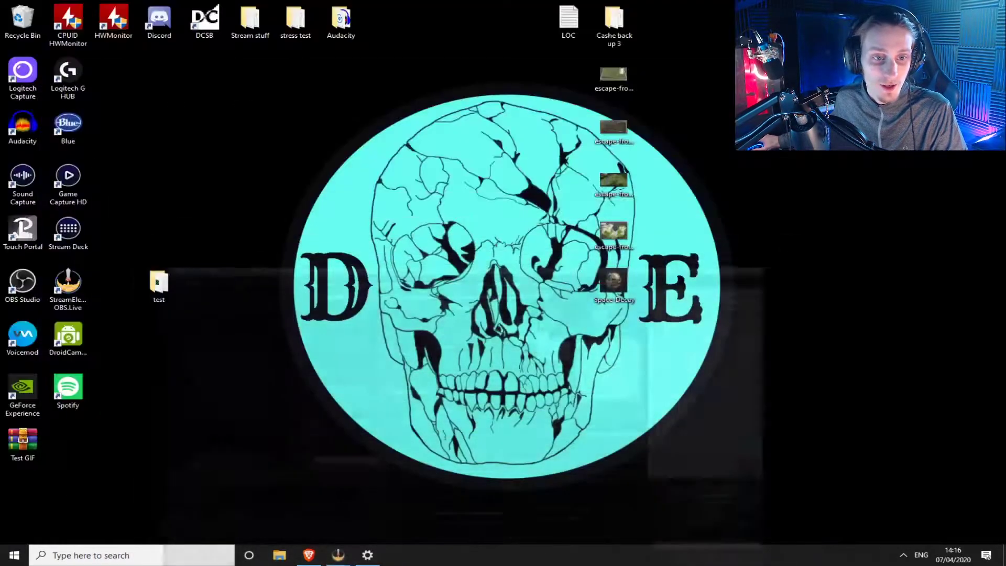
{"action": "left_click_drag", "start_coordinate": [22, 440], "coordinate": [297, 240]}
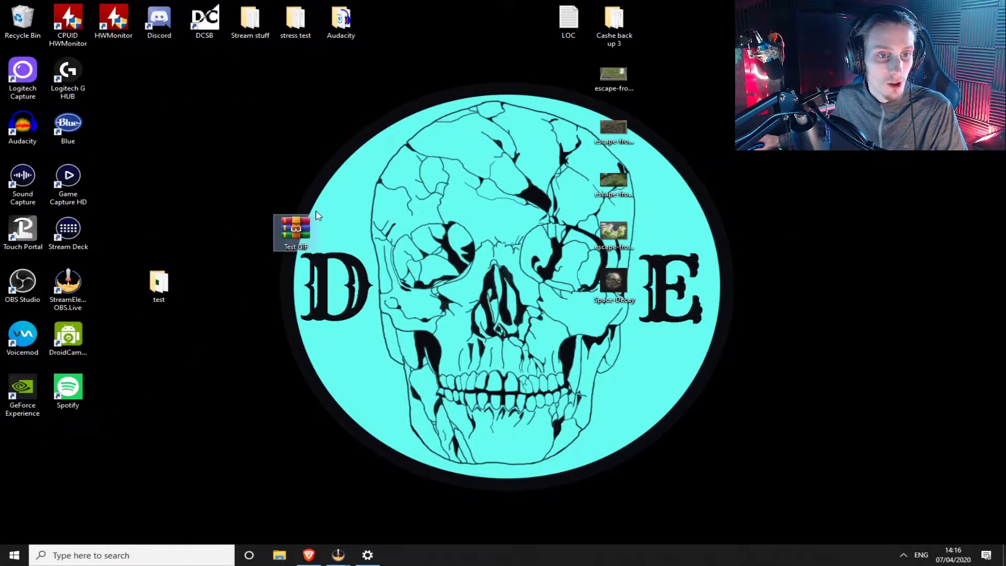
{"action": "double_click", "coordinate": [297, 241]}
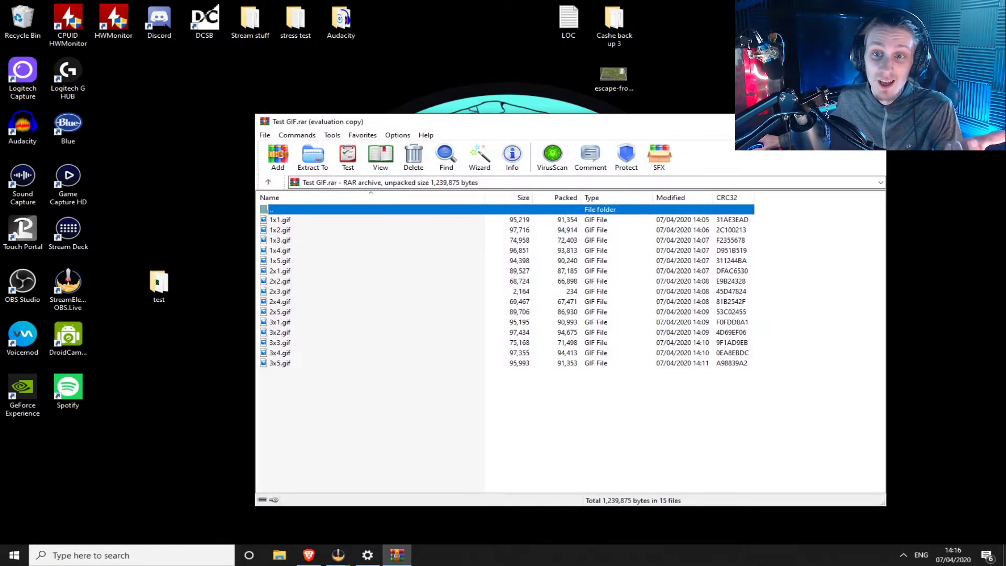
{"action": "key", "text": "alt+F4"}
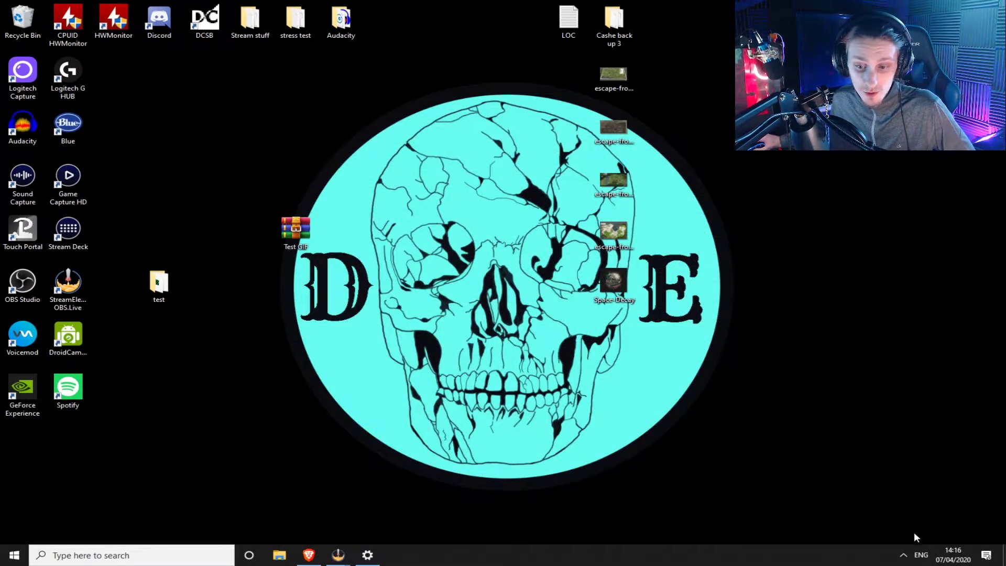
{"action": "left_click", "coordinate": [903, 555]}
Open Stream Deck's Other folder and create a new folder key on an empty second-row key
{"action": "left_click", "coordinate": [868, 533]}
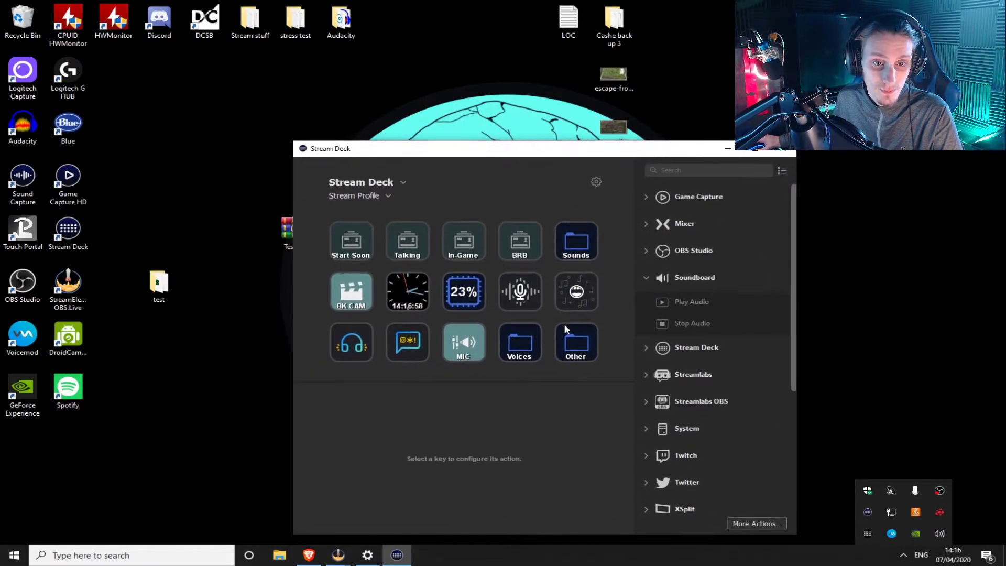
{"action": "left_click", "coordinate": [574, 367]}
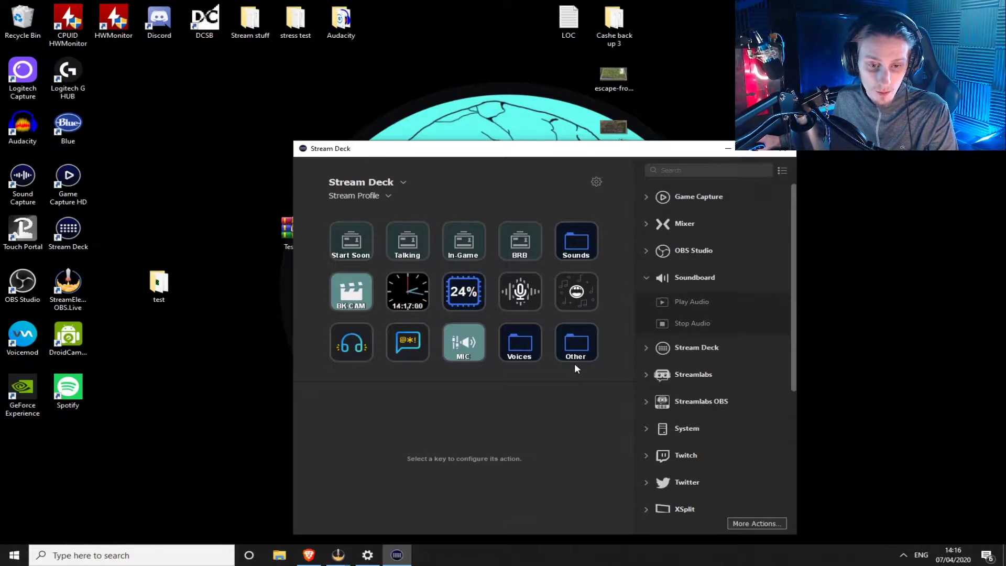
{"action": "double_click", "coordinate": [578, 359]}
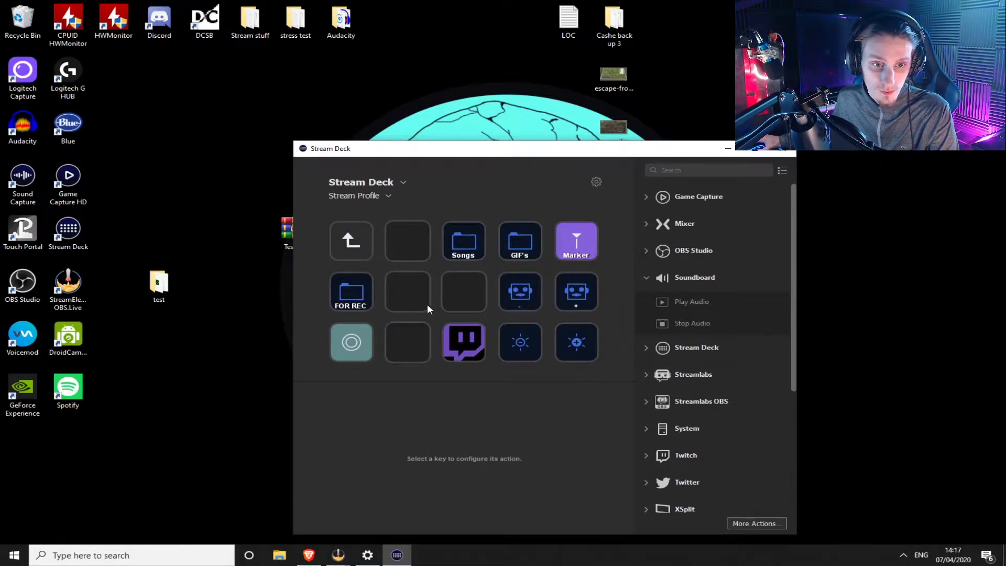
{"action": "right_click", "coordinate": [411, 291]}
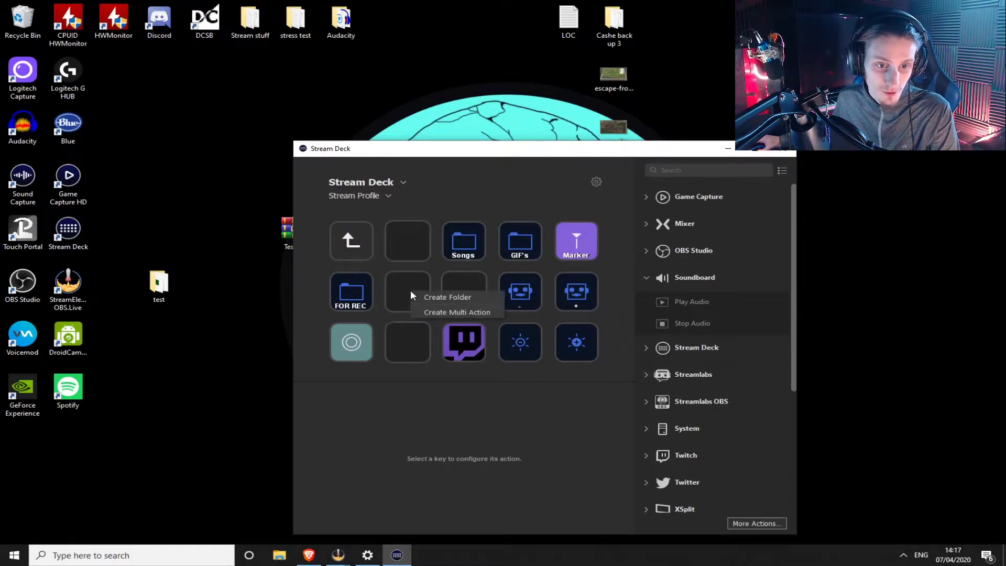
{"action": "left_click", "coordinate": [444, 297]}
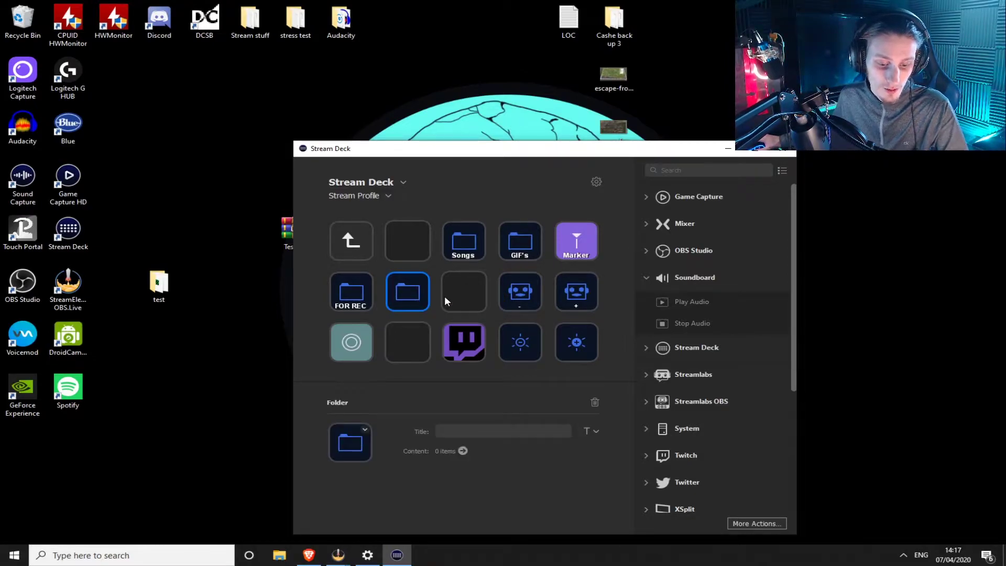
{"action": "double_click", "coordinate": [408, 292]}
{"action": "left_click", "coordinate": [359, 243]}
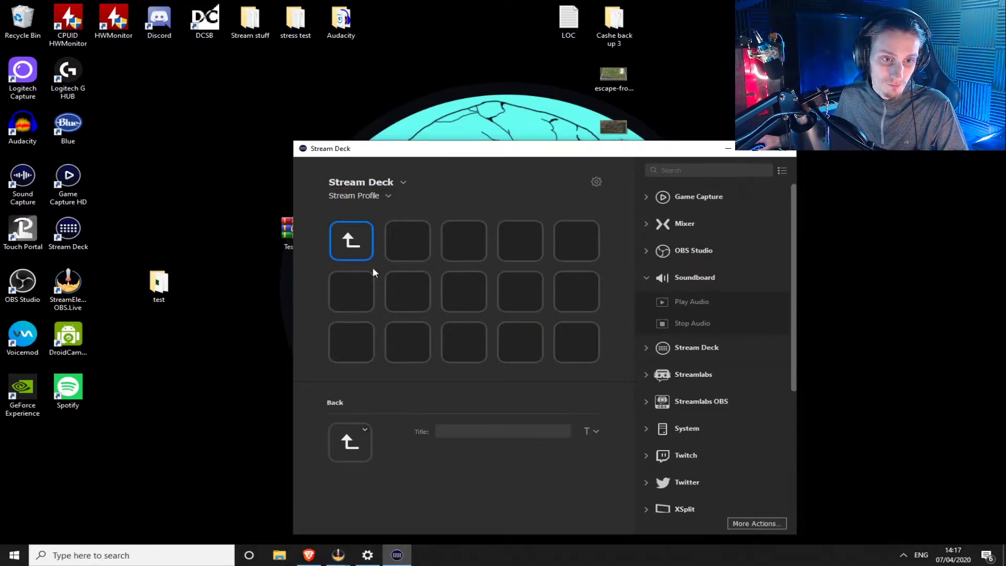
{"action": "double_click", "coordinate": [363, 249]}
{"action": "left_click", "coordinate": [416, 303]}
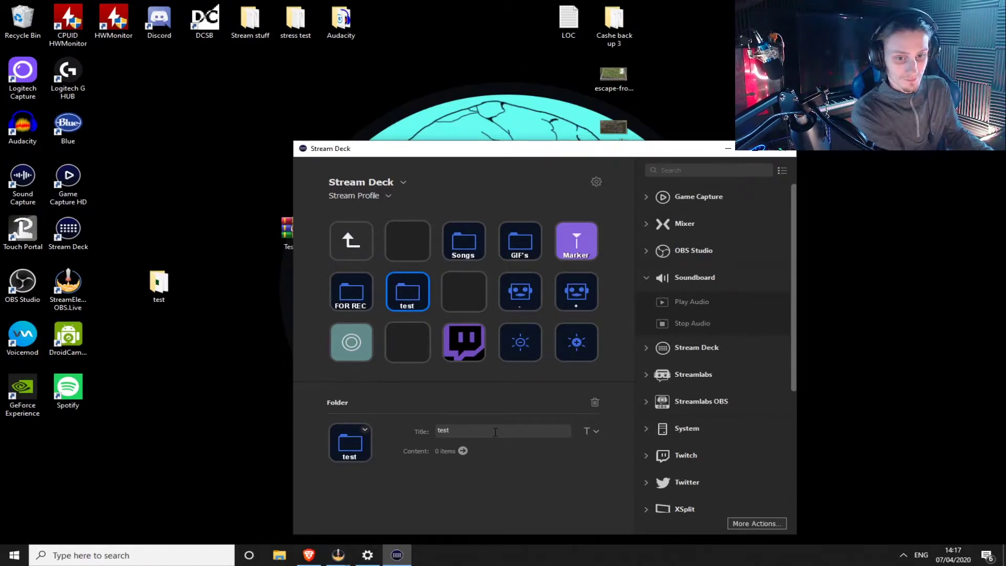
Open the test folder key and expand the System action category
{"action": "double_click", "coordinate": [410, 299]}
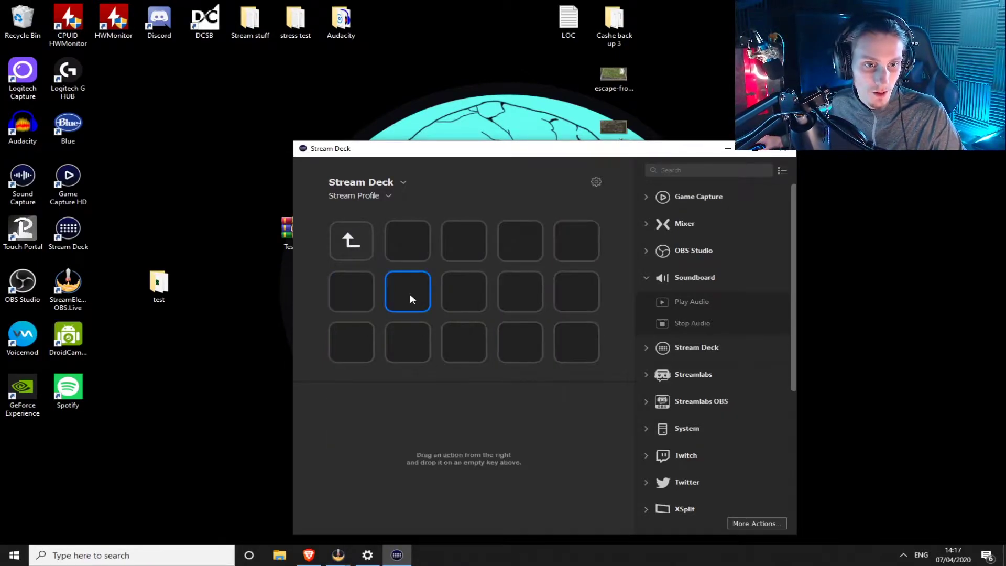
{"action": "left_click", "coordinate": [646, 277]}
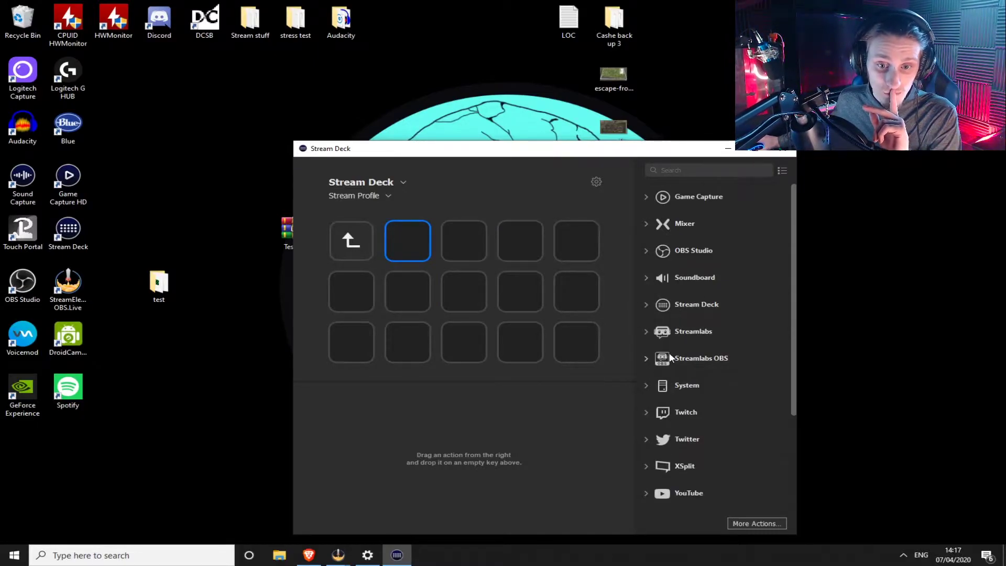
{"action": "scroll", "coordinate": [670, 356], "scroll_direction": "down", "scroll_amount": 3}
{"action": "scroll", "coordinate": [687, 362], "scroll_direction": "up", "scroll_amount": 3}
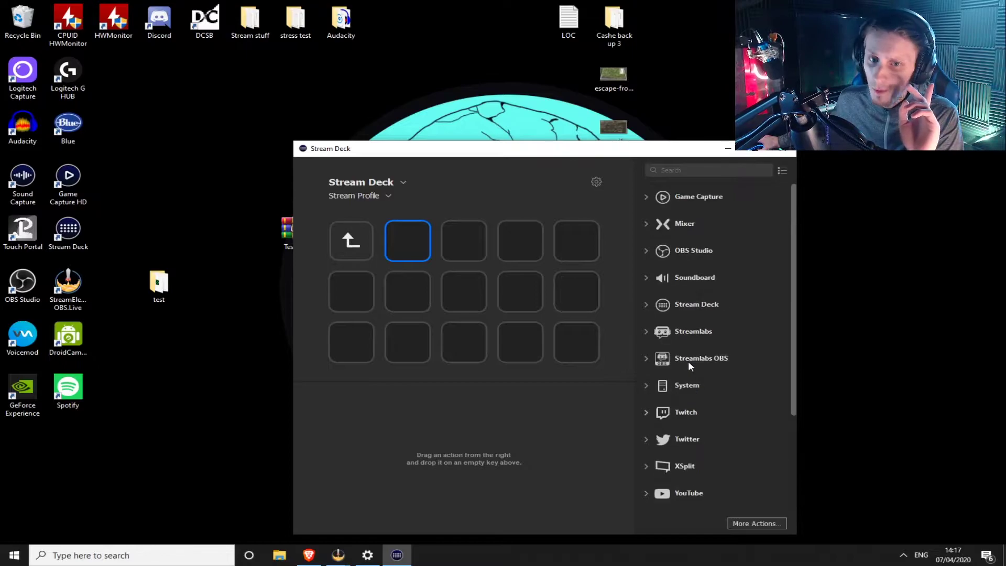
{"action": "left_click", "coordinate": [652, 302]}
{"action": "left_click", "coordinate": [651, 301]}
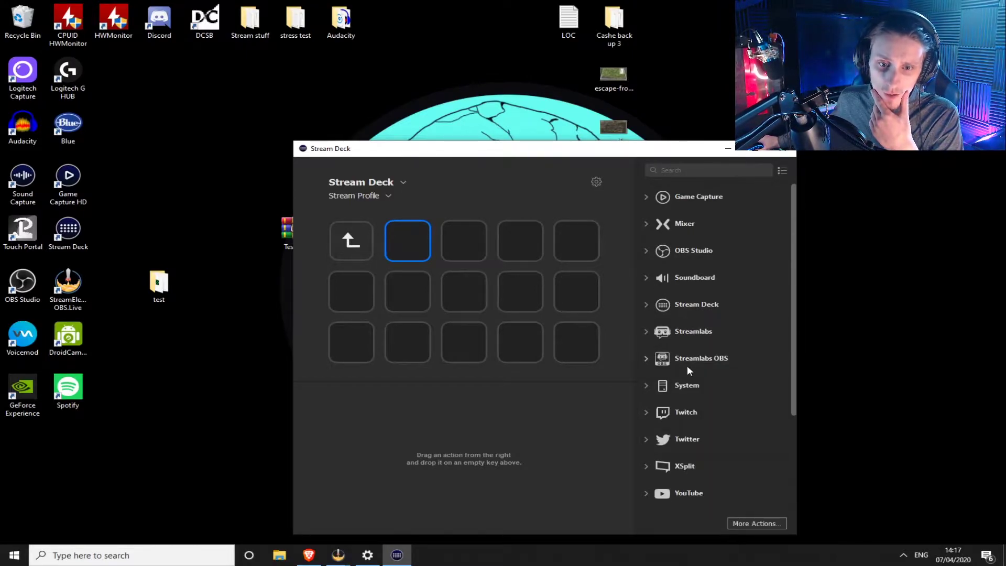
{"action": "left_click", "coordinate": [655, 386]}
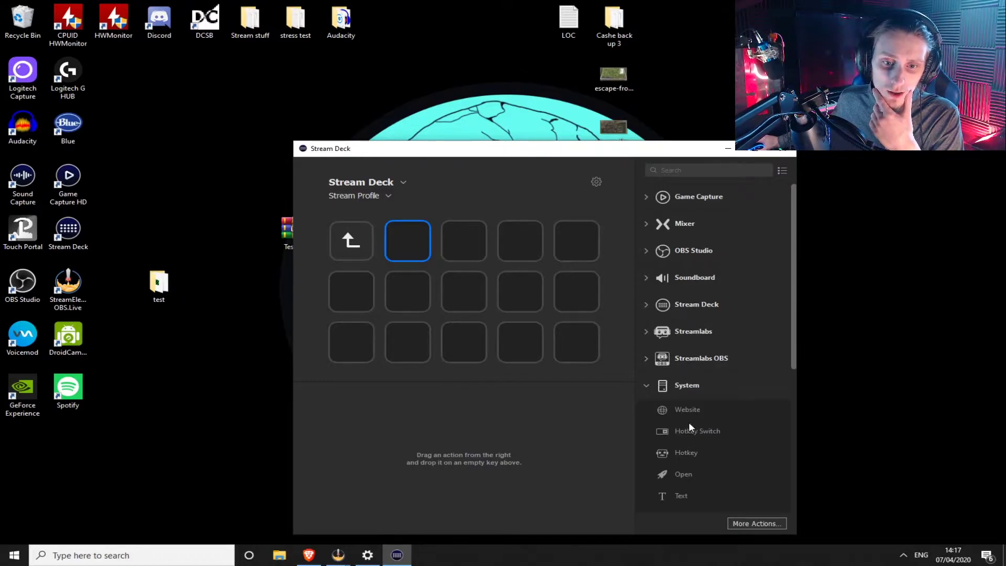
Place System Text actions on the empty keys of the test folder
{"action": "left_click_drag", "start_coordinate": [674, 503], "coordinate": [408, 240]}
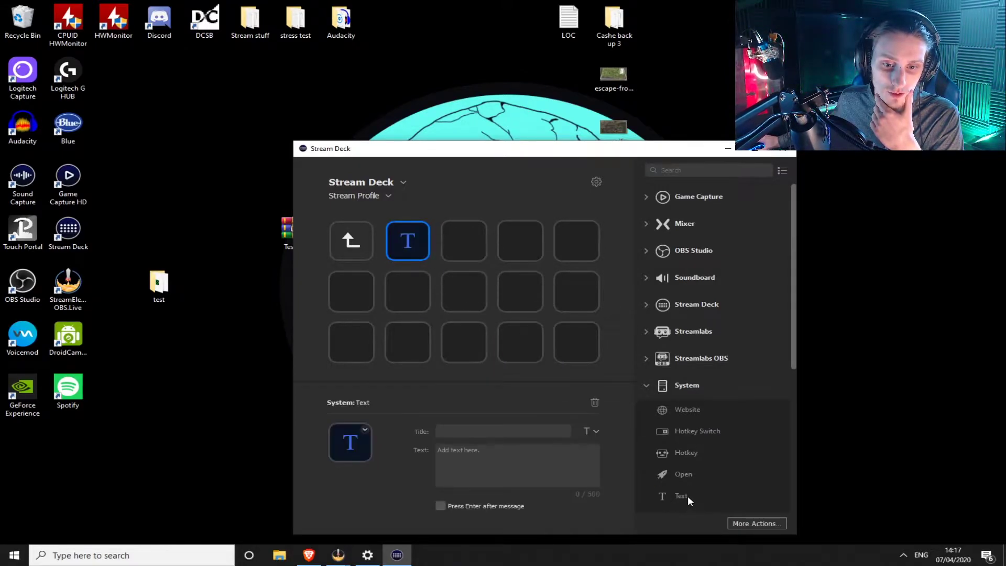
{"action": "left_click_drag", "start_coordinate": [684, 498], "coordinate": [408, 343]}
{"action": "left_click_drag", "start_coordinate": [677, 496], "coordinate": [457, 285]}
{"action": "left_click_drag", "start_coordinate": [751, 496], "coordinate": [576, 233]}
{"action": "left_click_drag", "start_coordinate": [684, 497], "coordinate": [350, 292]}
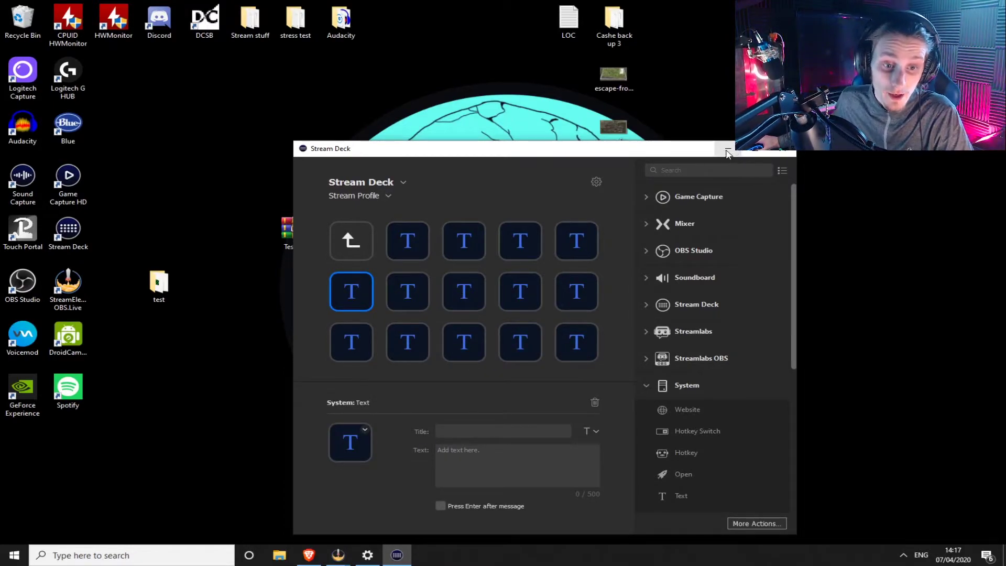
{"action": "left_click_drag", "start_coordinate": [510, 152], "coordinate": [620, 132]}
Open the desktop test folder of tiles beside Stream Deck's reopened test folder
{"action": "left_click", "coordinate": [454, 223]}
{"action": "double_click", "coordinate": [159, 286]}
{"action": "left_click_drag", "start_coordinate": [517, 202], "coordinate": [200, 220]}
{"action": "left_click_drag", "start_coordinate": [674, 130], "coordinate": [770, 103]}
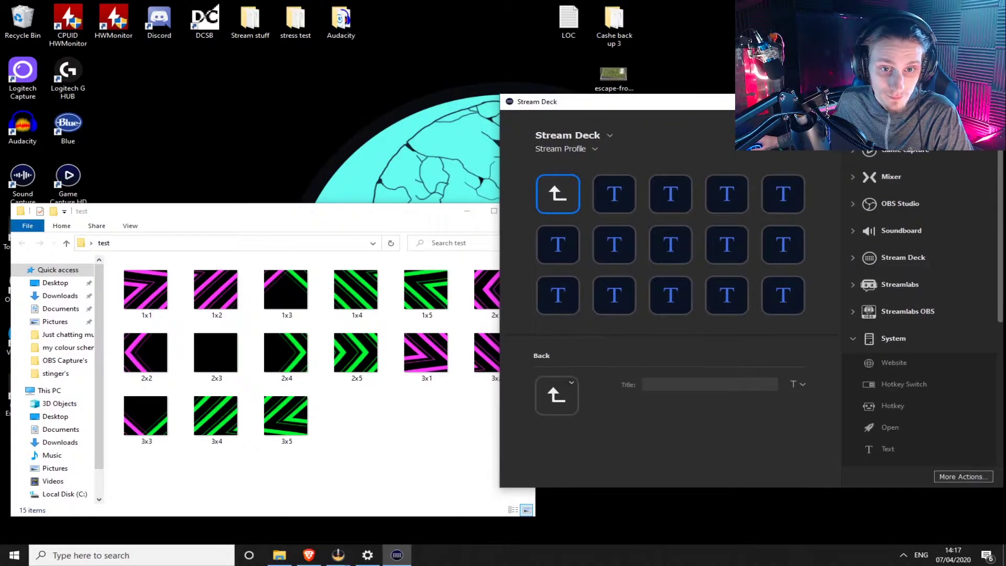
{"action": "left_click", "coordinate": [562, 194]}
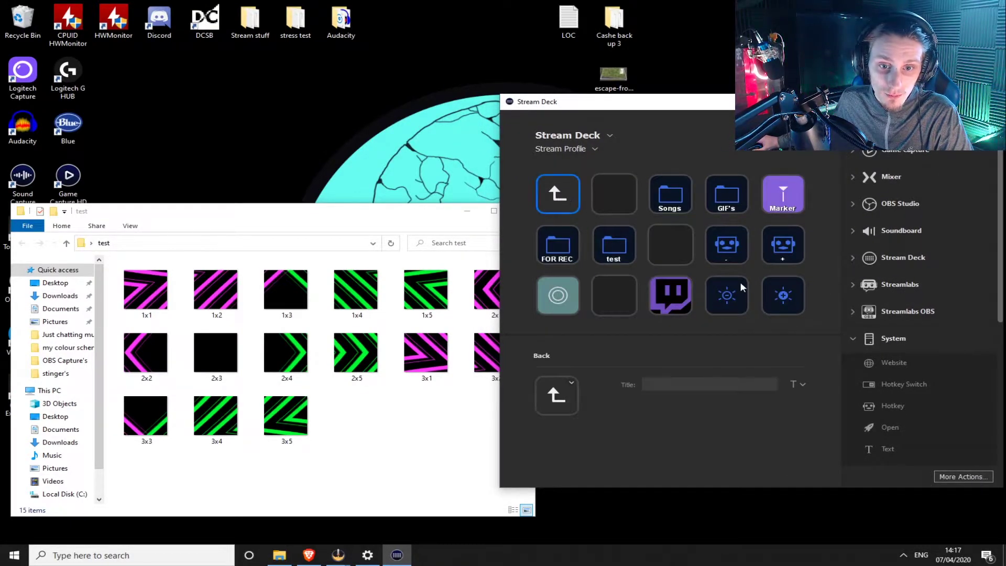
{"action": "double_click", "coordinate": [609, 246]}
Set the back key's icon from file to the 1x1 tile in Desktop\test
{"action": "left_click_drag", "start_coordinate": [146, 289], "coordinate": [559, 207]}
{"action": "left_click", "coordinate": [560, 206]}
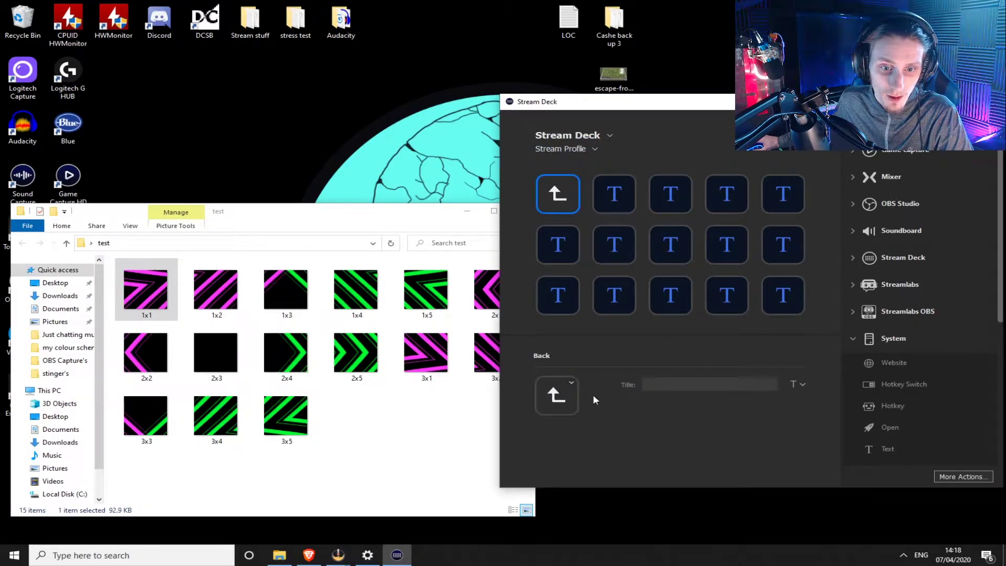
{"action": "left_click", "coordinate": [572, 384]}
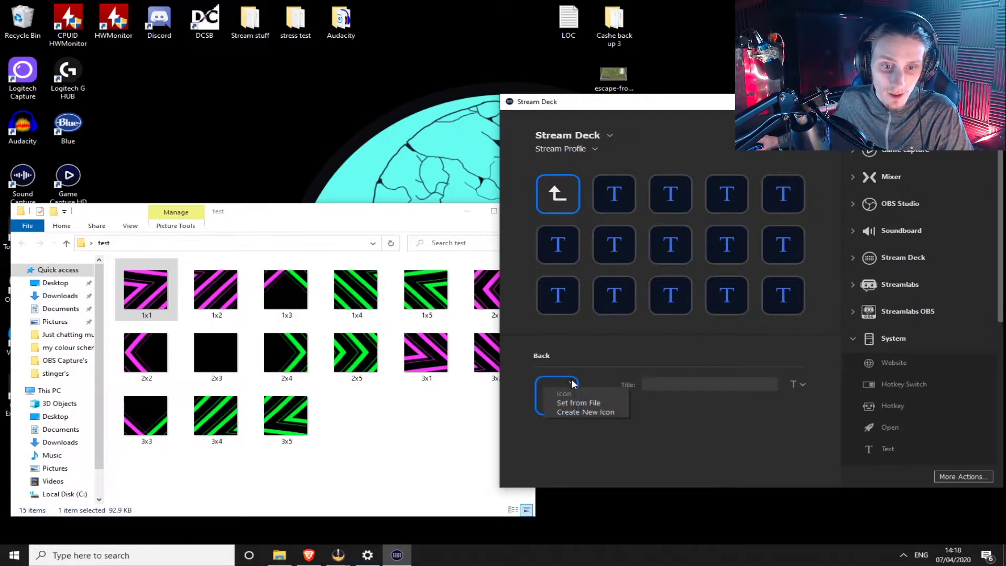
{"action": "left_click", "coordinate": [602, 403]}
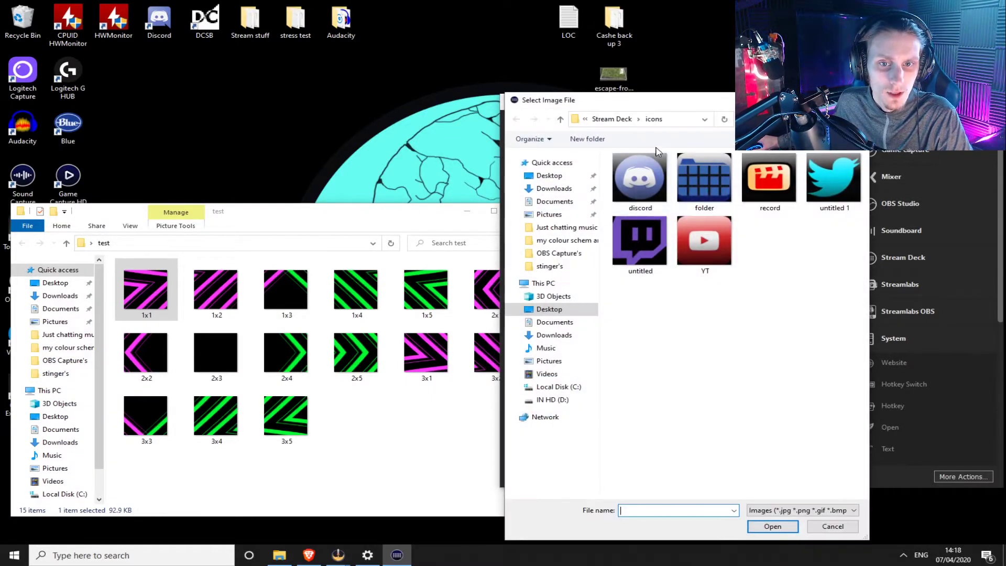
{"action": "left_click", "coordinate": [555, 176]}
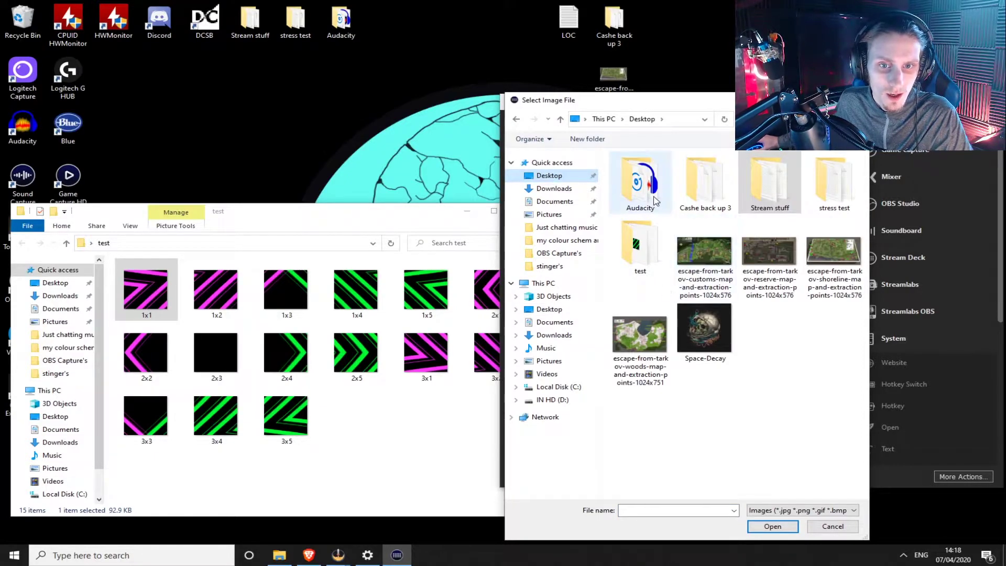
{"action": "double_click", "coordinate": [640, 246]}
{"action": "left_click", "coordinate": [658, 210]}
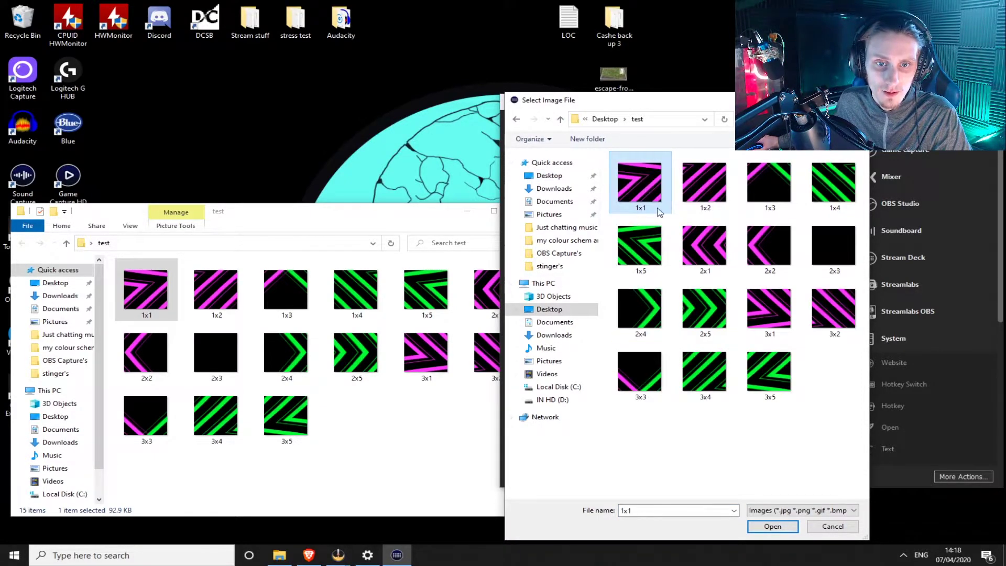
{"action": "left_click", "coordinate": [777, 522]}
Set the top row's second key icon from file to the 1x2 tile
{"action": "left_click", "coordinate": [623, 198]}
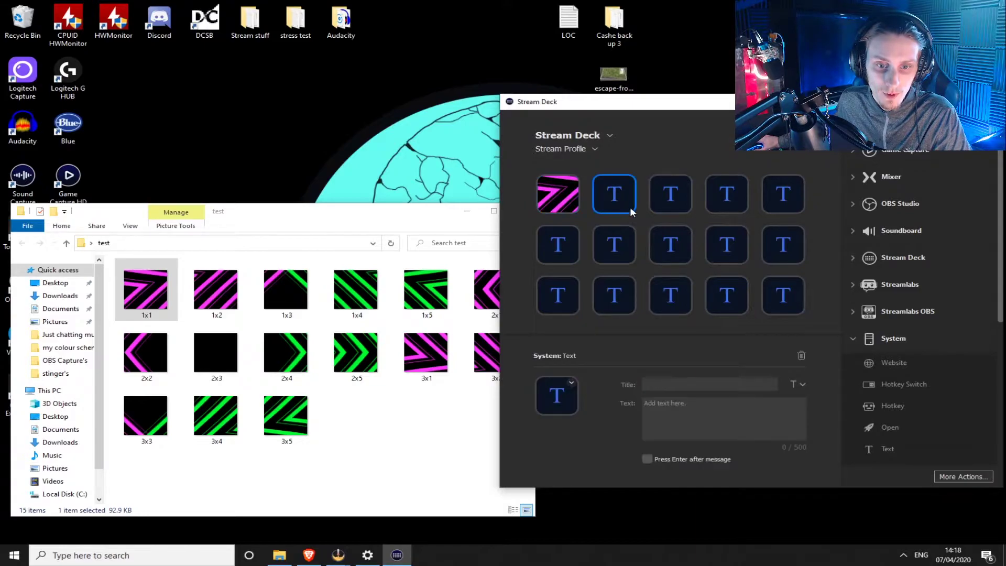
{"action": "left_click", "coordinate": [572, 385]}
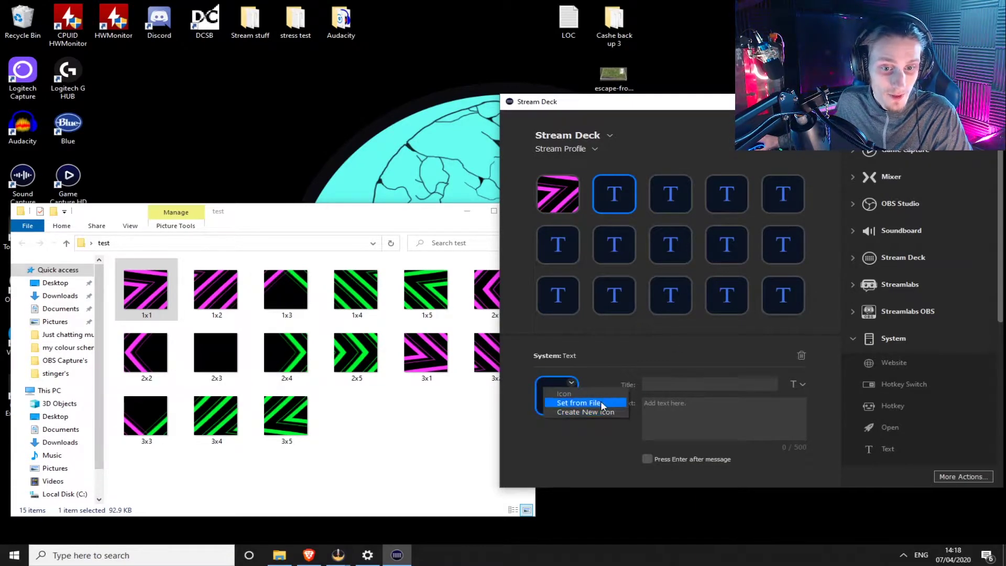
{"action": "left_click", "coordinate": [581, 400]}
{"action": "left_click", "coordinate": [705, 195]}
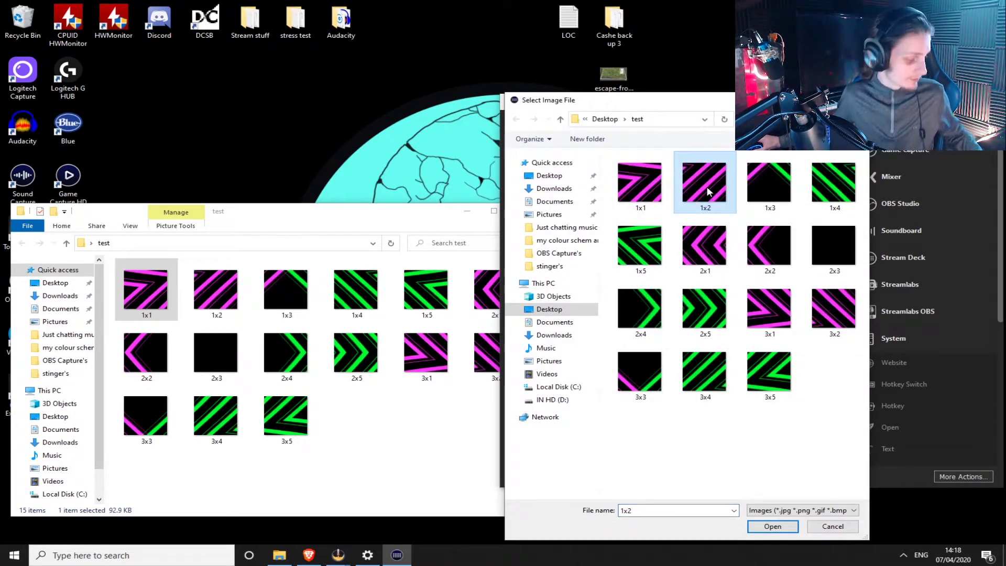
{"action": "double_click", "coordinate": [708, 192]}
Close the accidentally opened key creator and give the third key the 1x3 tile
{"action": "left_click", "coordinate": [661, 195]}
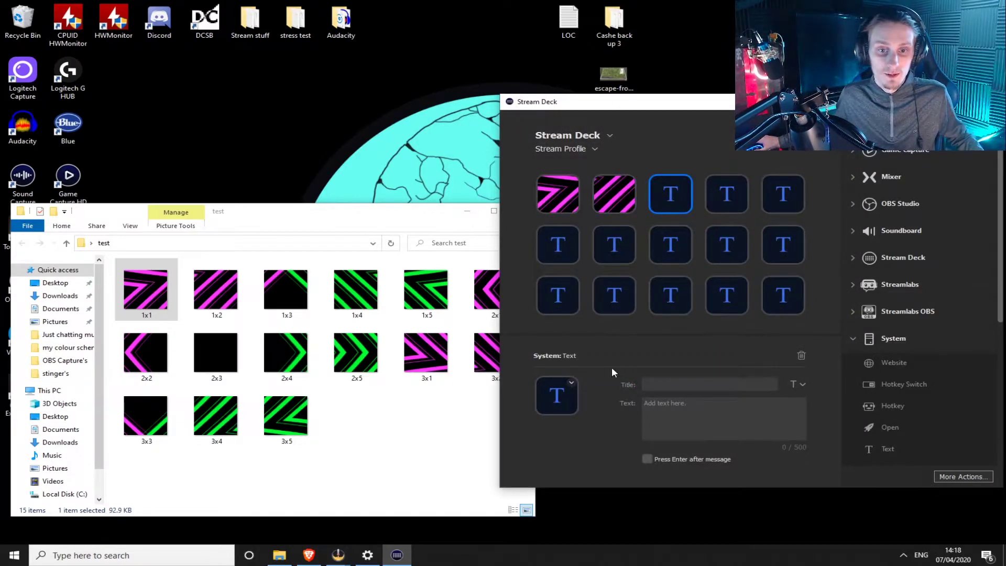
{"action": "left_click", "coordinate": [576, 383]}
{"action": "left_click", "coordinate": [600, 400]}
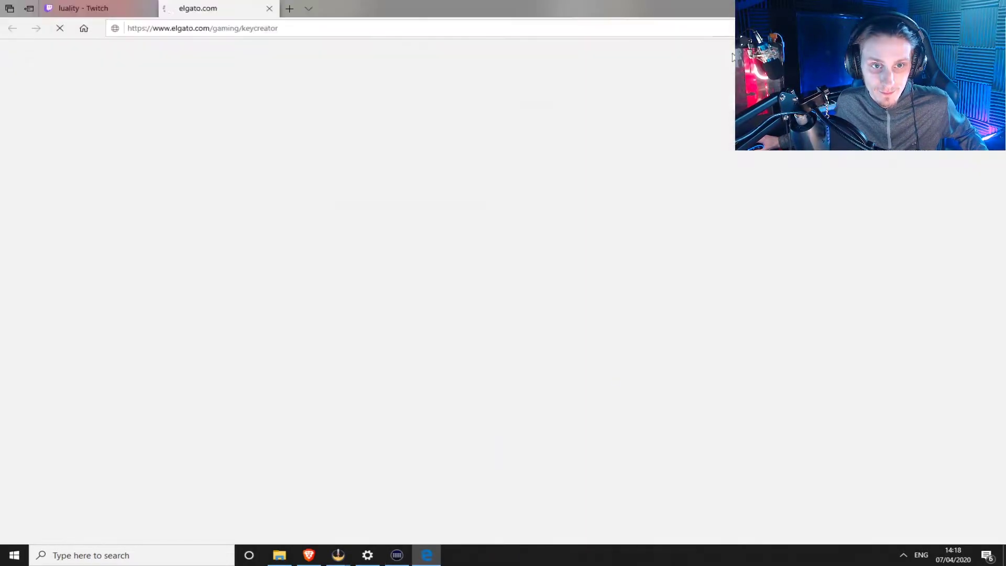
{"action": "key", "text": "alt+F4"}
{"action": "left_click", "coordinate": [465, 308]}
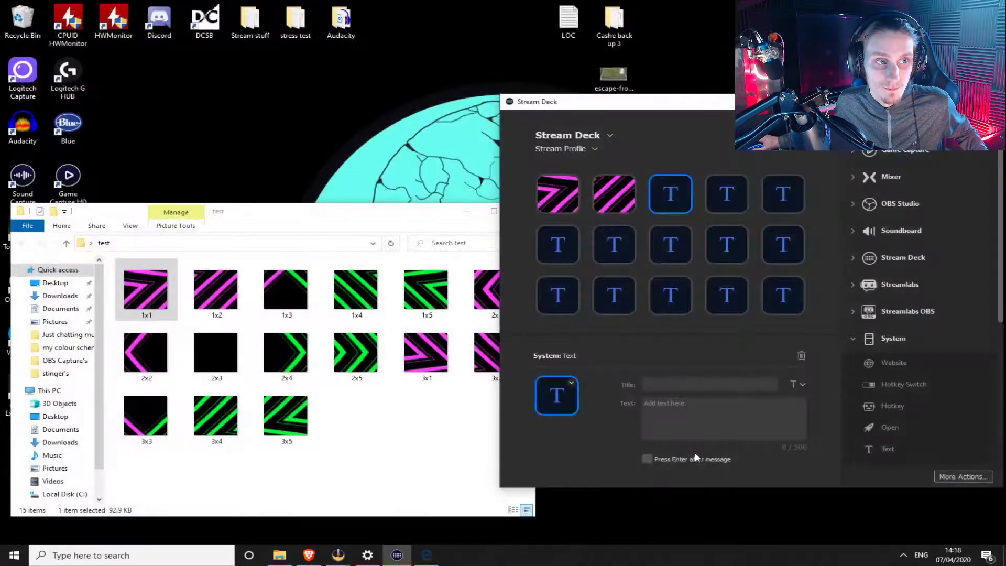
{"action": "left_click", "coordinate": [571, 385]}
{"action": "left_click", "coordinate": [593, 400]}
{"action": "left_click", "coordinate": [779, 193]}
{"action": "double_click", "coordinate": [779, 193]}
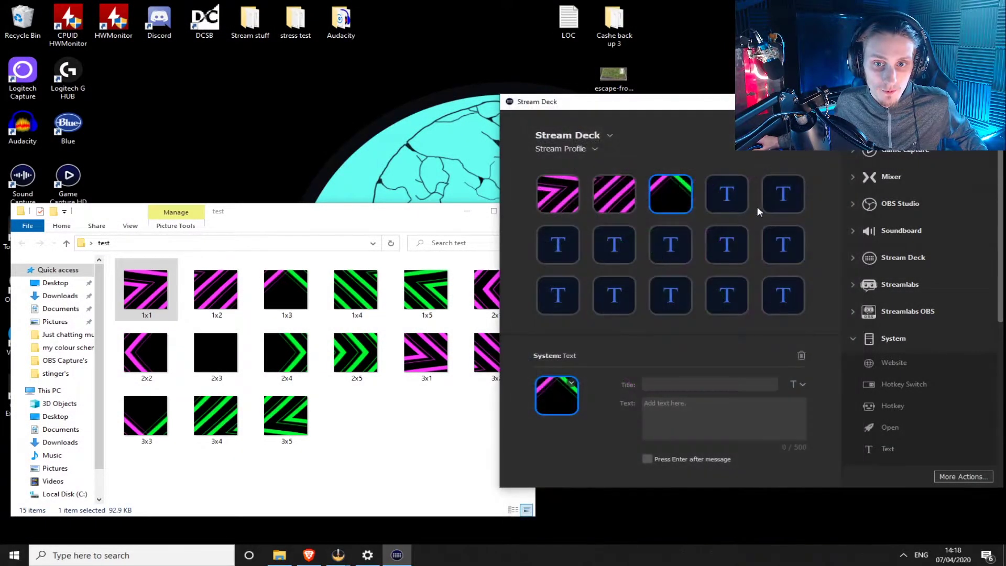
Give the top row's fourth and fifth keys the 1x4 and 1x5 tiles
{"action": "left_click", "coordinate": [726, 194]}
{"action": "left_click", "coordinate": [571, 385]}
{"action": "left_click", "coordinate": [593, 399]}
{"action": "left_click", "coordinate": [829, 199]}
{"action": "double_click", "coordinate": [829, 199]}
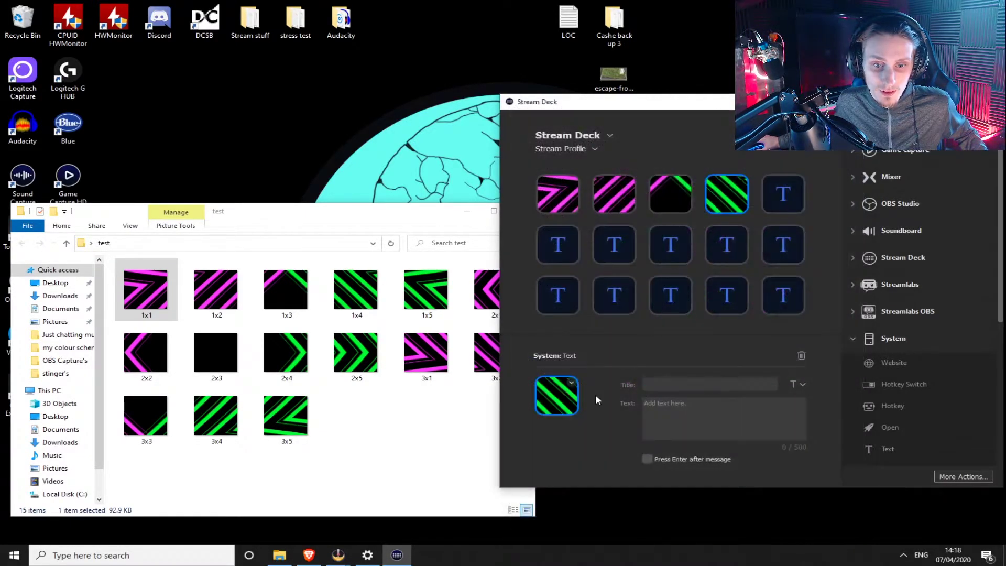
{"action": "left_click", "coordinate": [784, 196]}
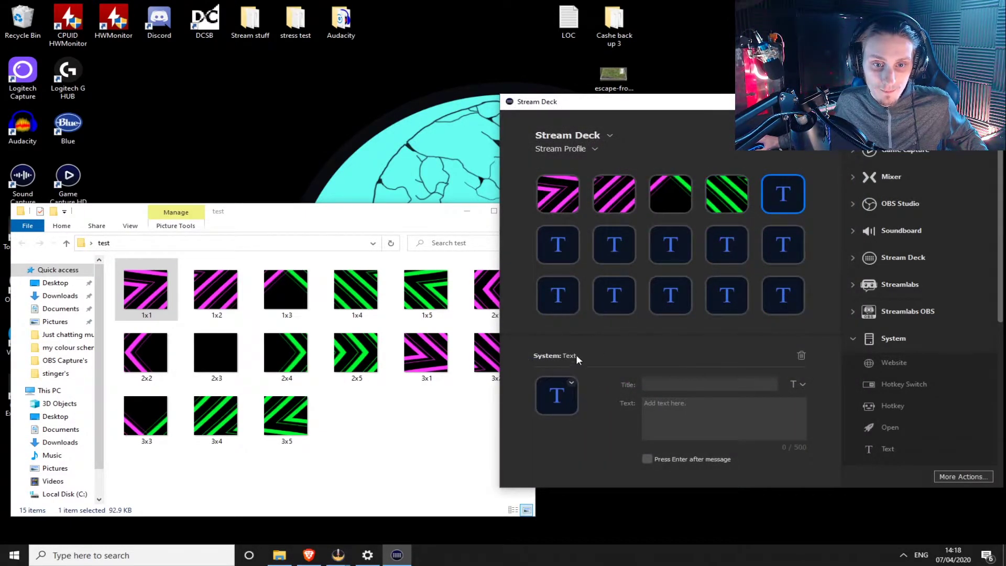
{"action": "left_click", "coordinate": [570, 385]}
{"action": "left_click", "coordinate": [594, 400]}
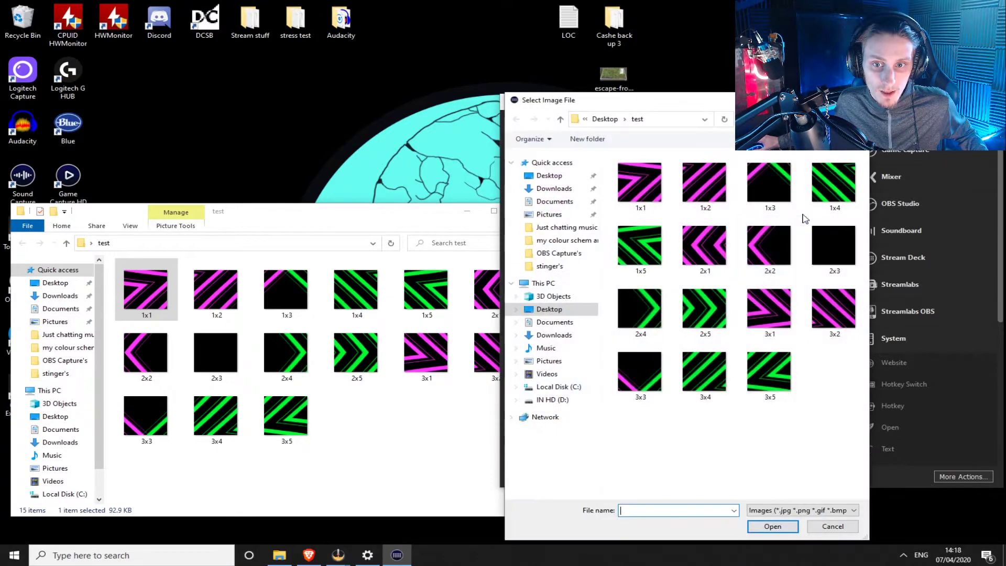
{"action": "double_click", "coordinate": [639, 245]}
Give row two's first keys the 2x1 and 2x2 tiles and start setting 2x3 on the third
{"action": "left_click", "coordinate": [571, 240]}
{"action": "left_click", "coordinate": [571, 385]}
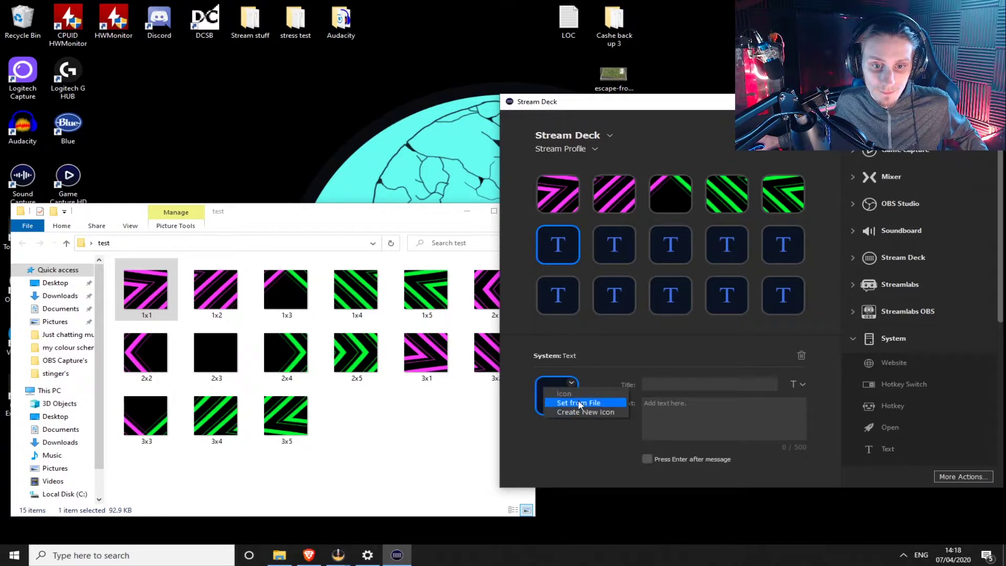
{"action": "left_click", "coordinate": [581, 402]}
{"action": "double_click", "coordinate": [688, 251]}
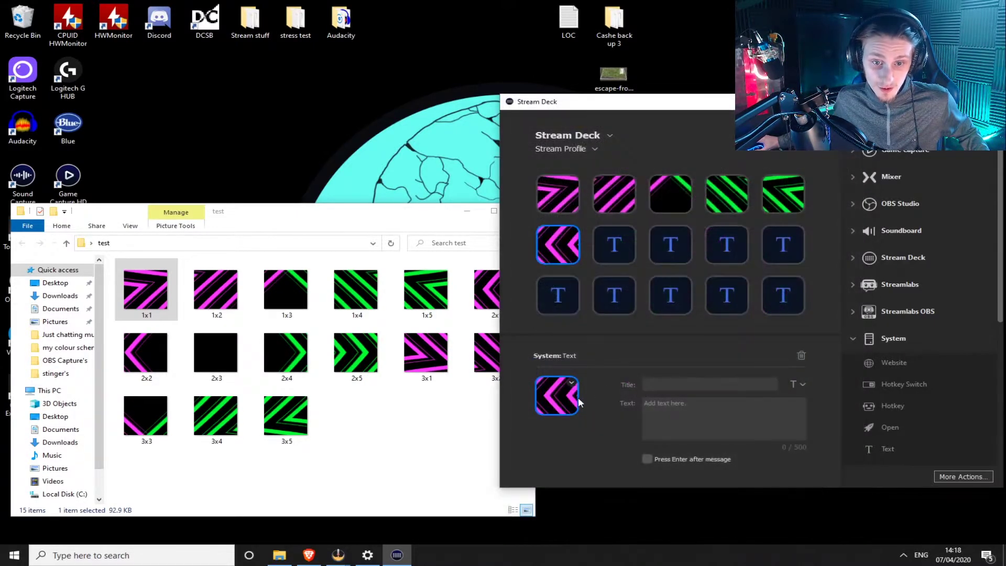
{"action": "left_click", "coordinate": [615, 244]}
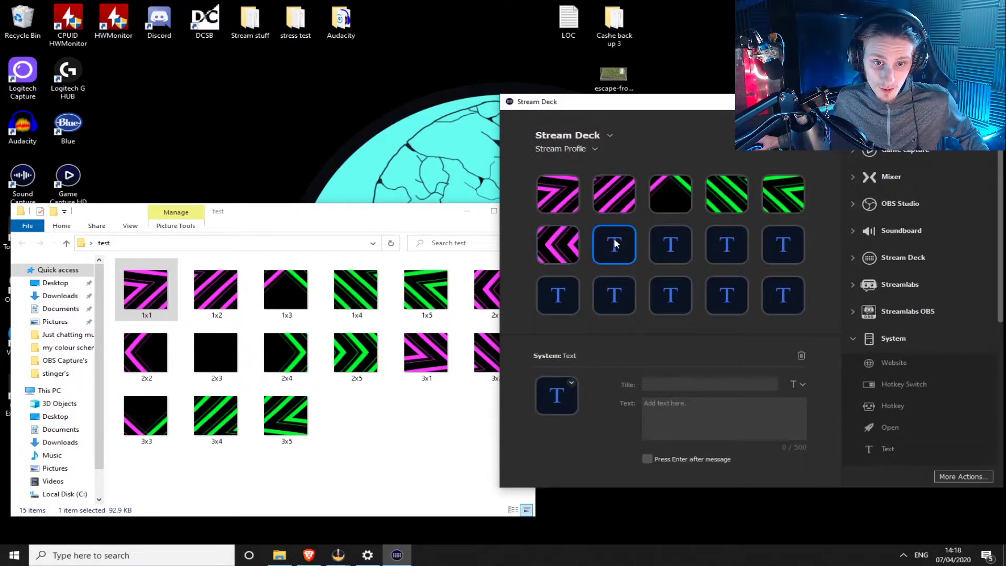
{"action": "left_click", "coordinate": [573, 386]}
{"action": "left_click", "coordinate": [605, 402]}
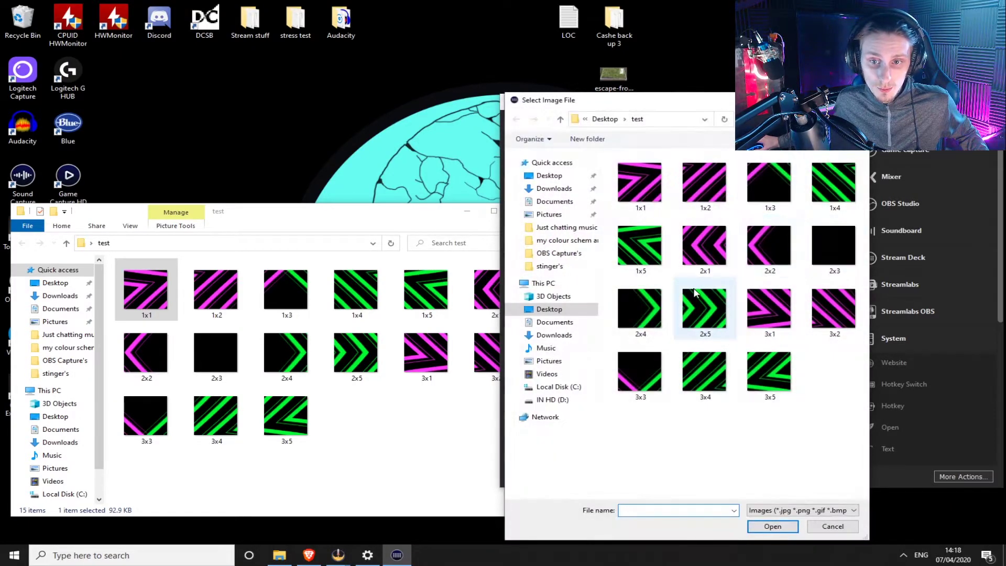
{"action": "double_click", "coordinate": [774, 257]}
{"action": "left_click", "coordinate": [689, 247]}
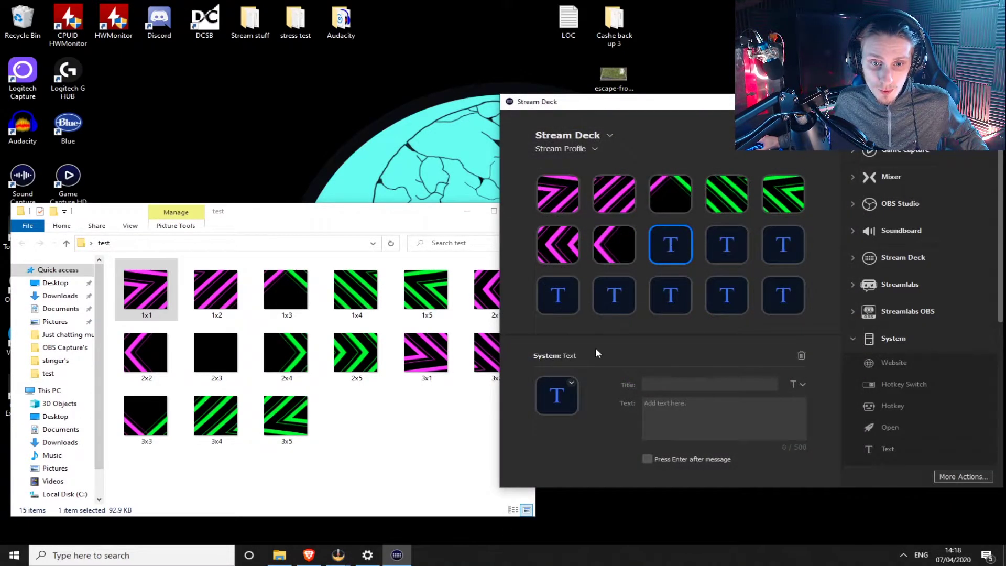
{"action": "left_click", "coordinate": [573, 386]}
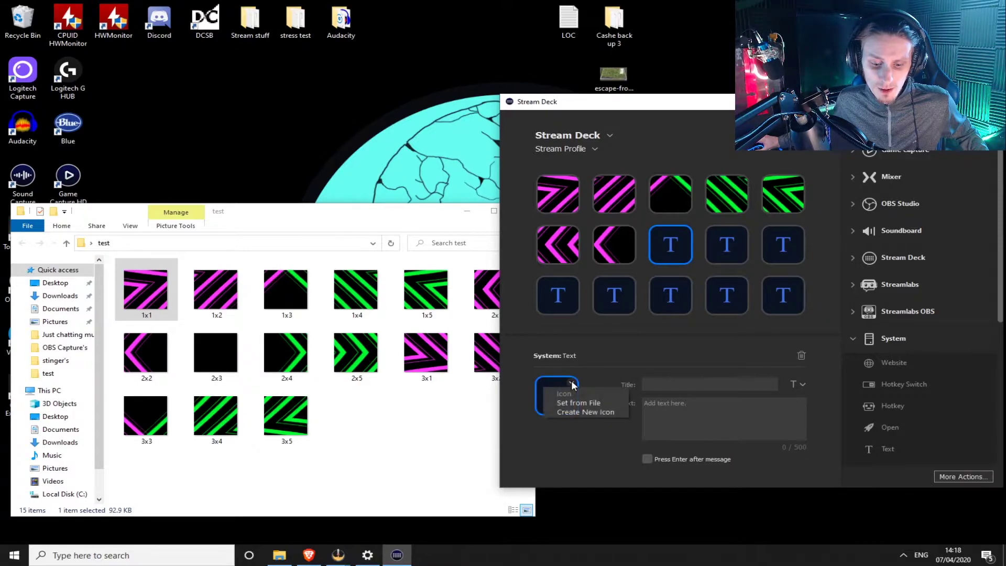
{"action": "left_click", "coordinate": [606, 404]}
Apply the 2x3 and 2x4 neon tiles to row two's third and fourth keys
{"action": "left_click", "coordinate": [835, 241]}
{"action": "double_click", "coordinate": [835, 241]}
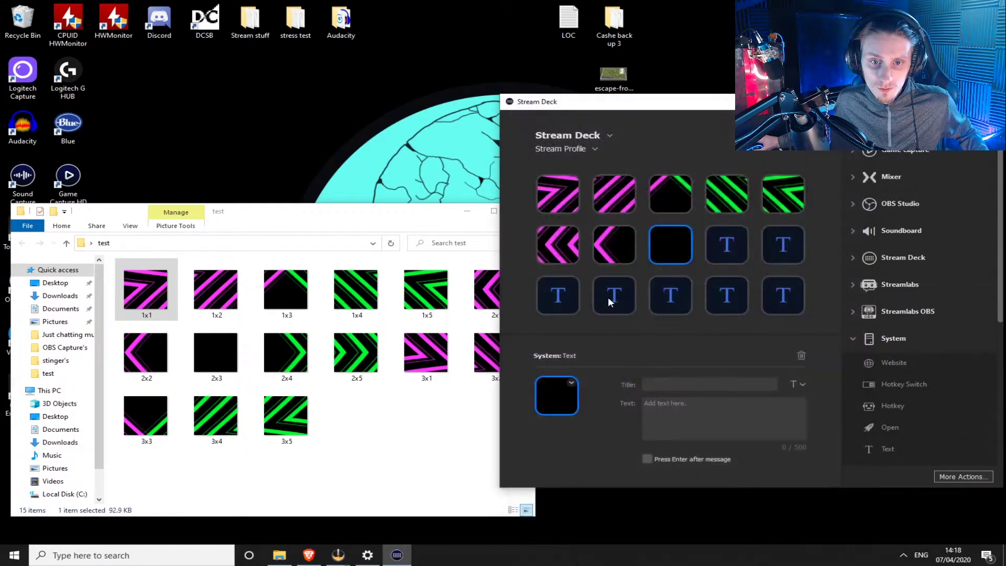
{"action": "left_click", "coordinate": [732, 243]}
{"action": "left_click", "coordinate": [572, 384]}
{"action": "left_click", "coordinate": [597, 401]}
{"action": "left_click", "coordinate": [636, 312]}
{"action": "double_click", "coordinate": [636, 311]}
Set the 2x5 tile on row two's fifth key and 3x1 on row three's first key
{"action": "left_click", "coordinate": [783, 245]}
{"action": "left_click", "coordinate": [572, 384]}
{"action": "left_click", "coordinate": [597, 401]}
{"action": "double_click", "coordinate": [686, 314]}
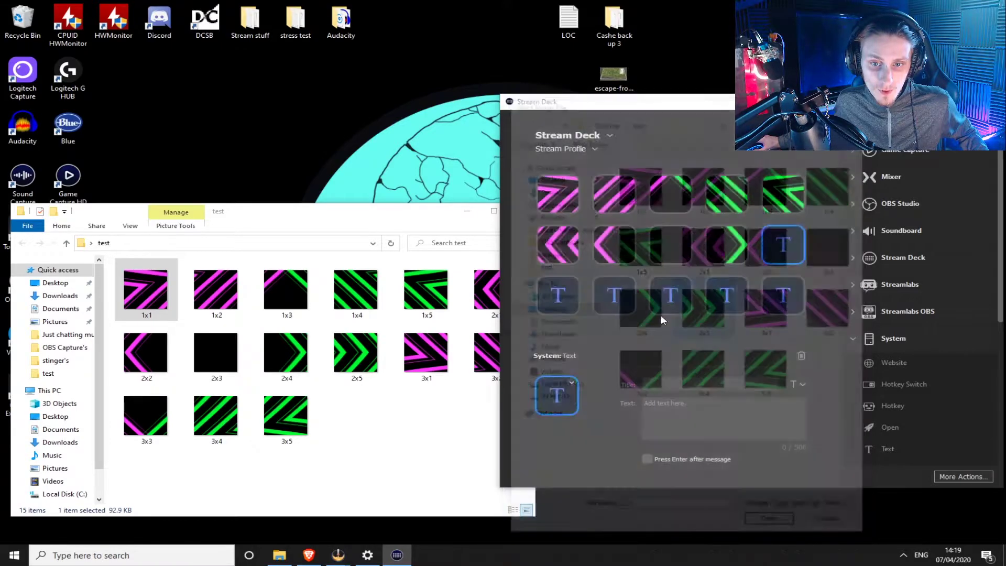
{"action": "left_click", "coordinate": [568, 292]}
{"action": "left_click", "coordinate": [570, 386]}
{"action": "left_click", "coordinate": [595, 403]}
{"action": "double_click", "coordinate": [752, 309]}
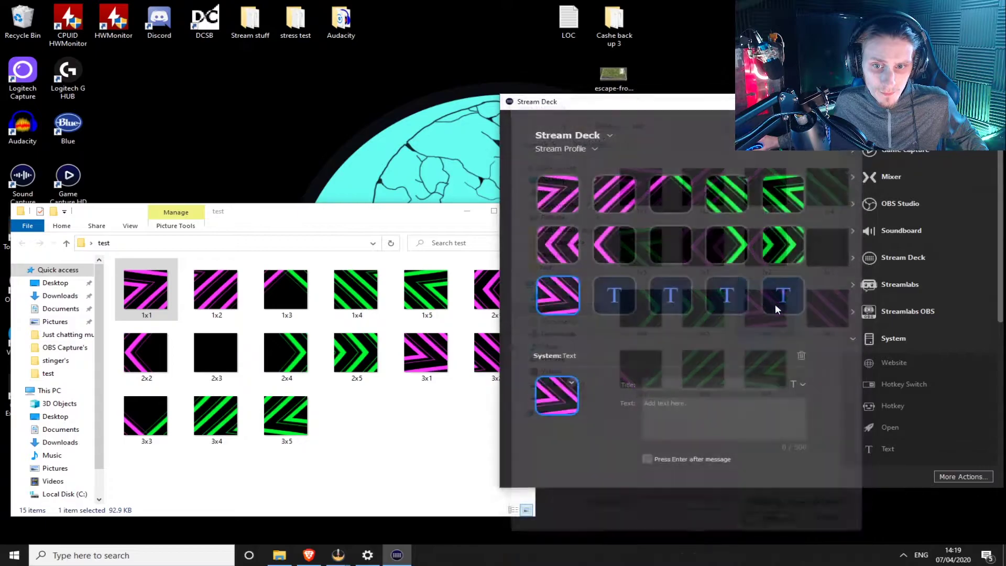
Give row three's second key the 3x2 neon tile from file
{"action": "left_click", "coordinate": [625, 291]}
{"action": "left_click", "coordinate": [571, 385]}
{"action": "left_click", "coordinate": [593, 403]}
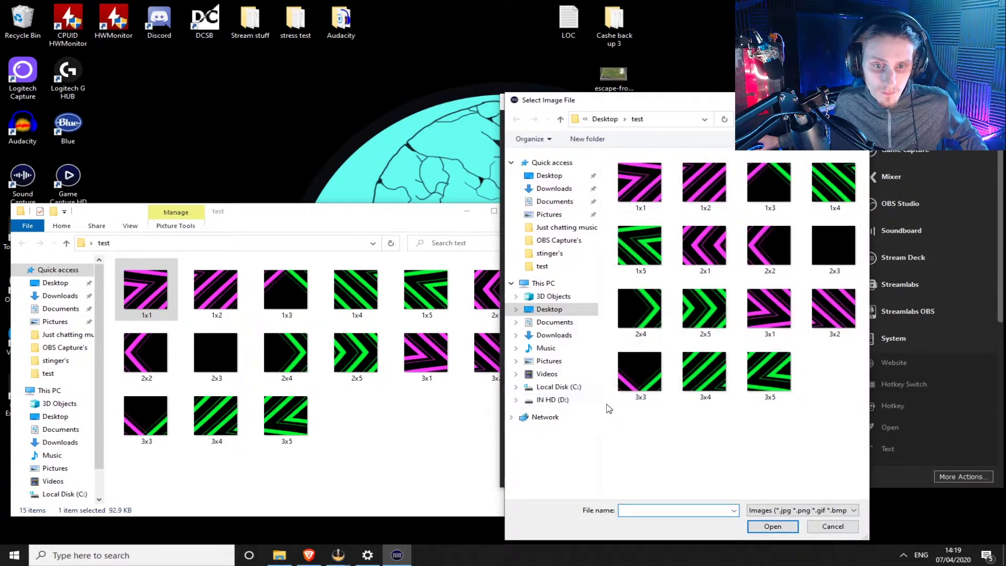
{"action": "left_click", "coordinate": [823, 313]}
{"action": "double_click", "coordinate": [823, 313]}
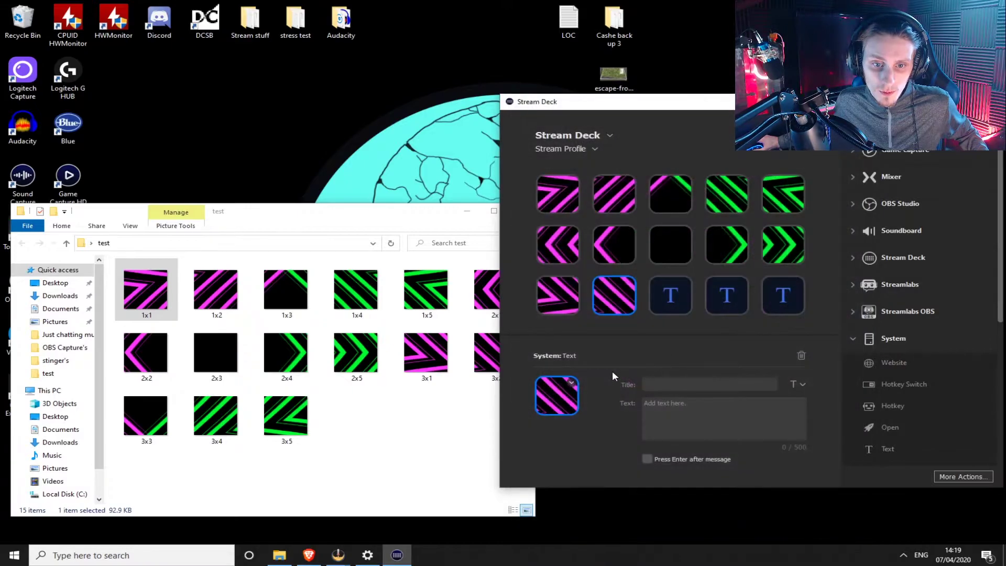
Close the accidentally opened online key creator and apply the 3x3 tile to row three's third key
{"action": "left_click", "coordinate": [666, 294]}
{"action": "left_click", "coordinate": [572, 385]}
{"action": "left_click", "coordinate": [603, 410]}
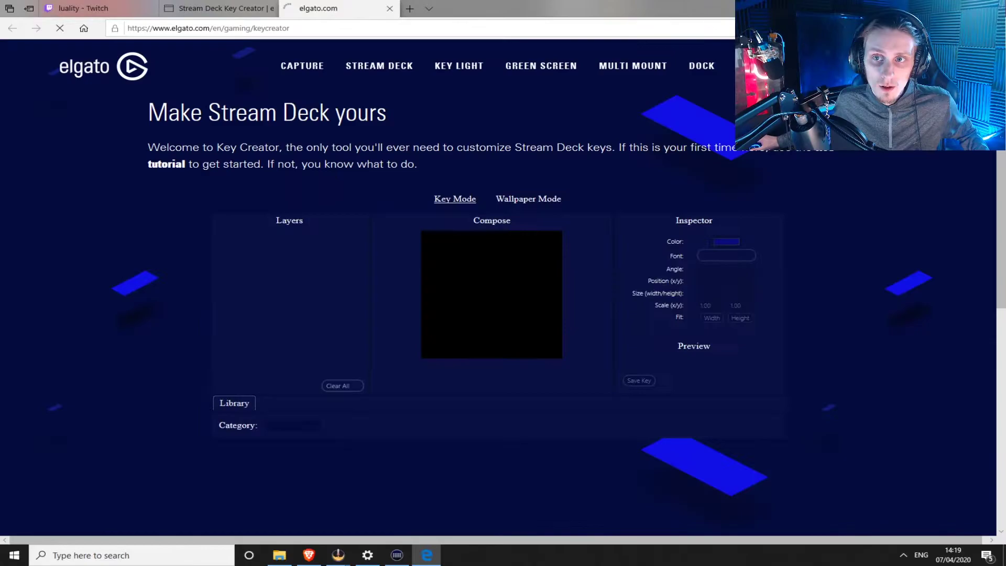
{"action": "left_click", "coordinate": [992, 7]}
{"action": "left_click", "coordinate": [463, 303]}
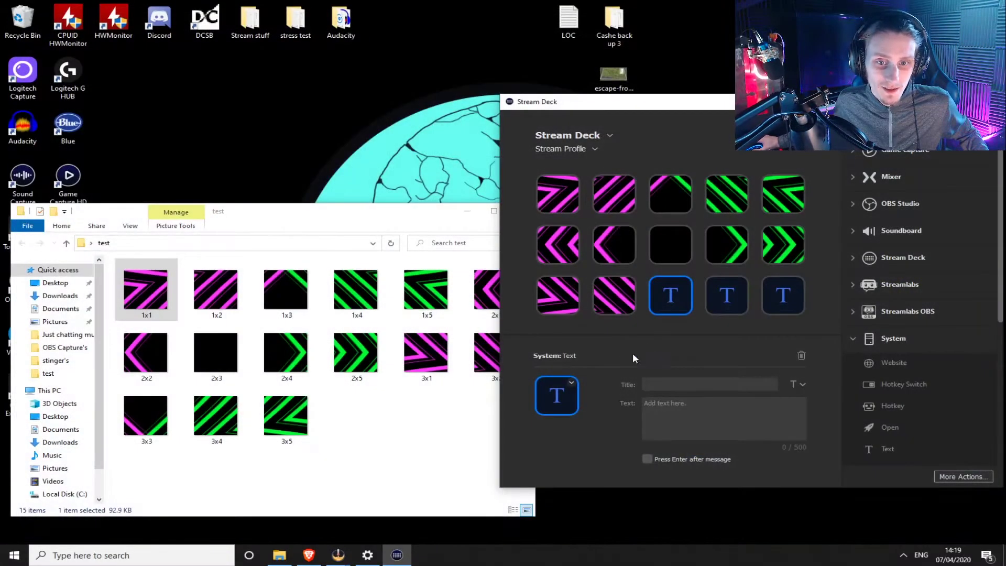
{"action": "left_click", "coordinate": [572, 385]}
{"action": "left_click", "coordinate": [588, 399]}
{"action": "double_click", "coordinate": [665, 386]}
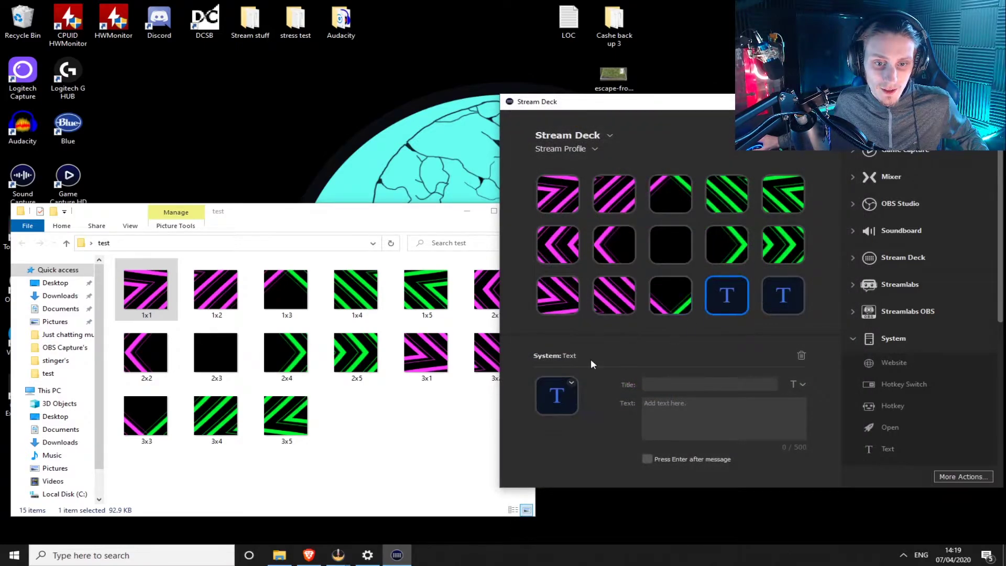
Apply the 3x4 and 3x5 tiles to the last two keys of row three
{"action": "left_click", "coordinate": [571, 385]}
{"action": "left_click", "coordinate": [576, 398]}
{"action": "double_click", "coordinate": [698, 370]}
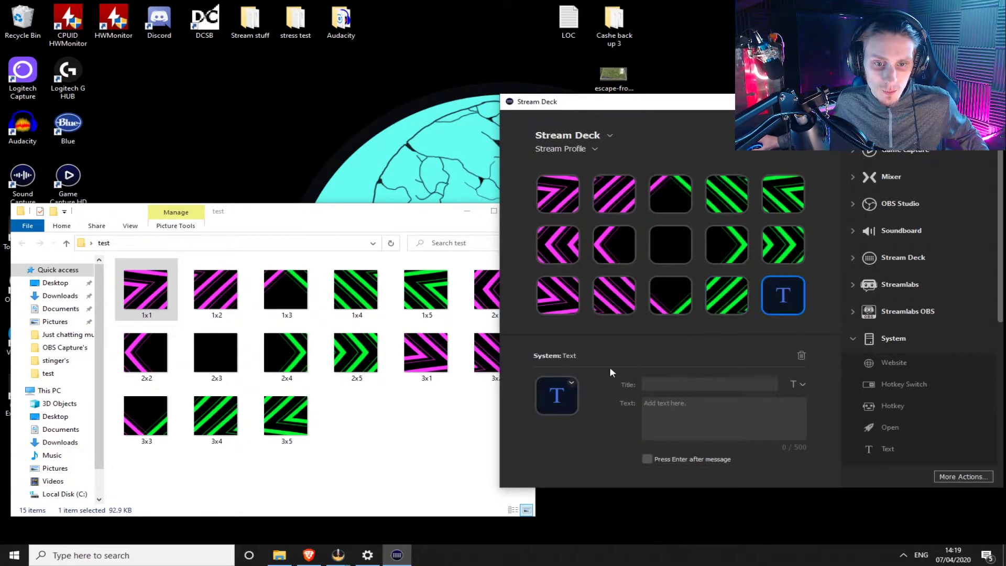
{"action": "left_click", "coordinate": [572, 386]}
{"action": "left_click", "coordinate": [576, 398]}
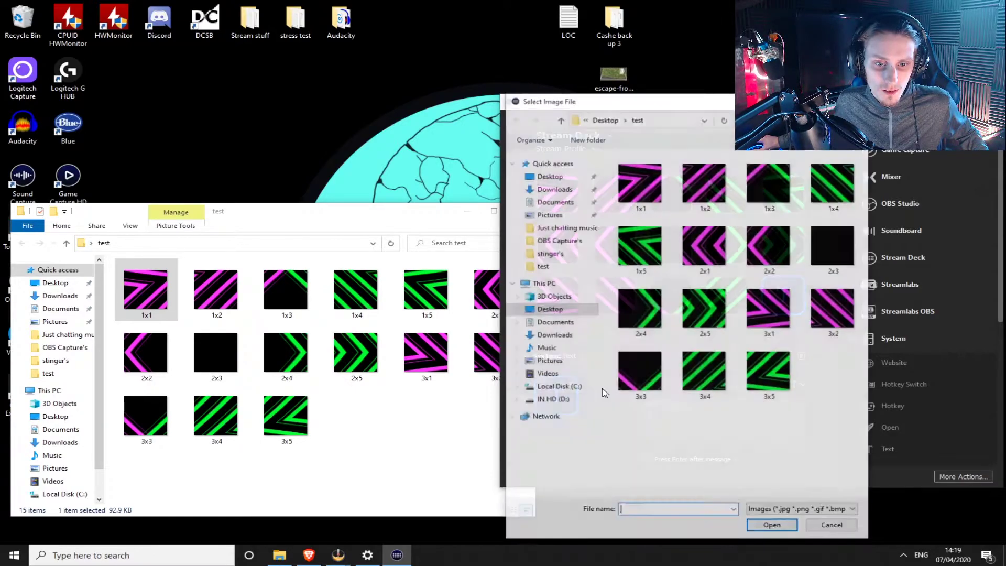
{"action": "double_click", "coordinate": [750, 378]}
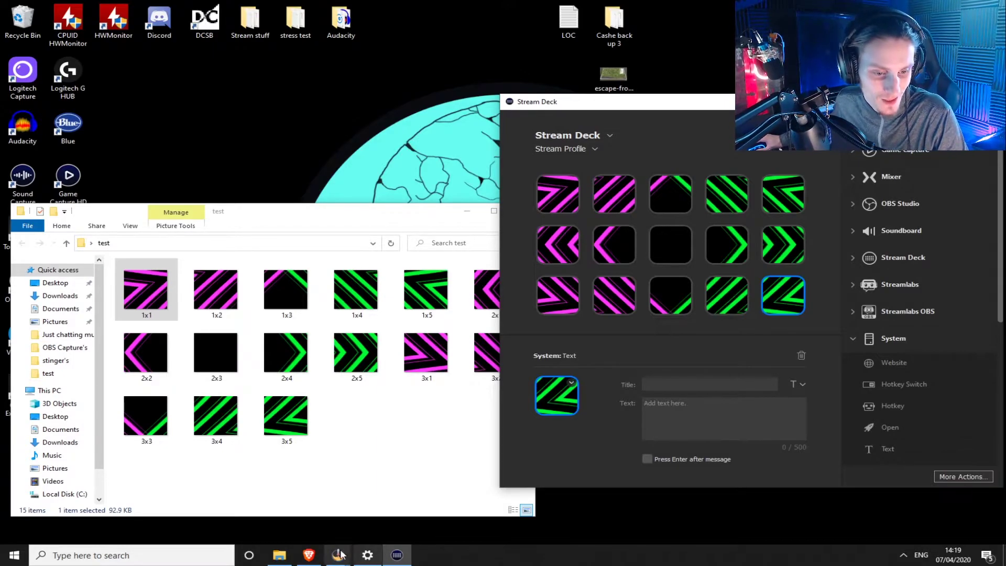
{"action": "mouse_move", "coordinate": [338, 554]}
{"action": "left_click", "coordinate": [291, 539]}
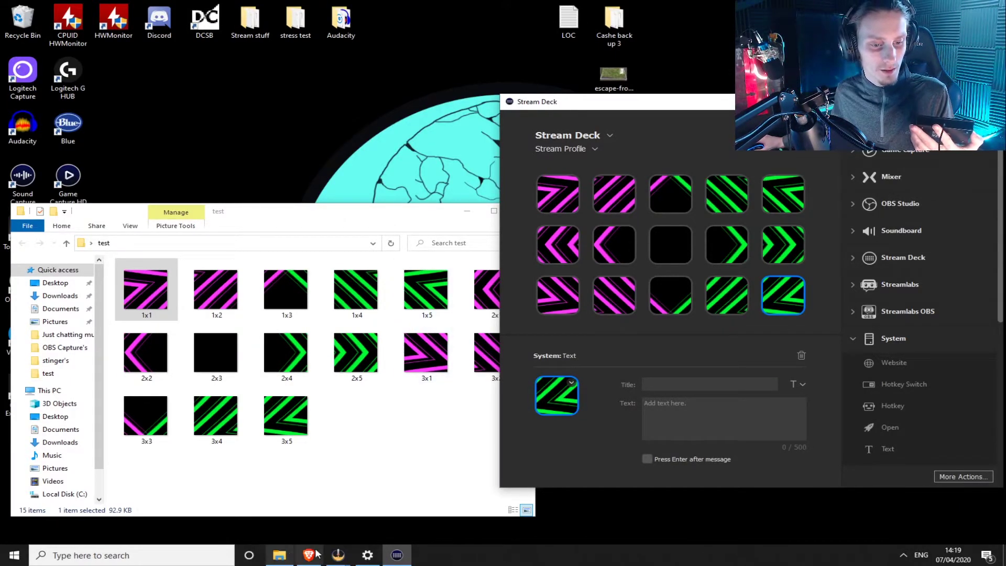
{"action": "left_click", "coordinate": [290, 504]}
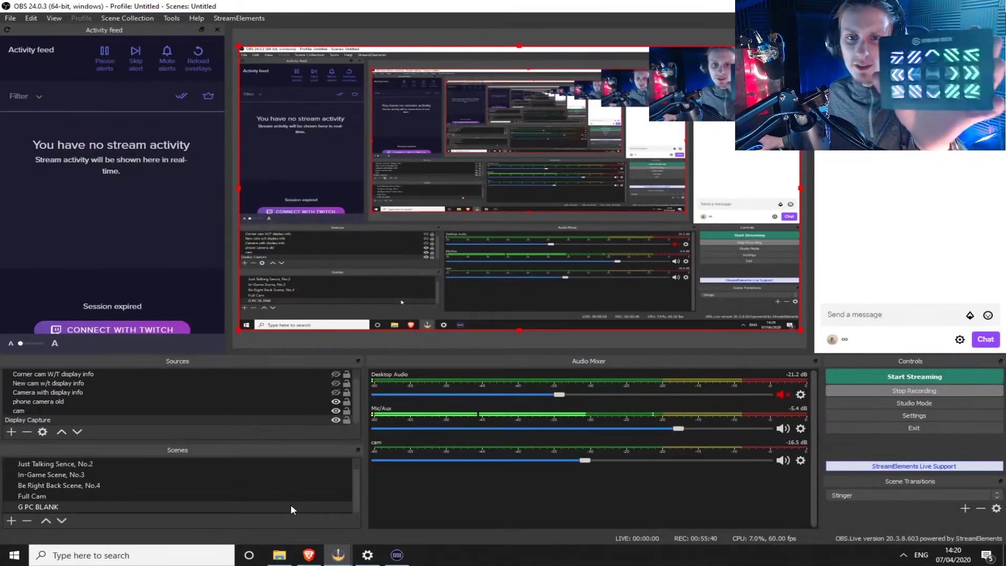